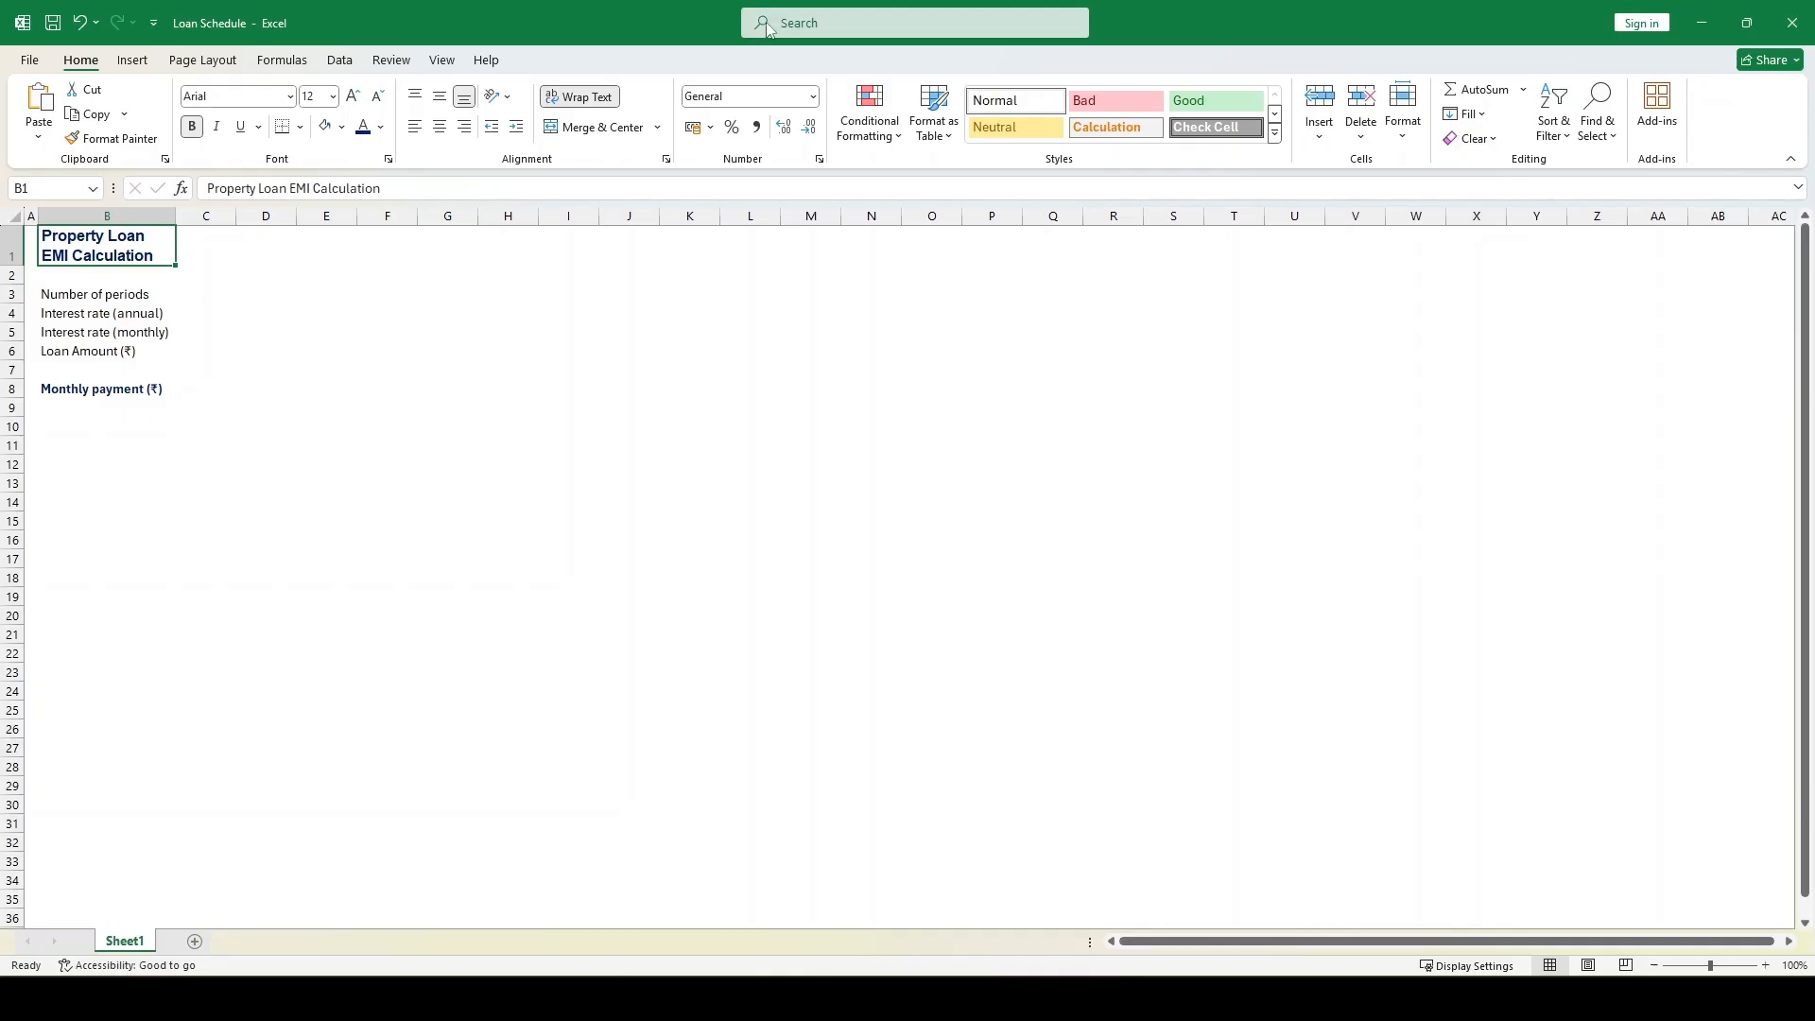
# Enter 120 as the number of periods in C3
pyautogui.click(221, 289)
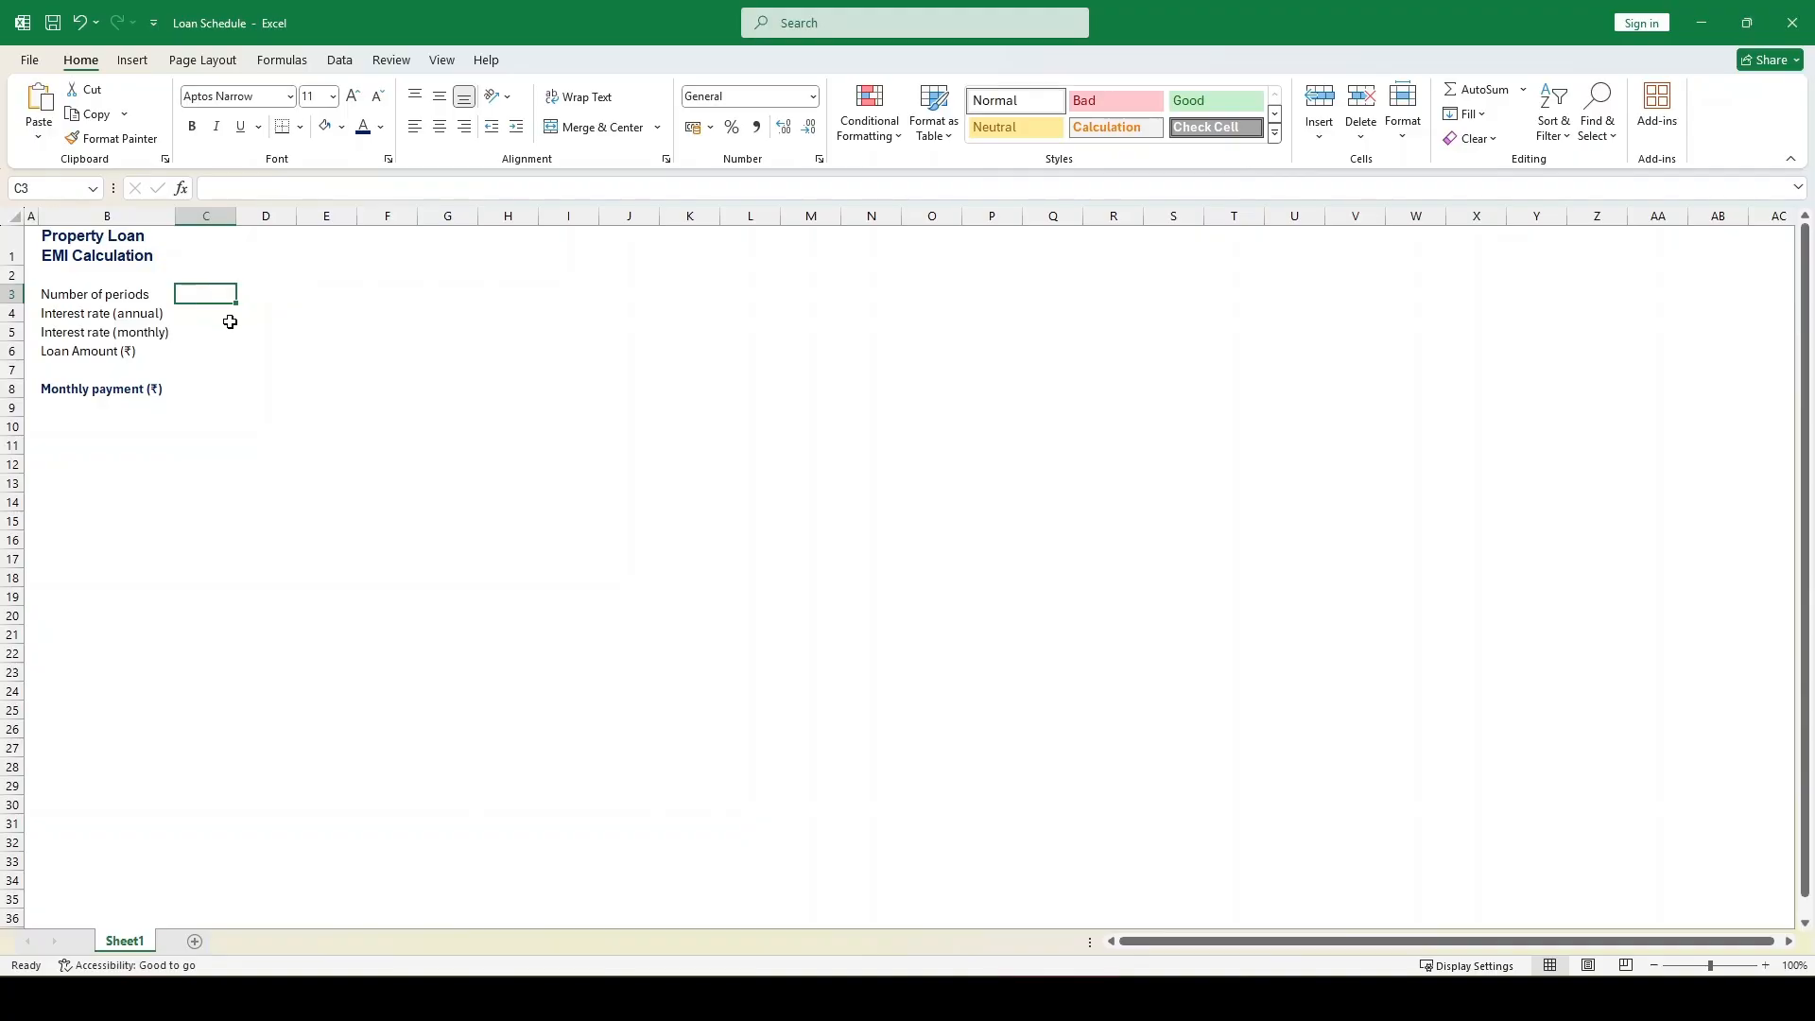
pyautogui.write('120')
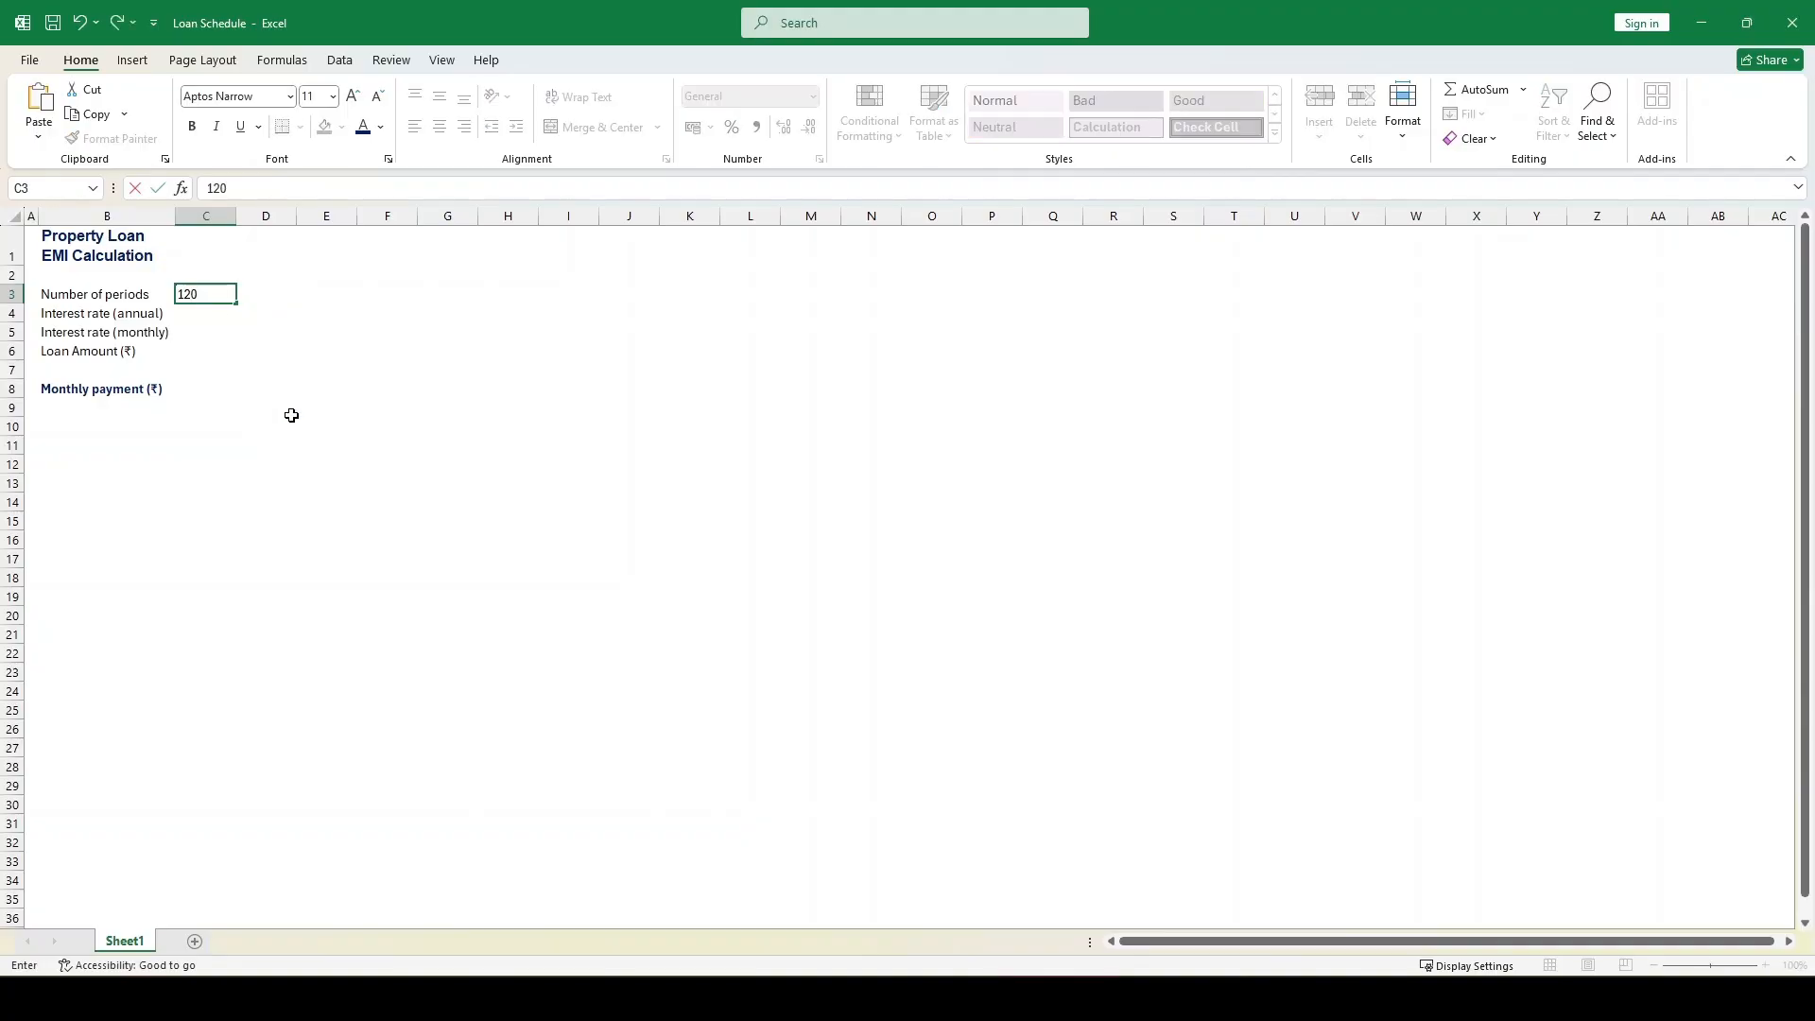
pyautogui.press('Return')
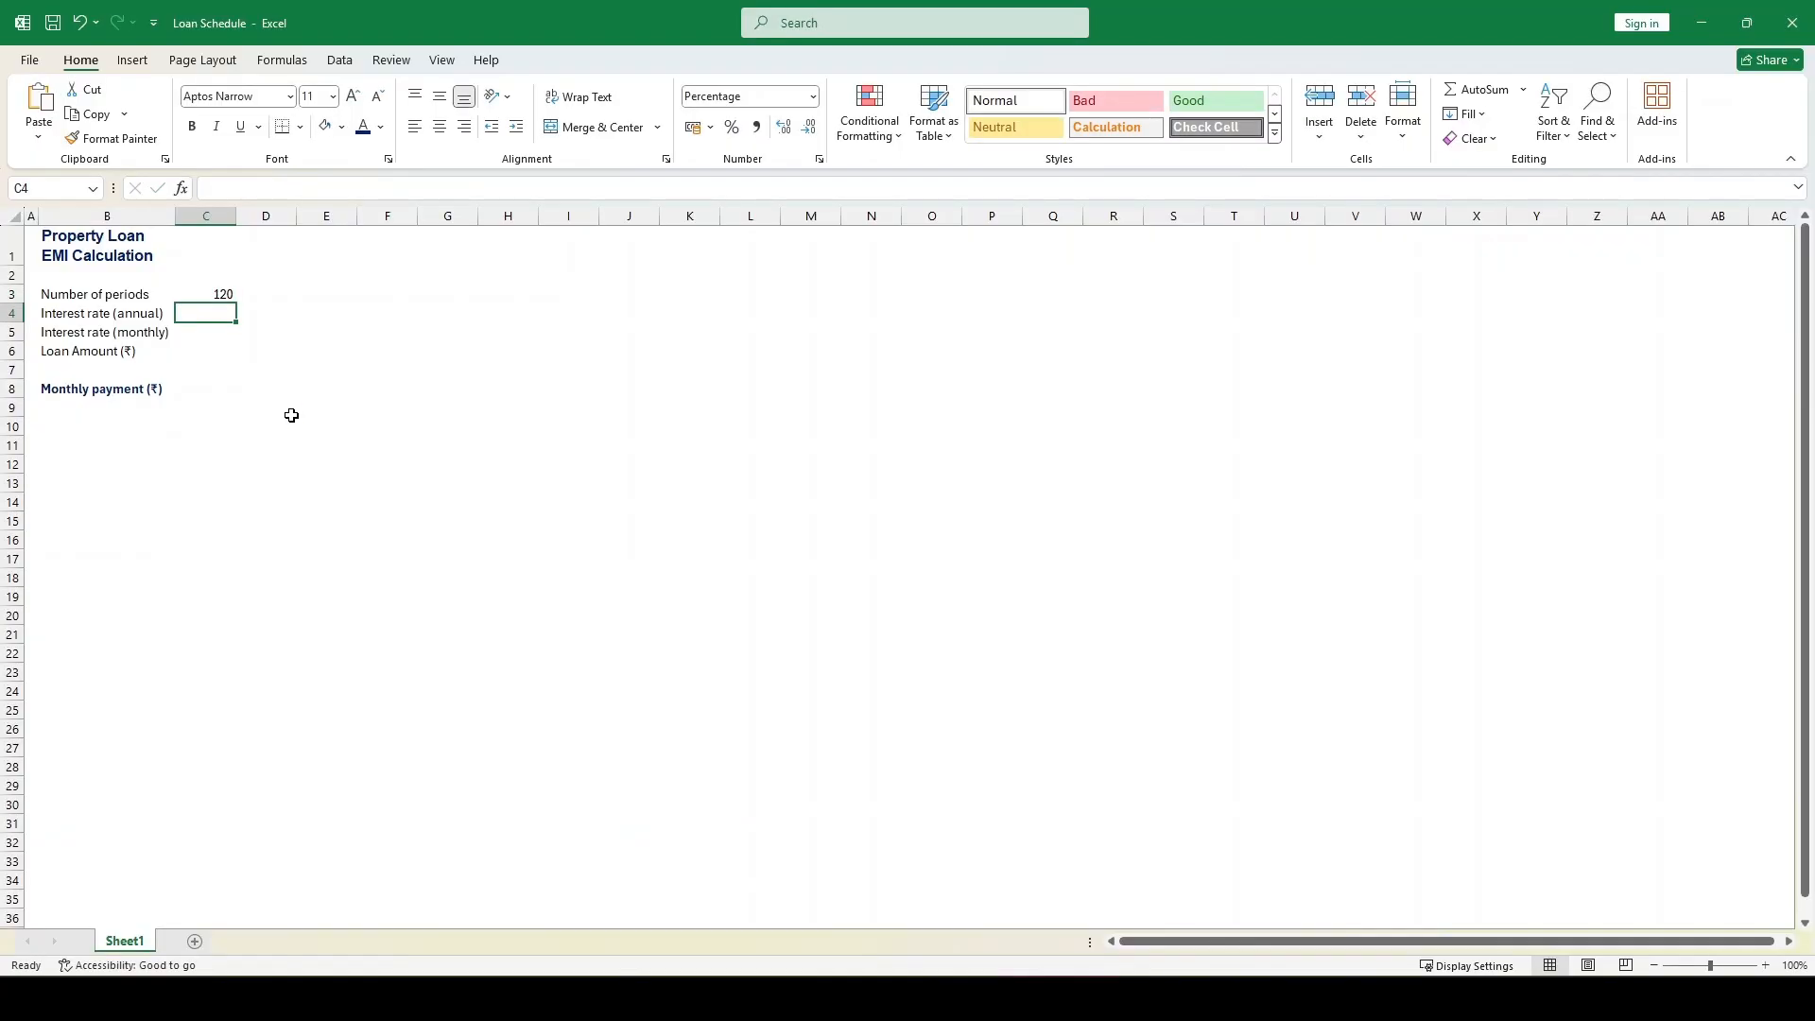
# Enter an annual interest rate of 7.45% in C4 and show it with two decimal places
pyautogui.write('7.45')
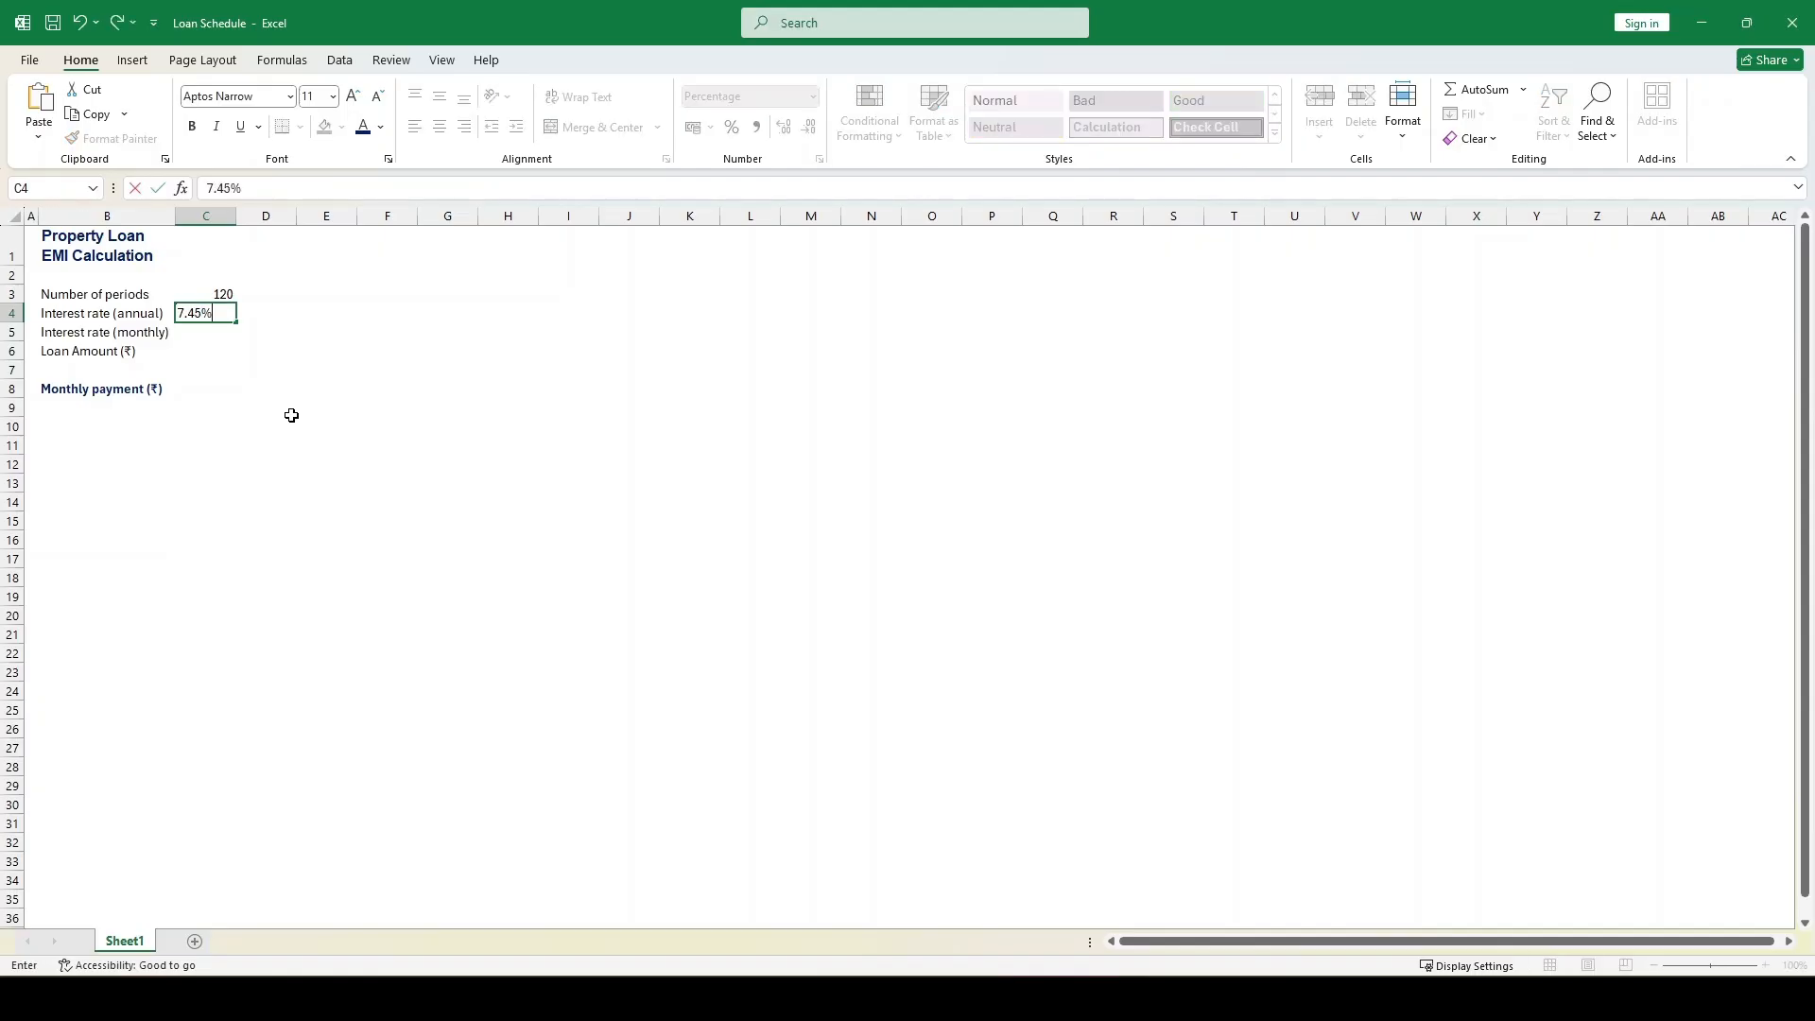
pyautogui.press('Return')
pyautogui.click(222, 312)
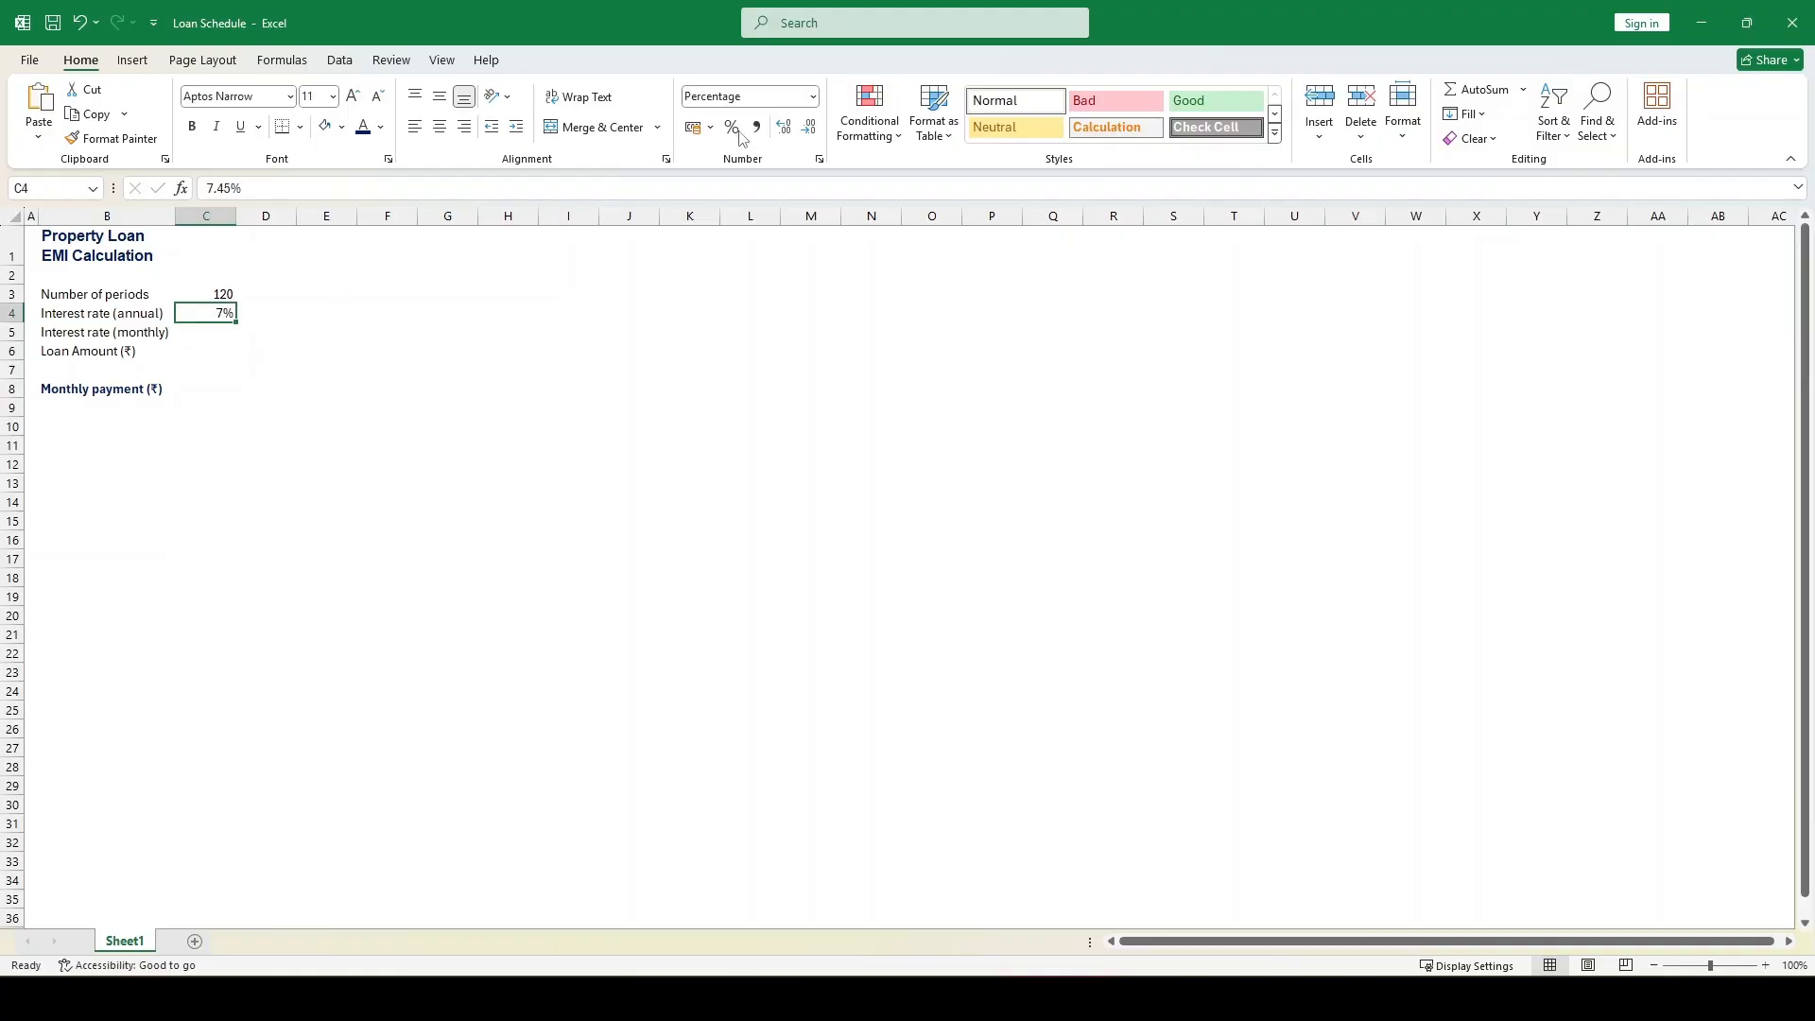
pyautogui.click(783, 126)
pyautogui.click(784, 126)
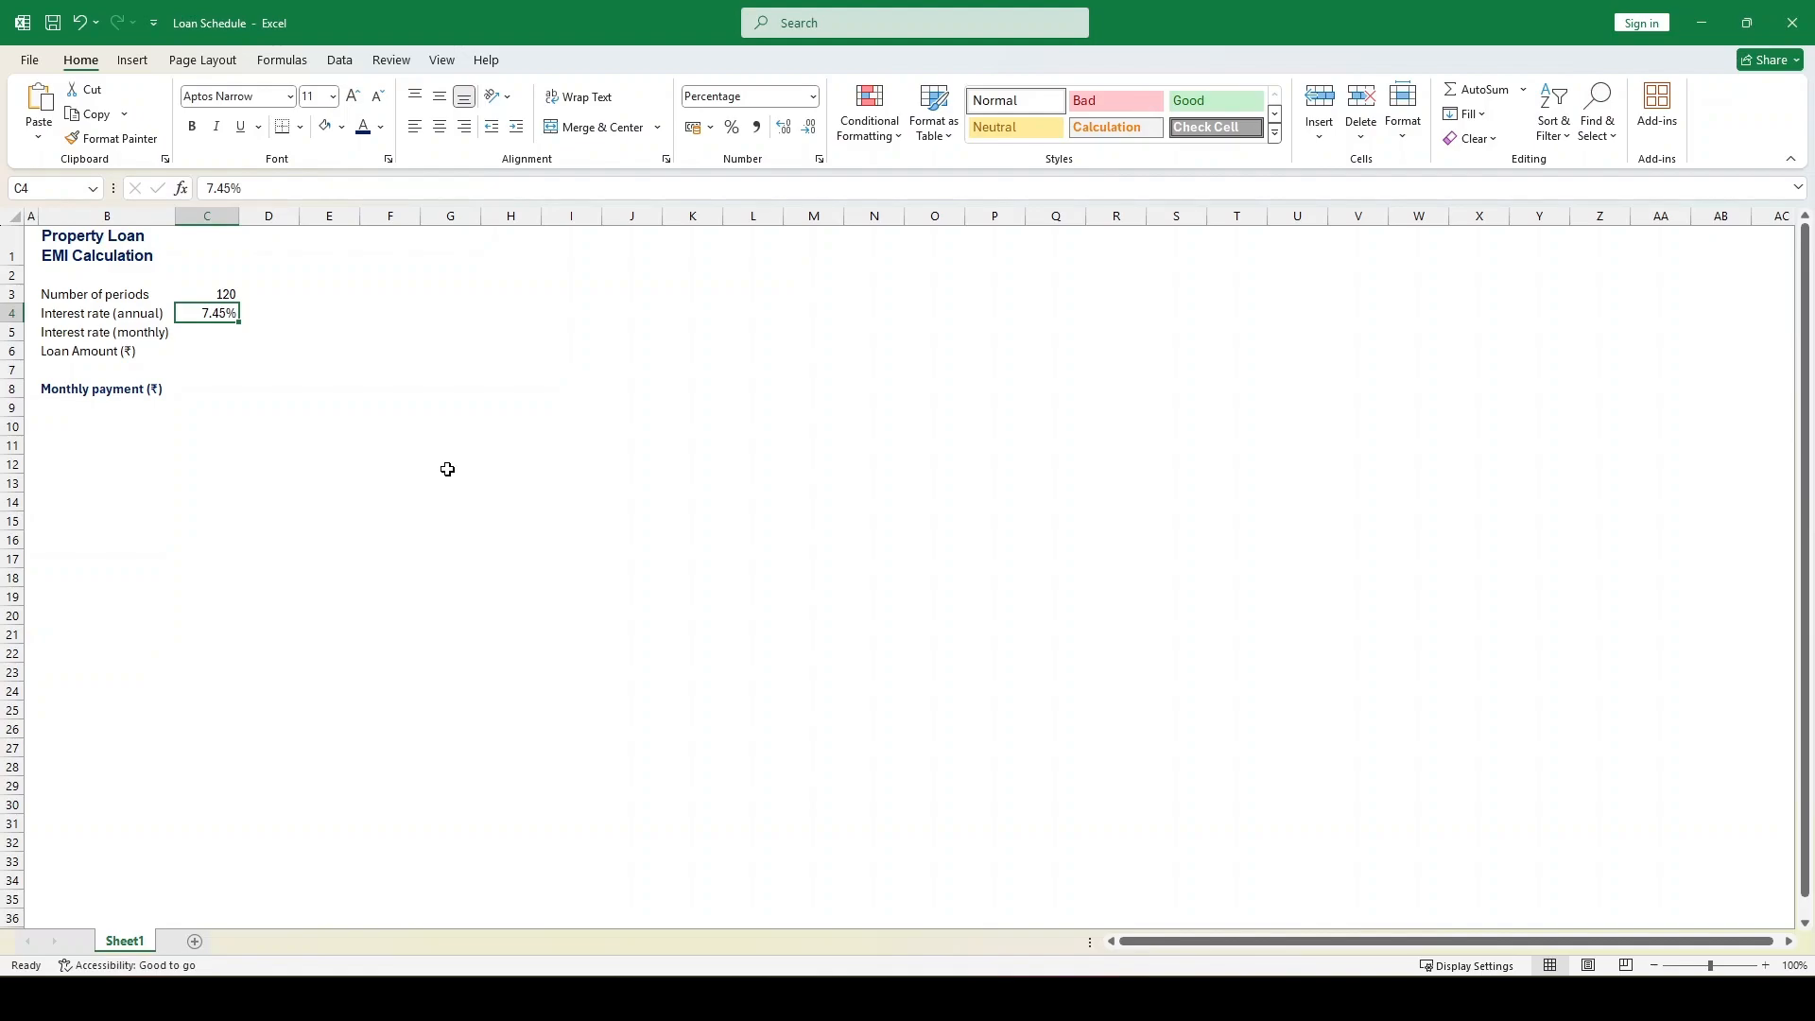
# Calculate the monthly interest rate in C5 as =C4/12 and enter a loan amount of 5000000 in C6
pyautogui.click(212, 333)
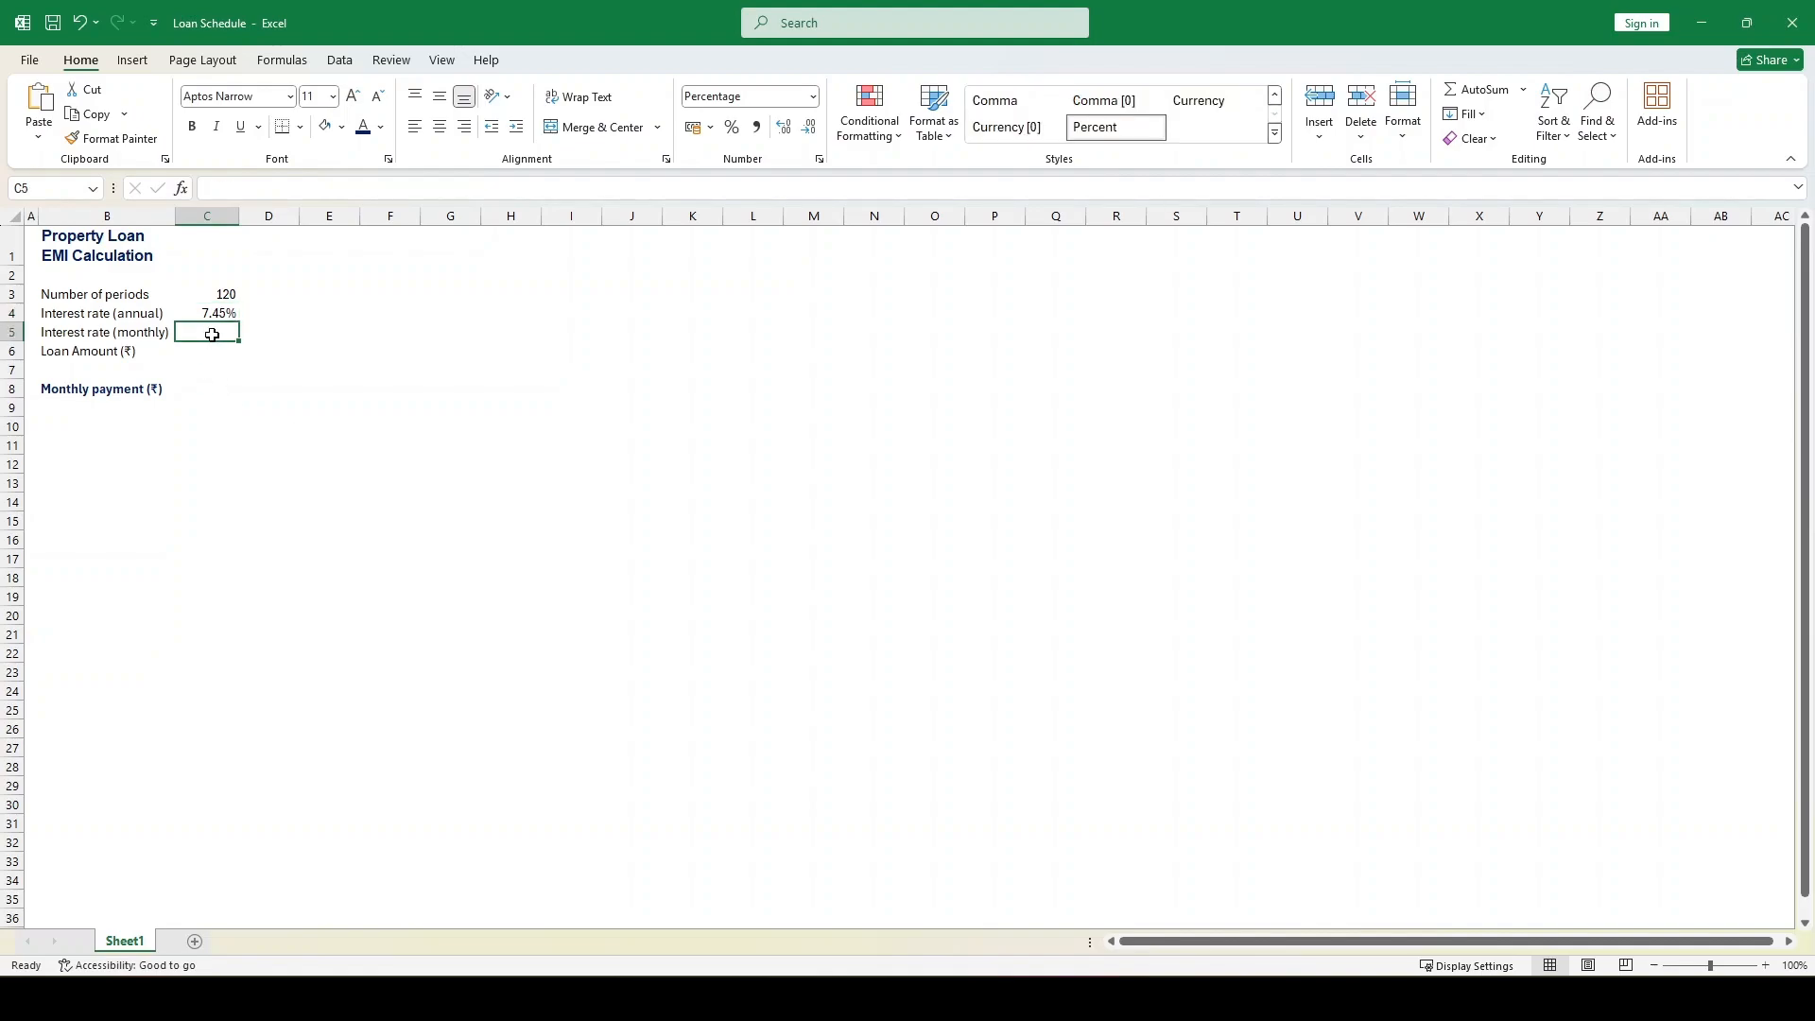
pyautogui.write('=')
pyautogui.press('Up')
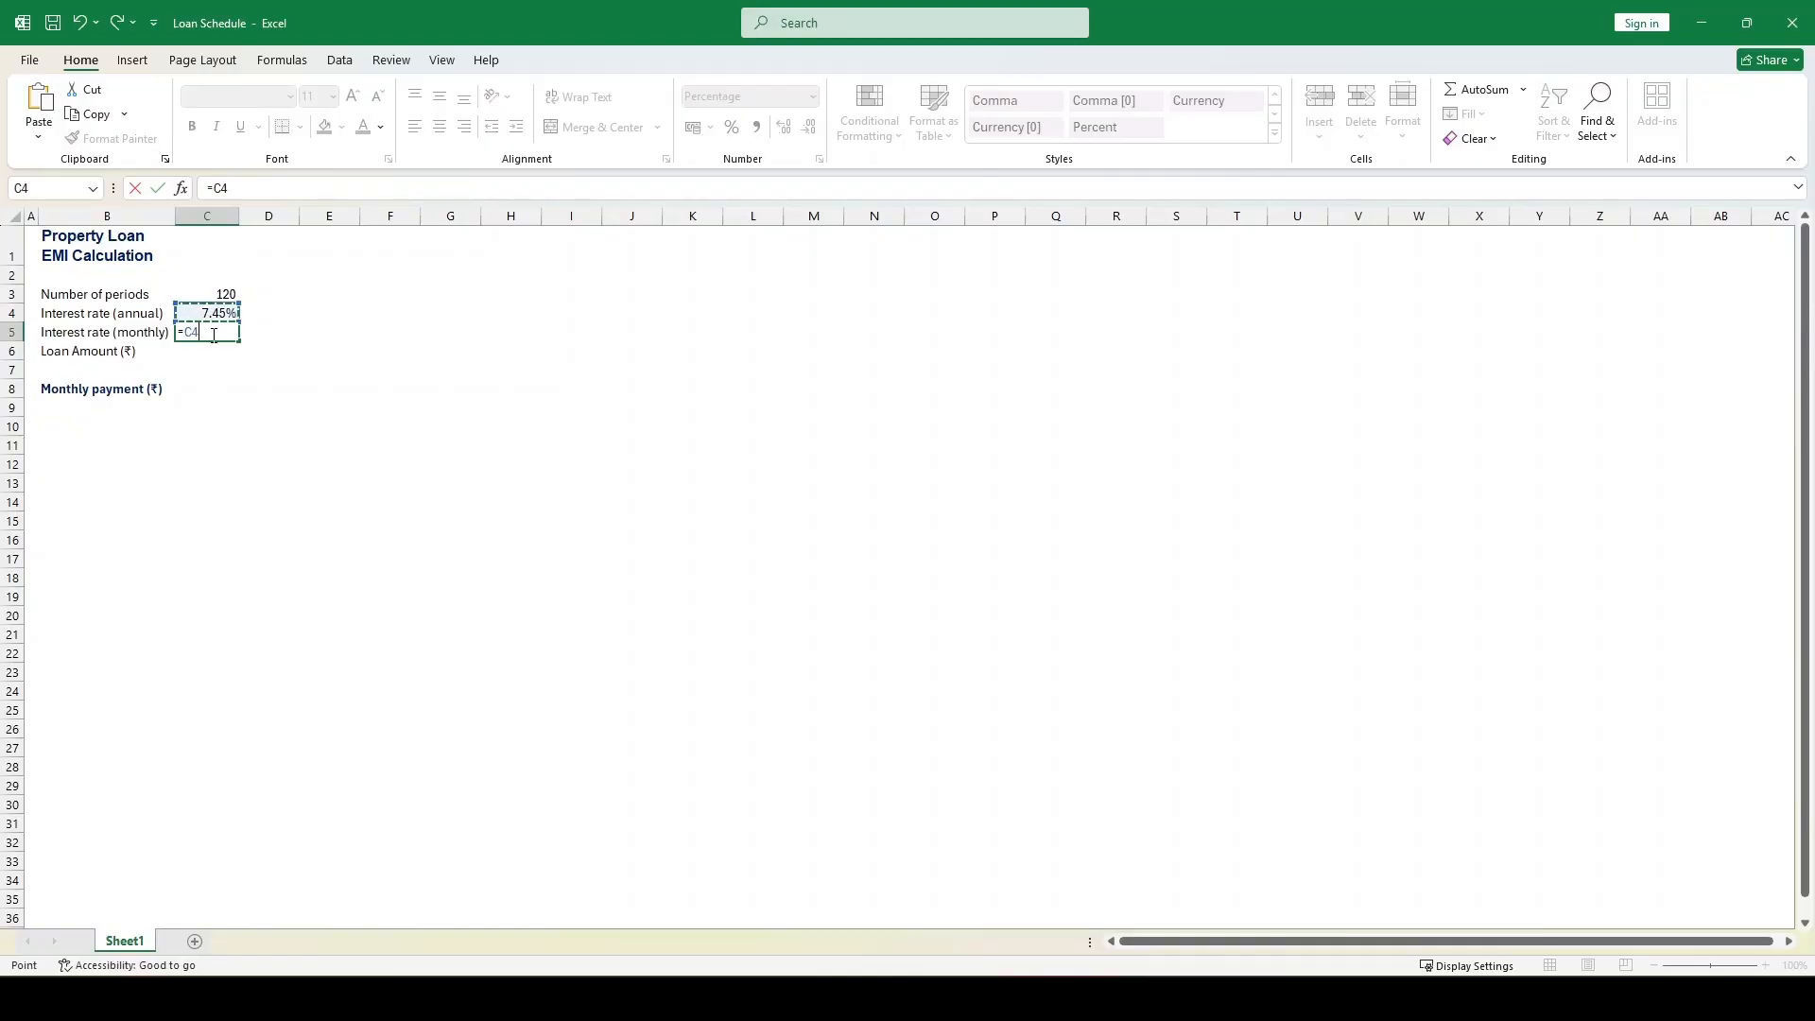
pyautogui.write('/12')
pyautogui.press('Return')
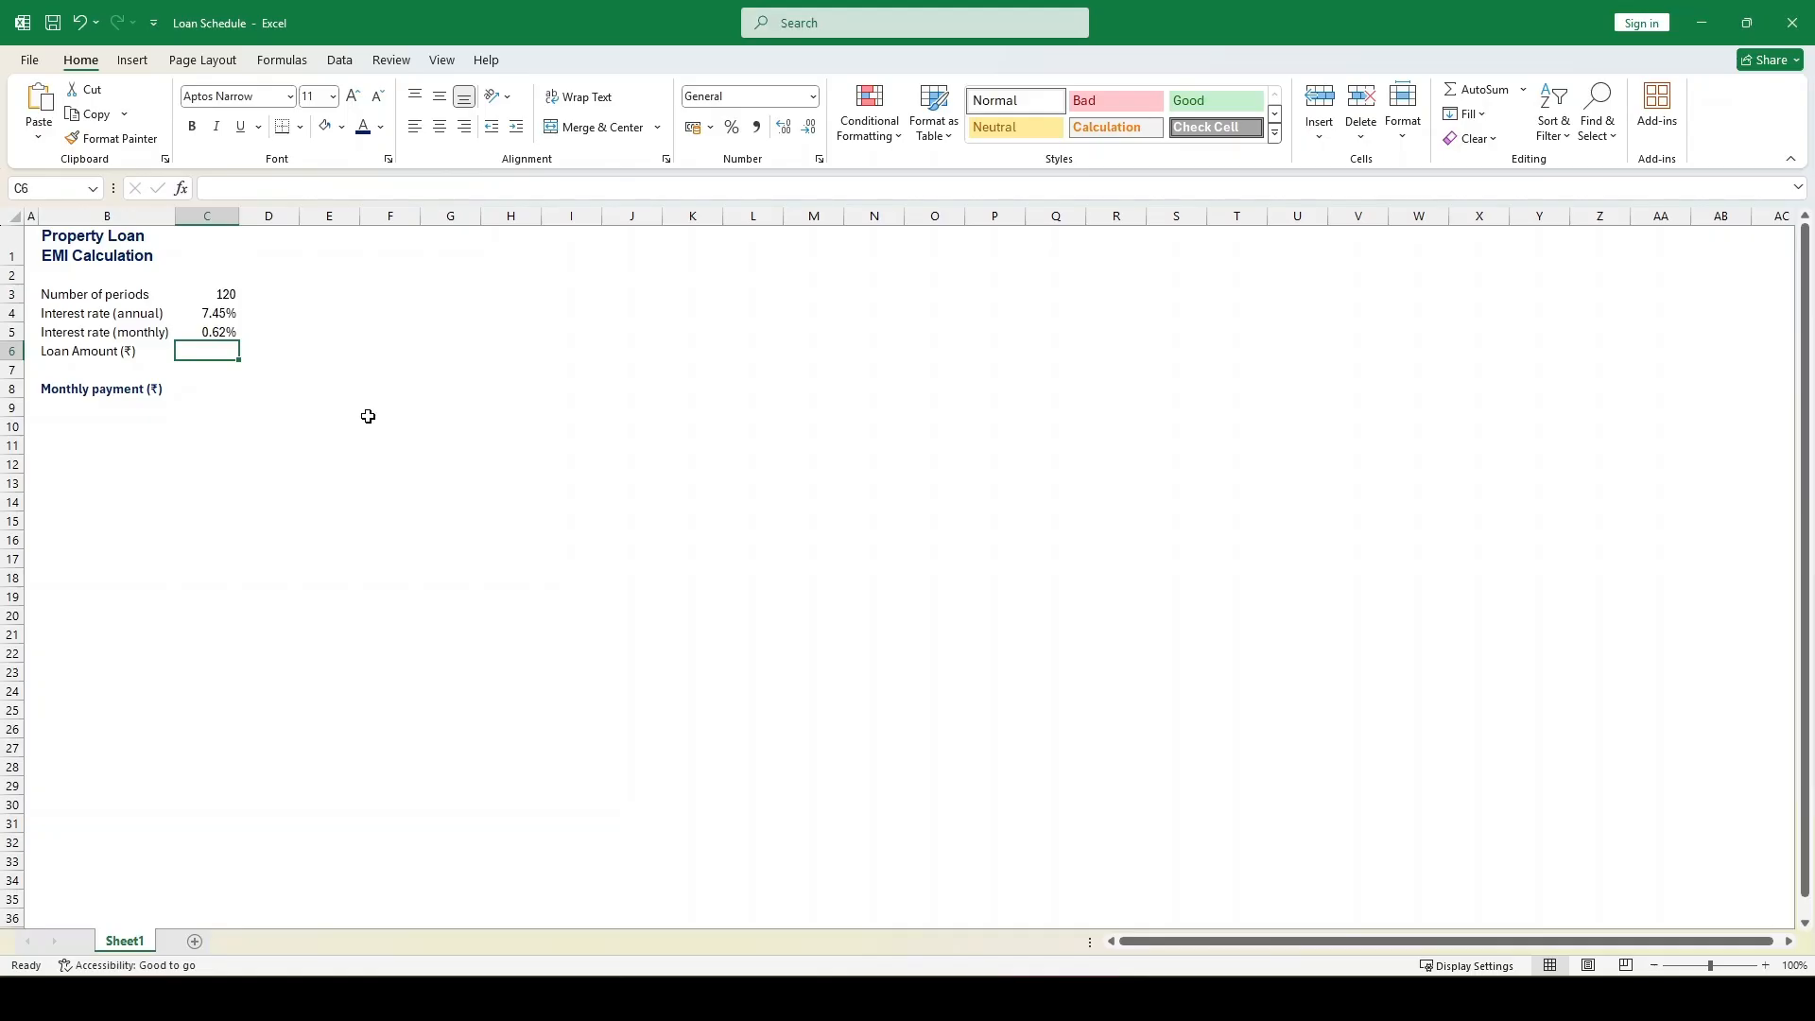
pyautogui.write('5000000')
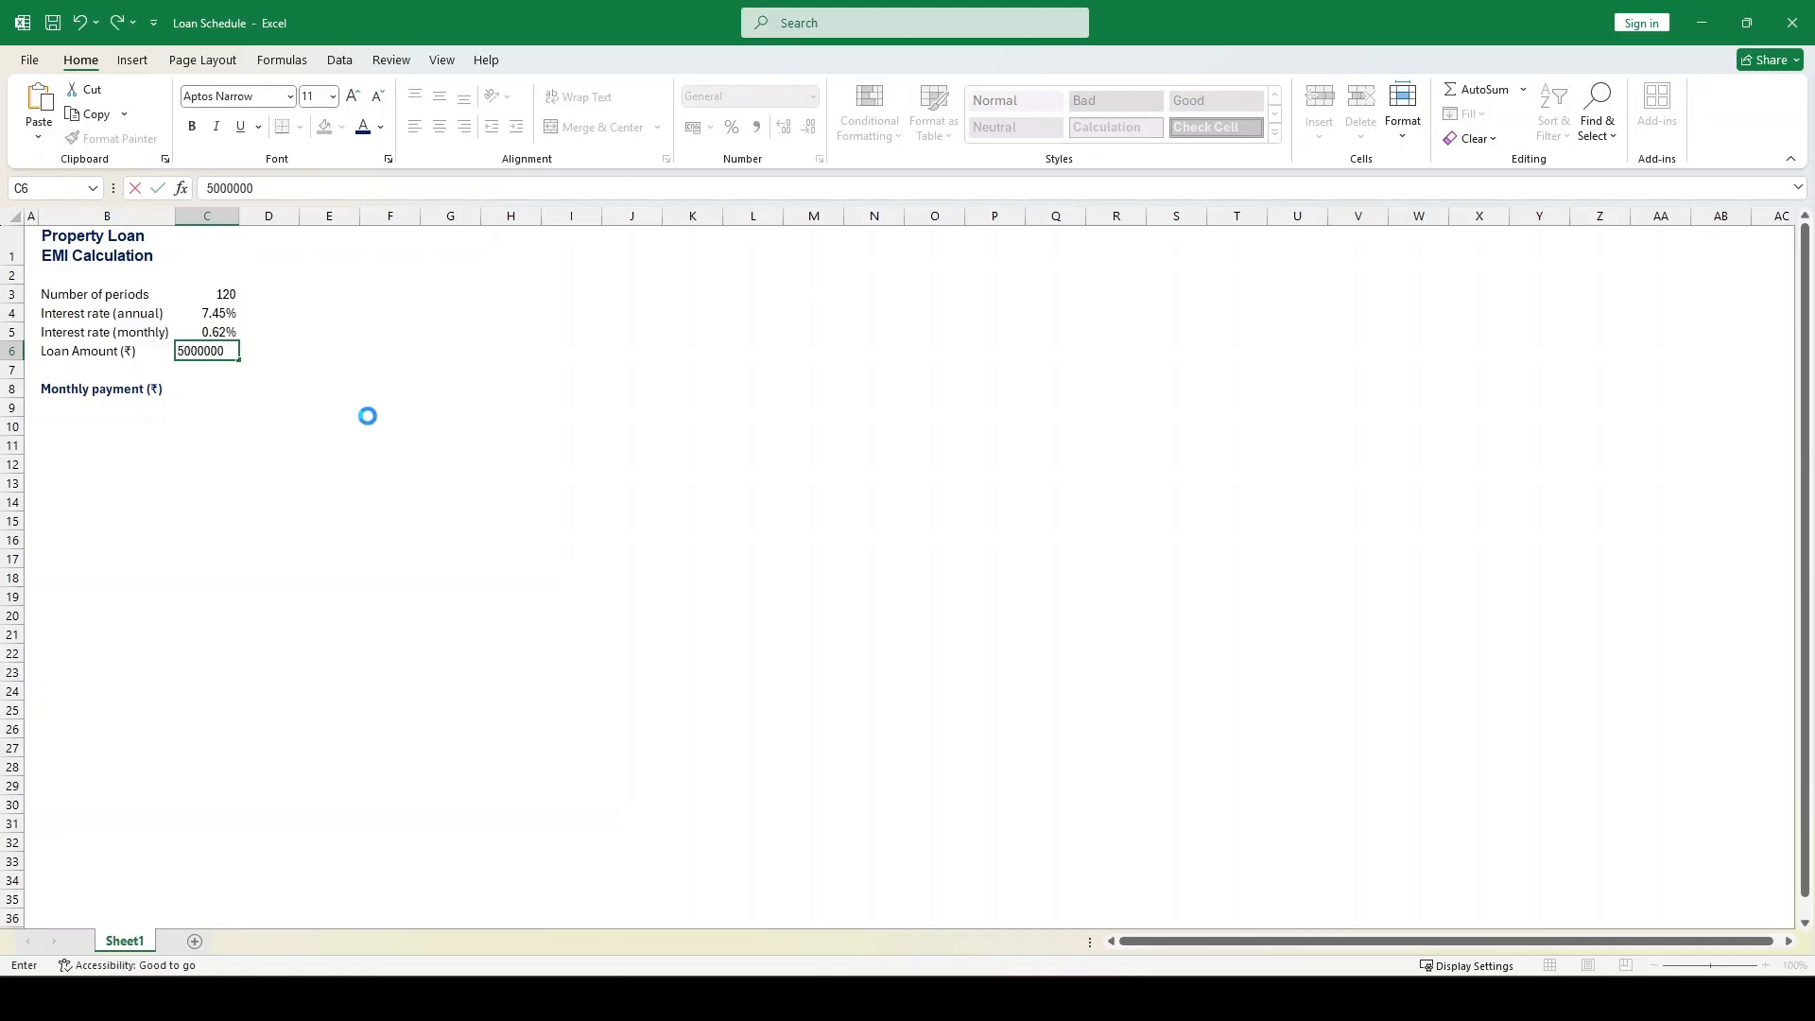
pyautogui.hotkey('ctrl', 'Return')
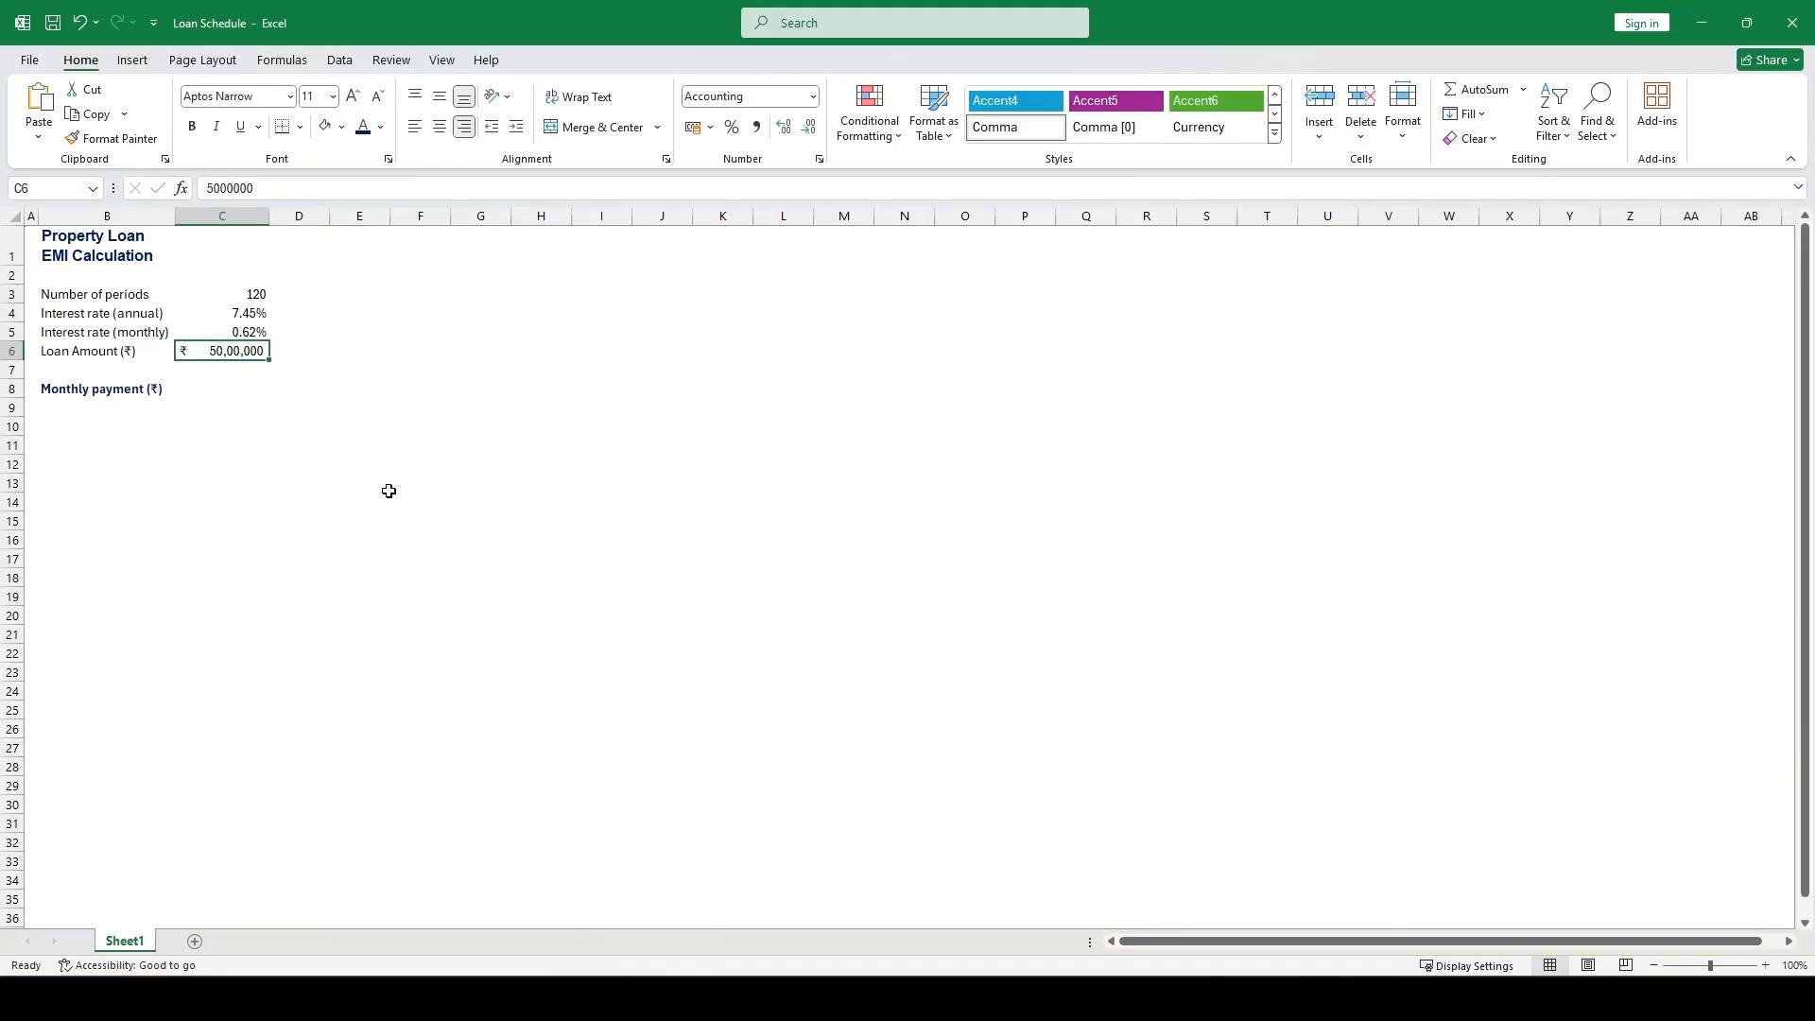
# Calculate the monthly payment in C8 with =PMT(C5,C3,C6), using the monthly rate, number of periods and loan amount
pyautogui.press('Down')
pyautogui.press('Down')
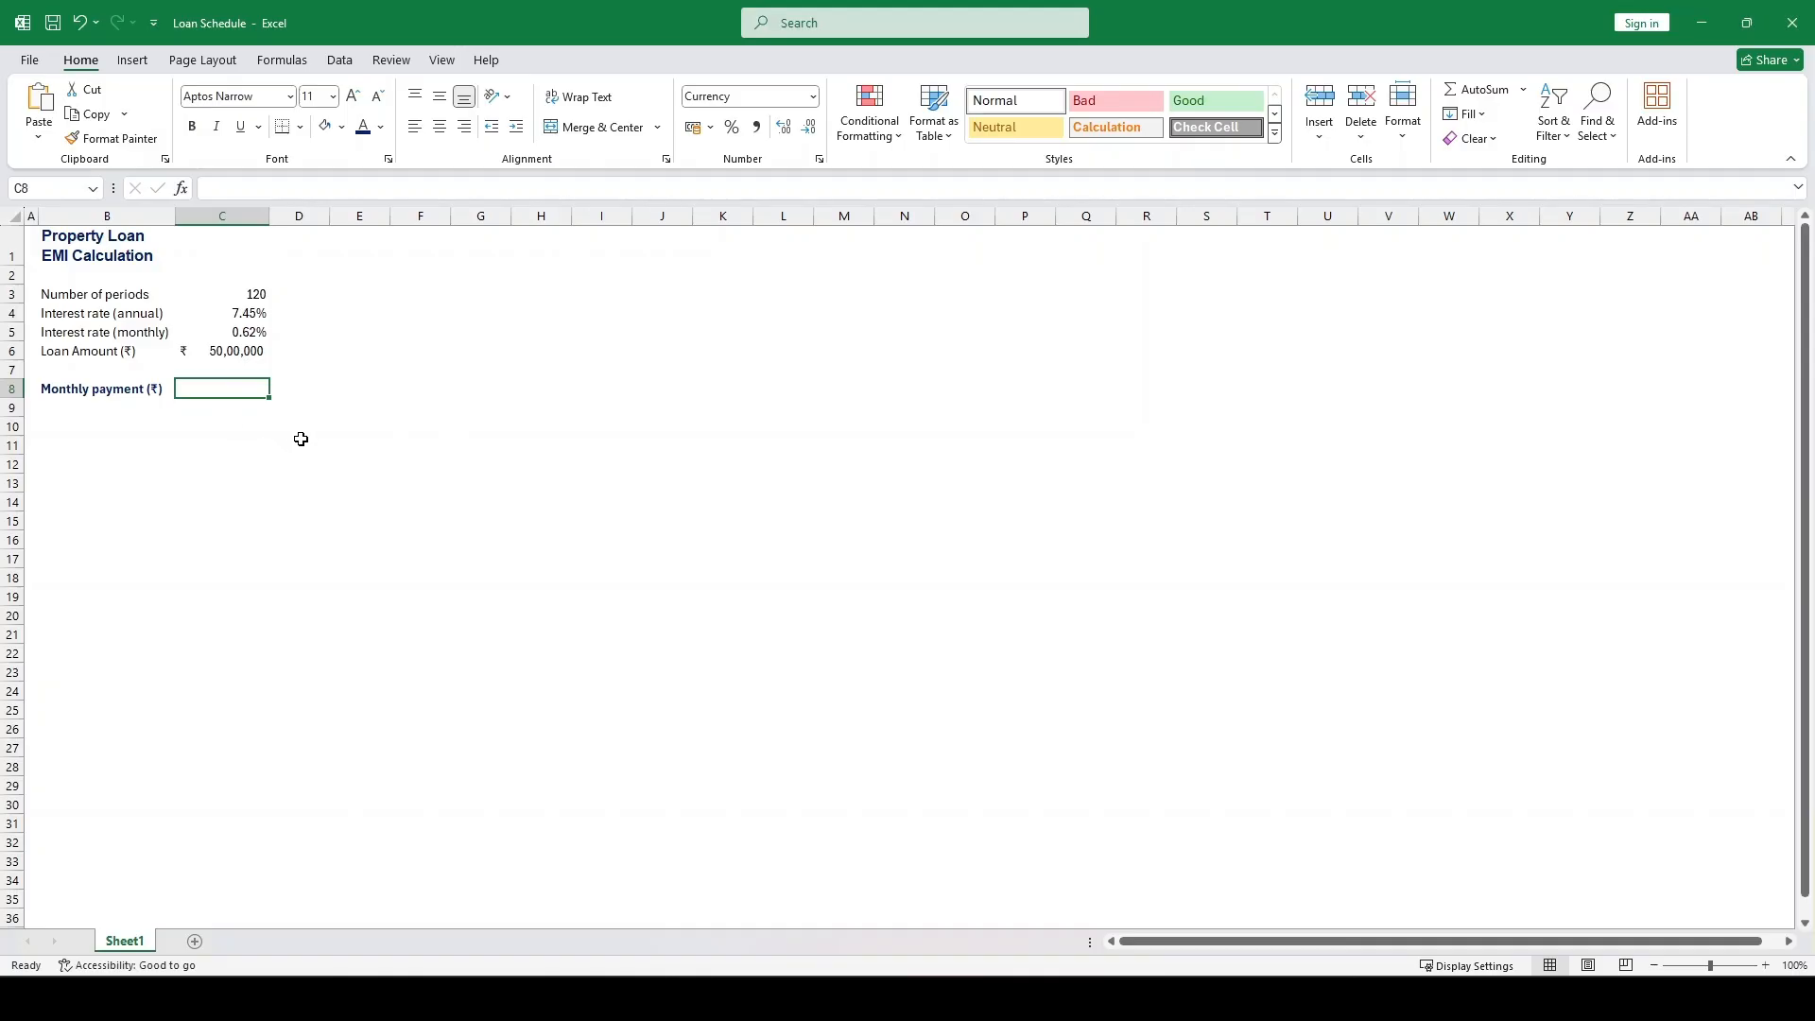
pyautogui.write('=pm')
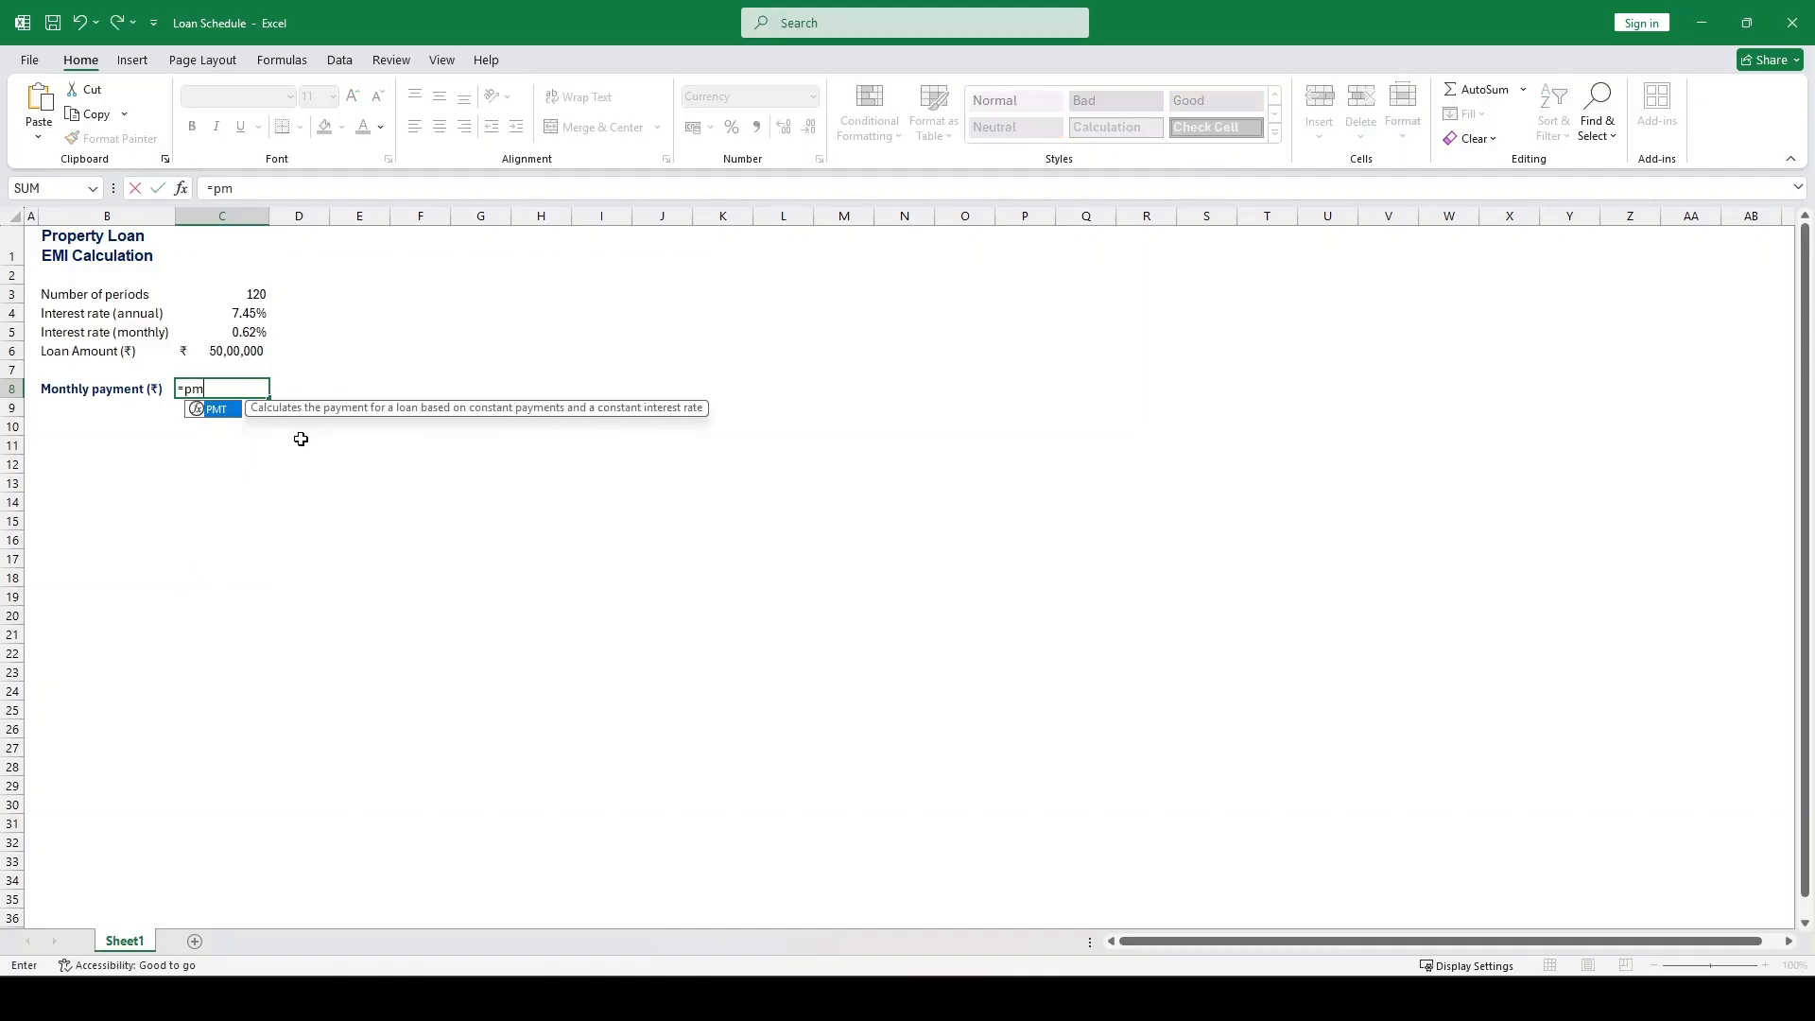
pyautogui.press('Tab')
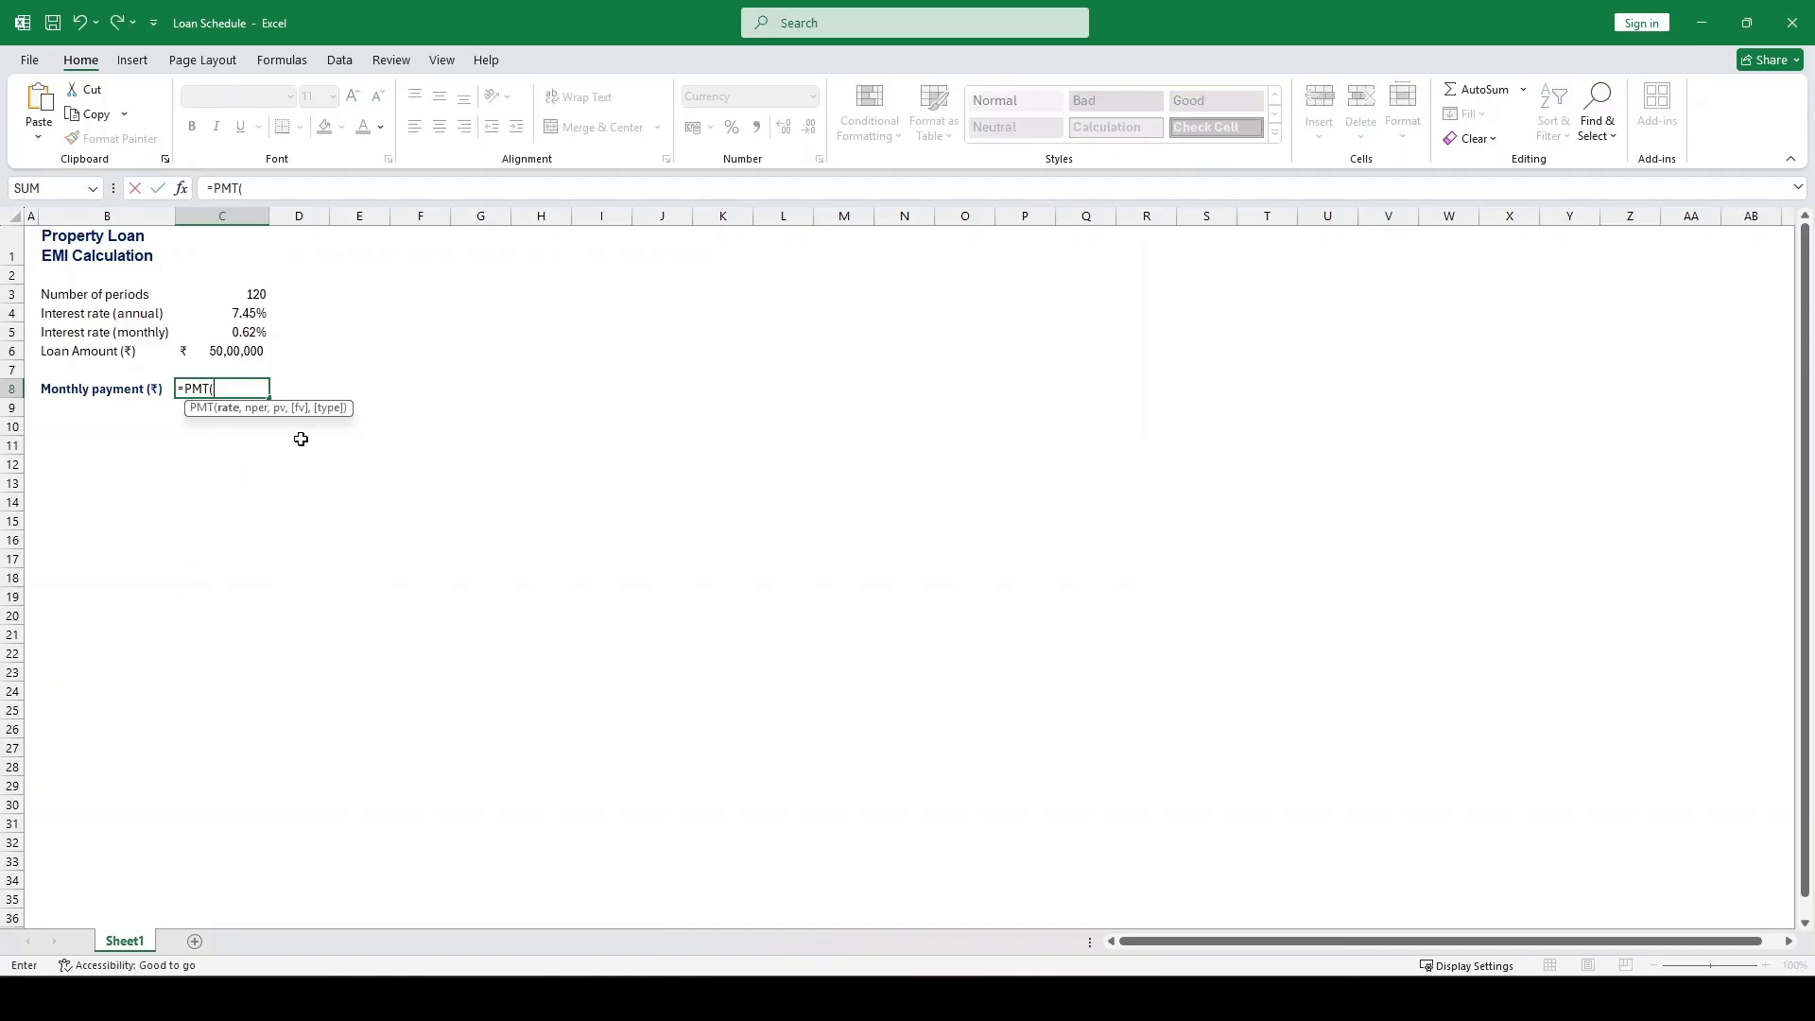
pyautogui.press('Up')
pyautogui.press('Up')
pyautogui.press('Up')
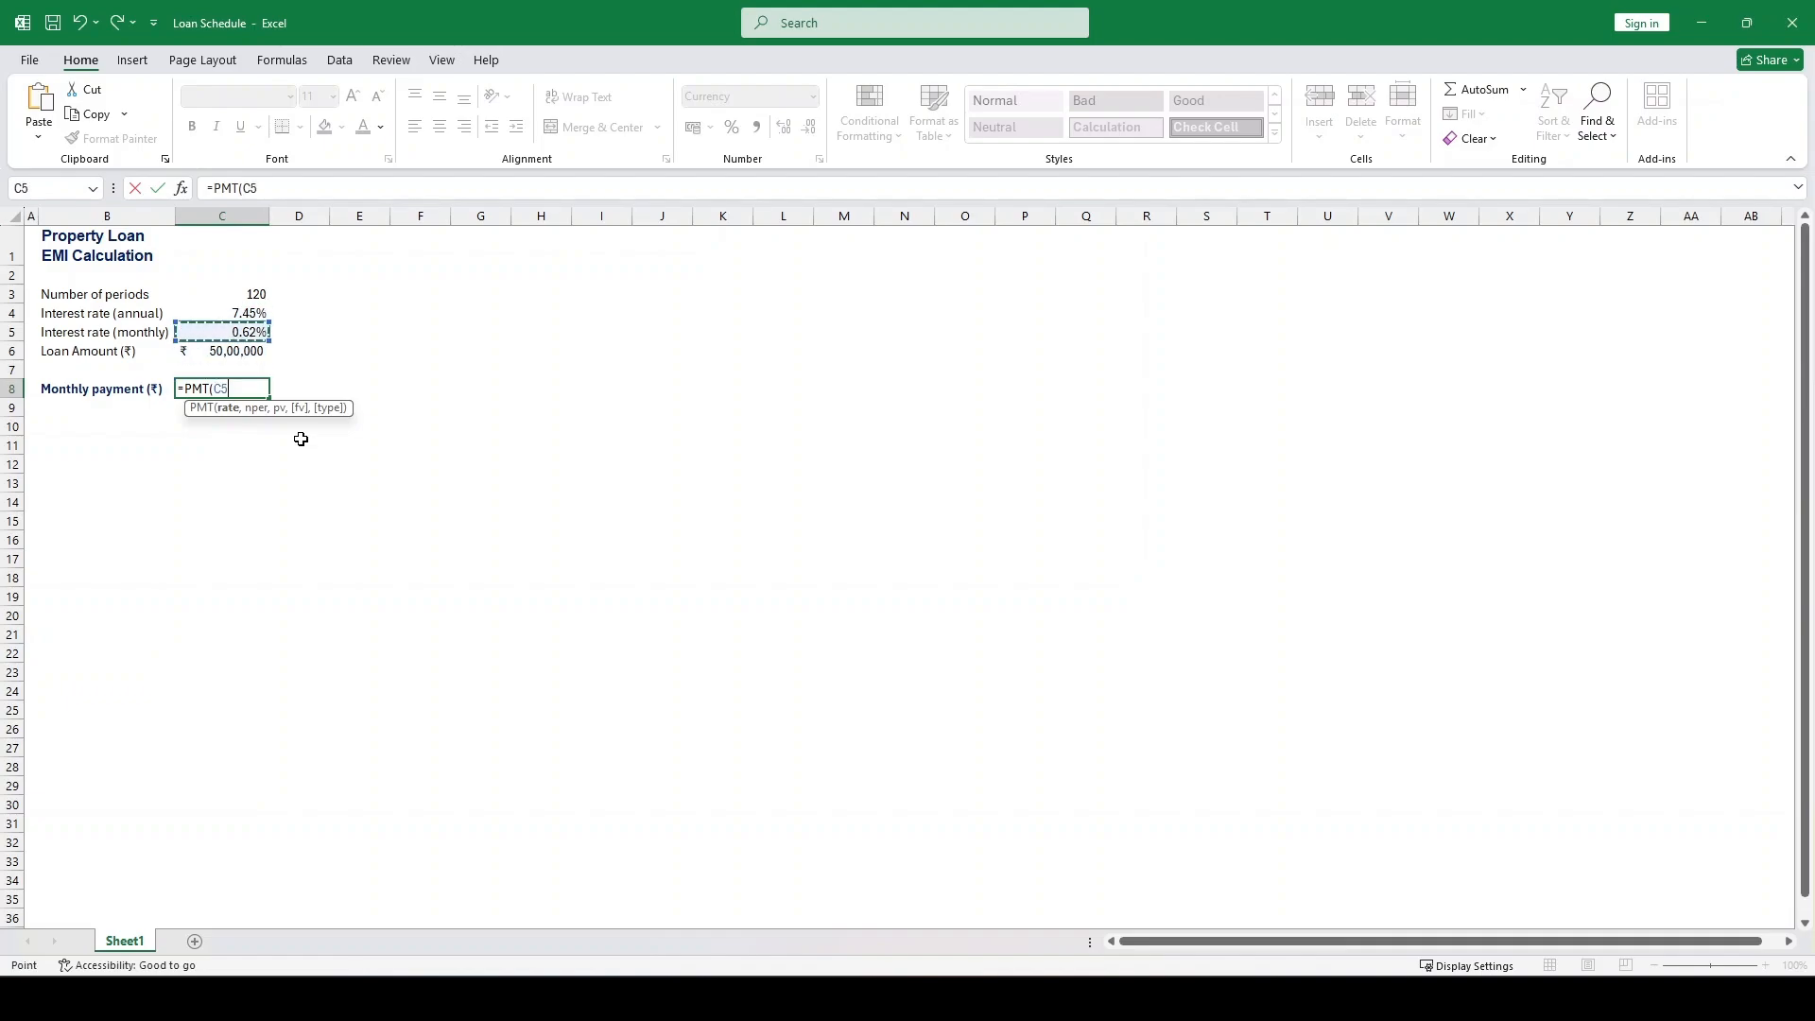
pyautogui.write(',')
pyautogui.press('Up')
pyautogui.press('Up')
pyautogui.press('Up')
pyautogui.press('Up')
pyautogui.press('Up')
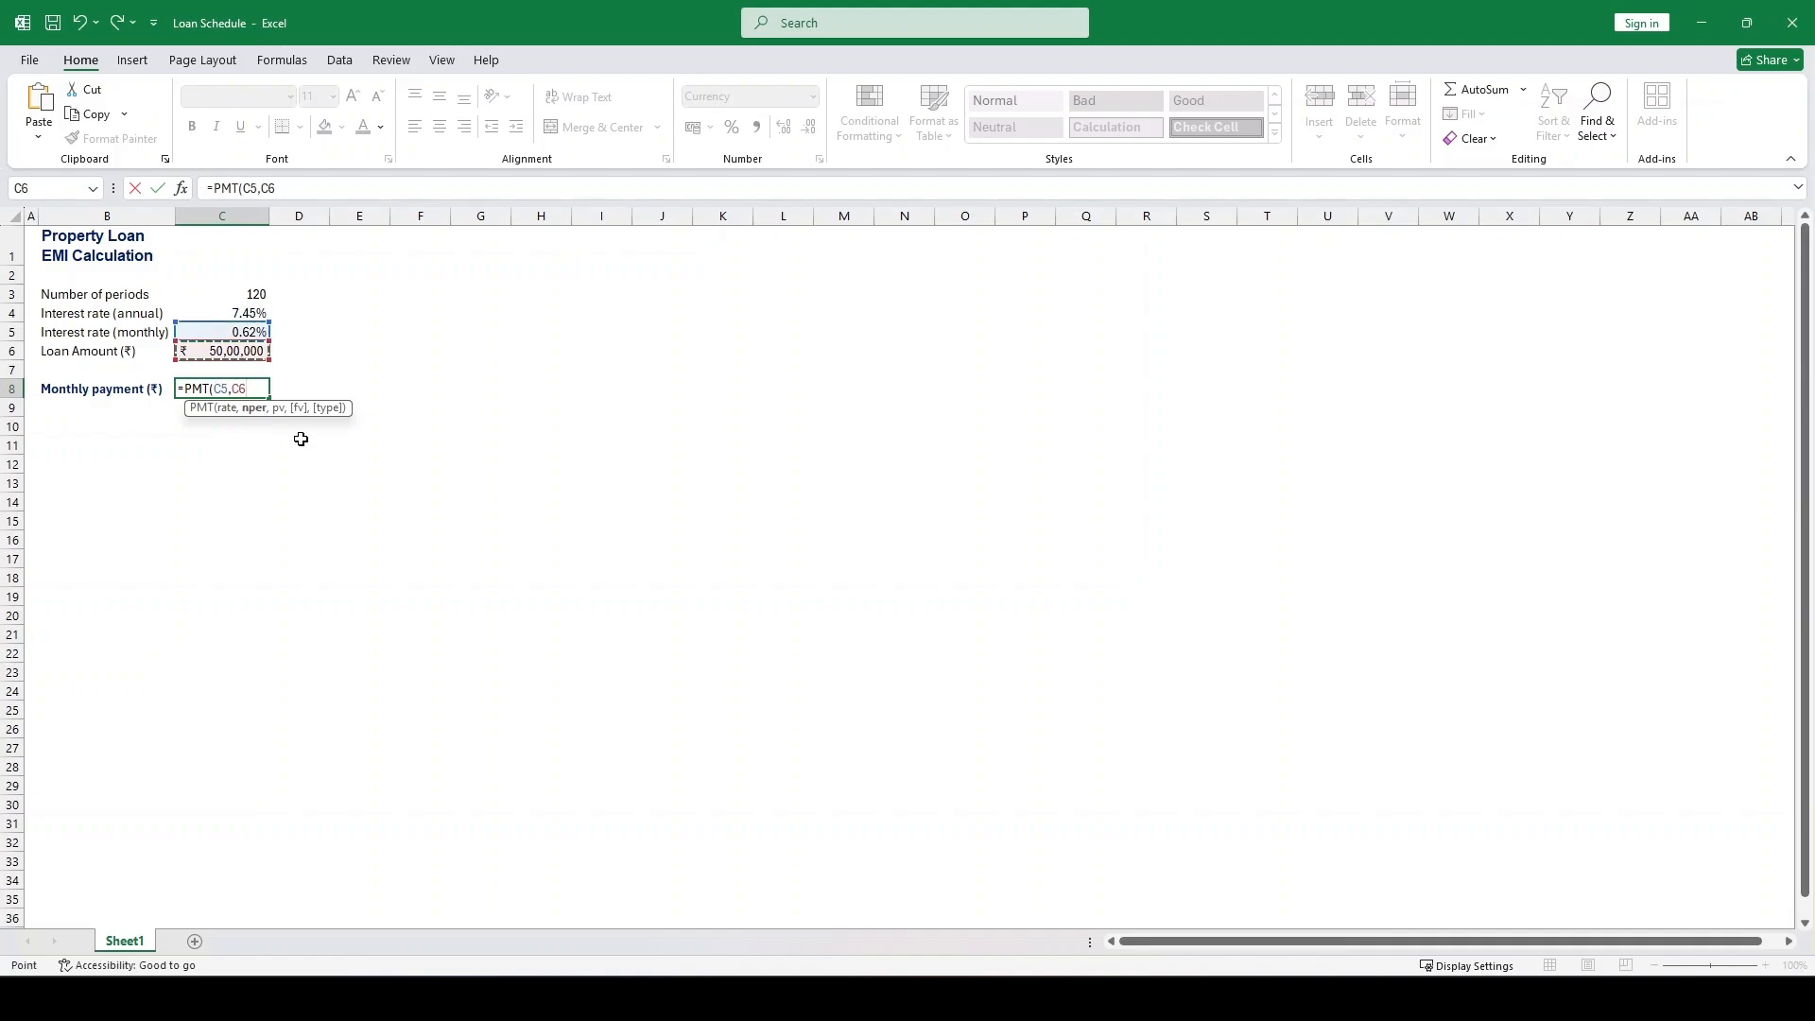
pyautogui.write(',')
pyautogui.press('Up')
pyautogui.press('Up')
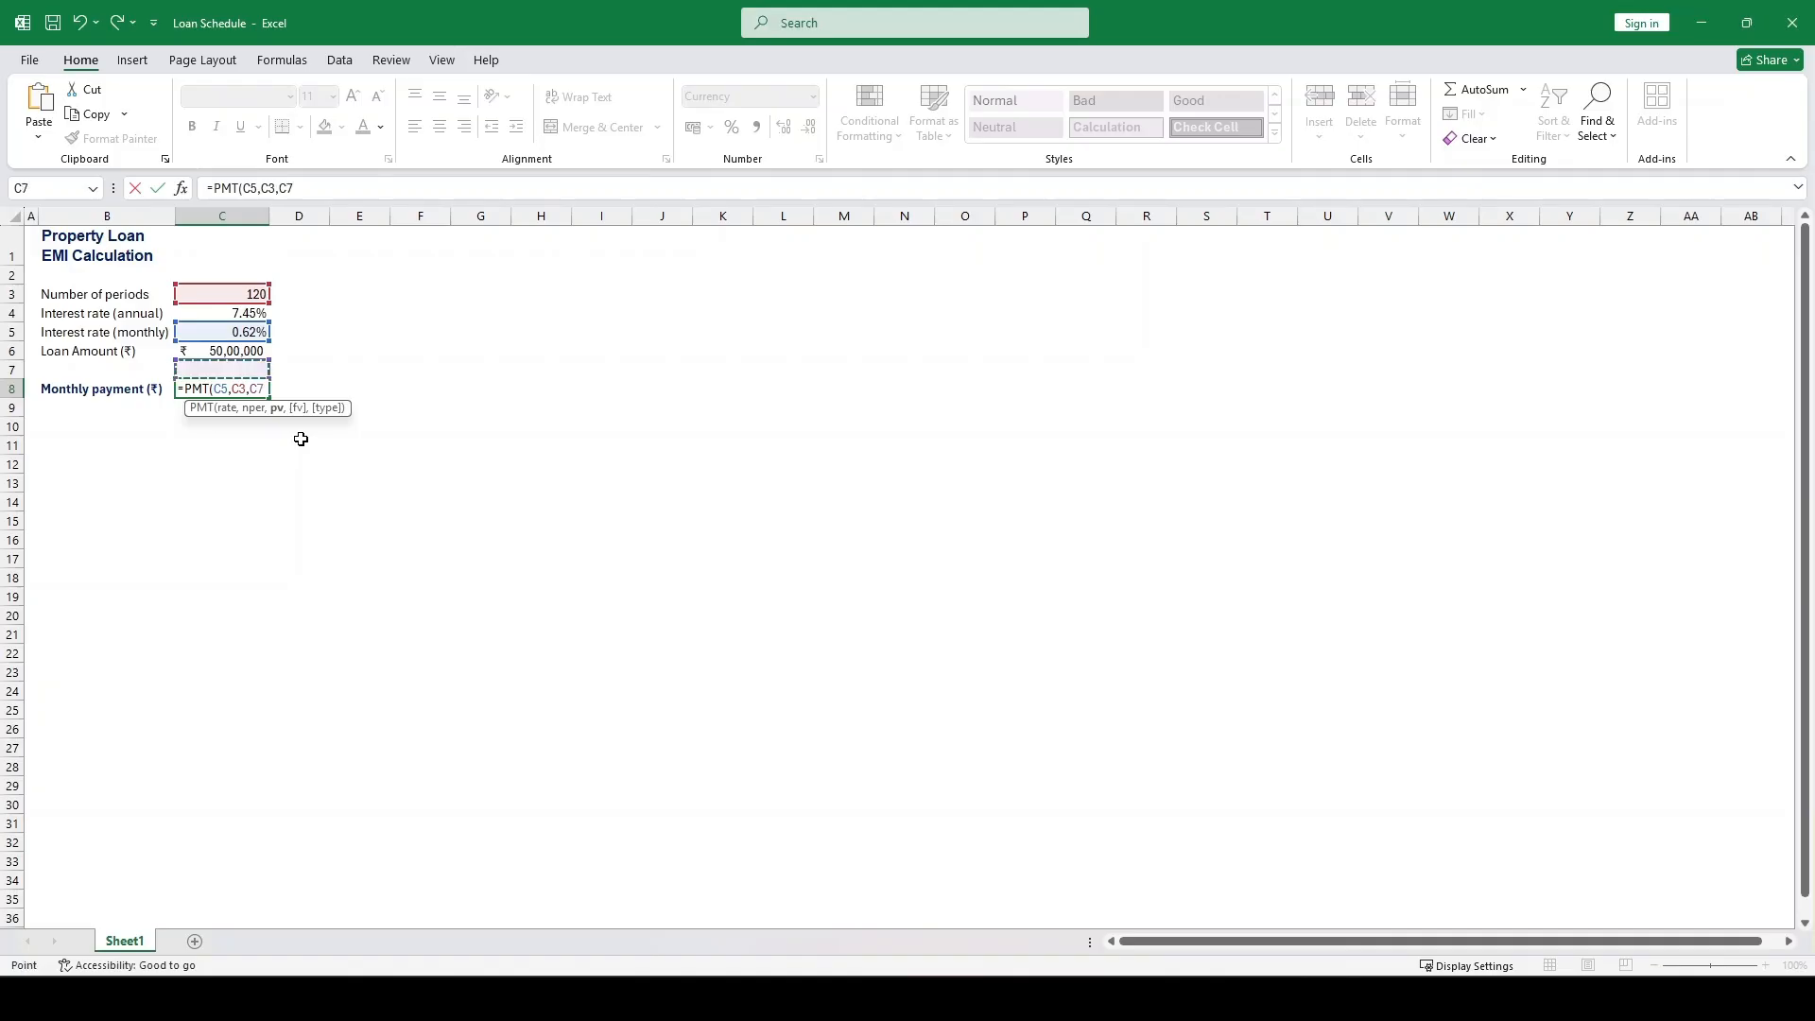
pyautogui.press('Return')
# Reverse the sign of the monthly payment formula in C8 to =-PMT(C5,C3,C6) and make the cell bold
pyautogui.press('Up')
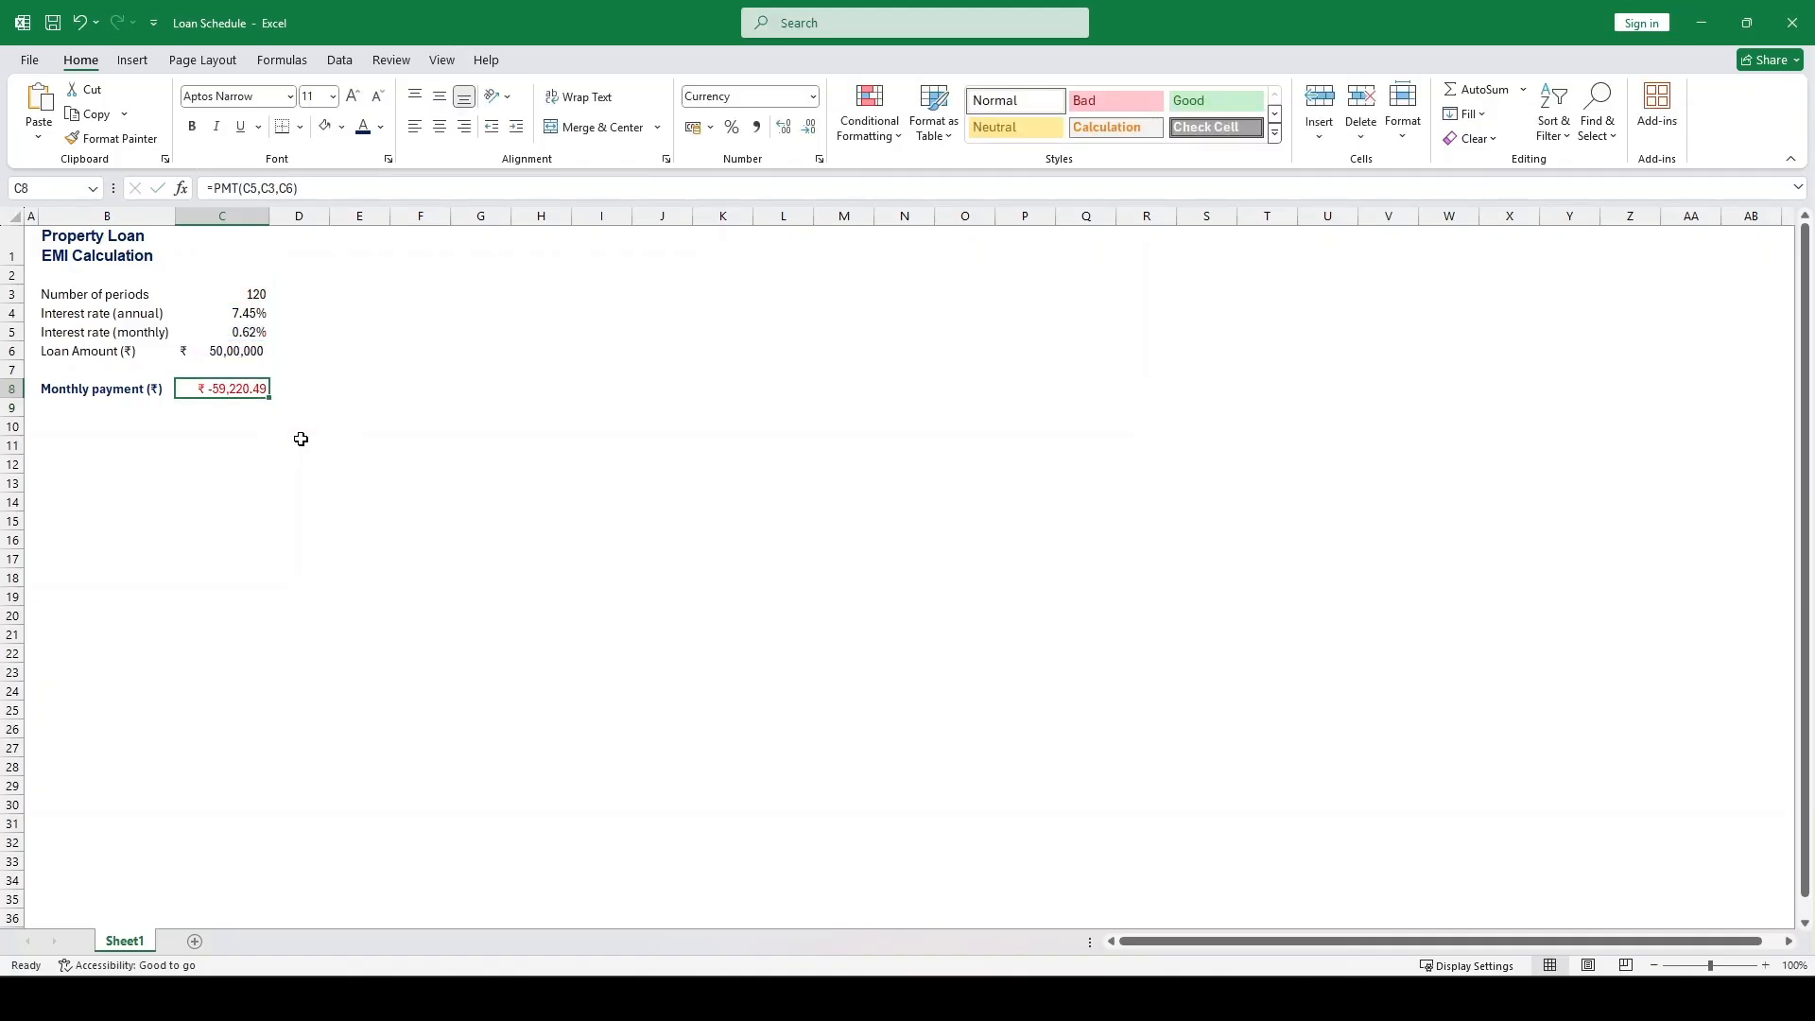
pyautogui.press('F2')
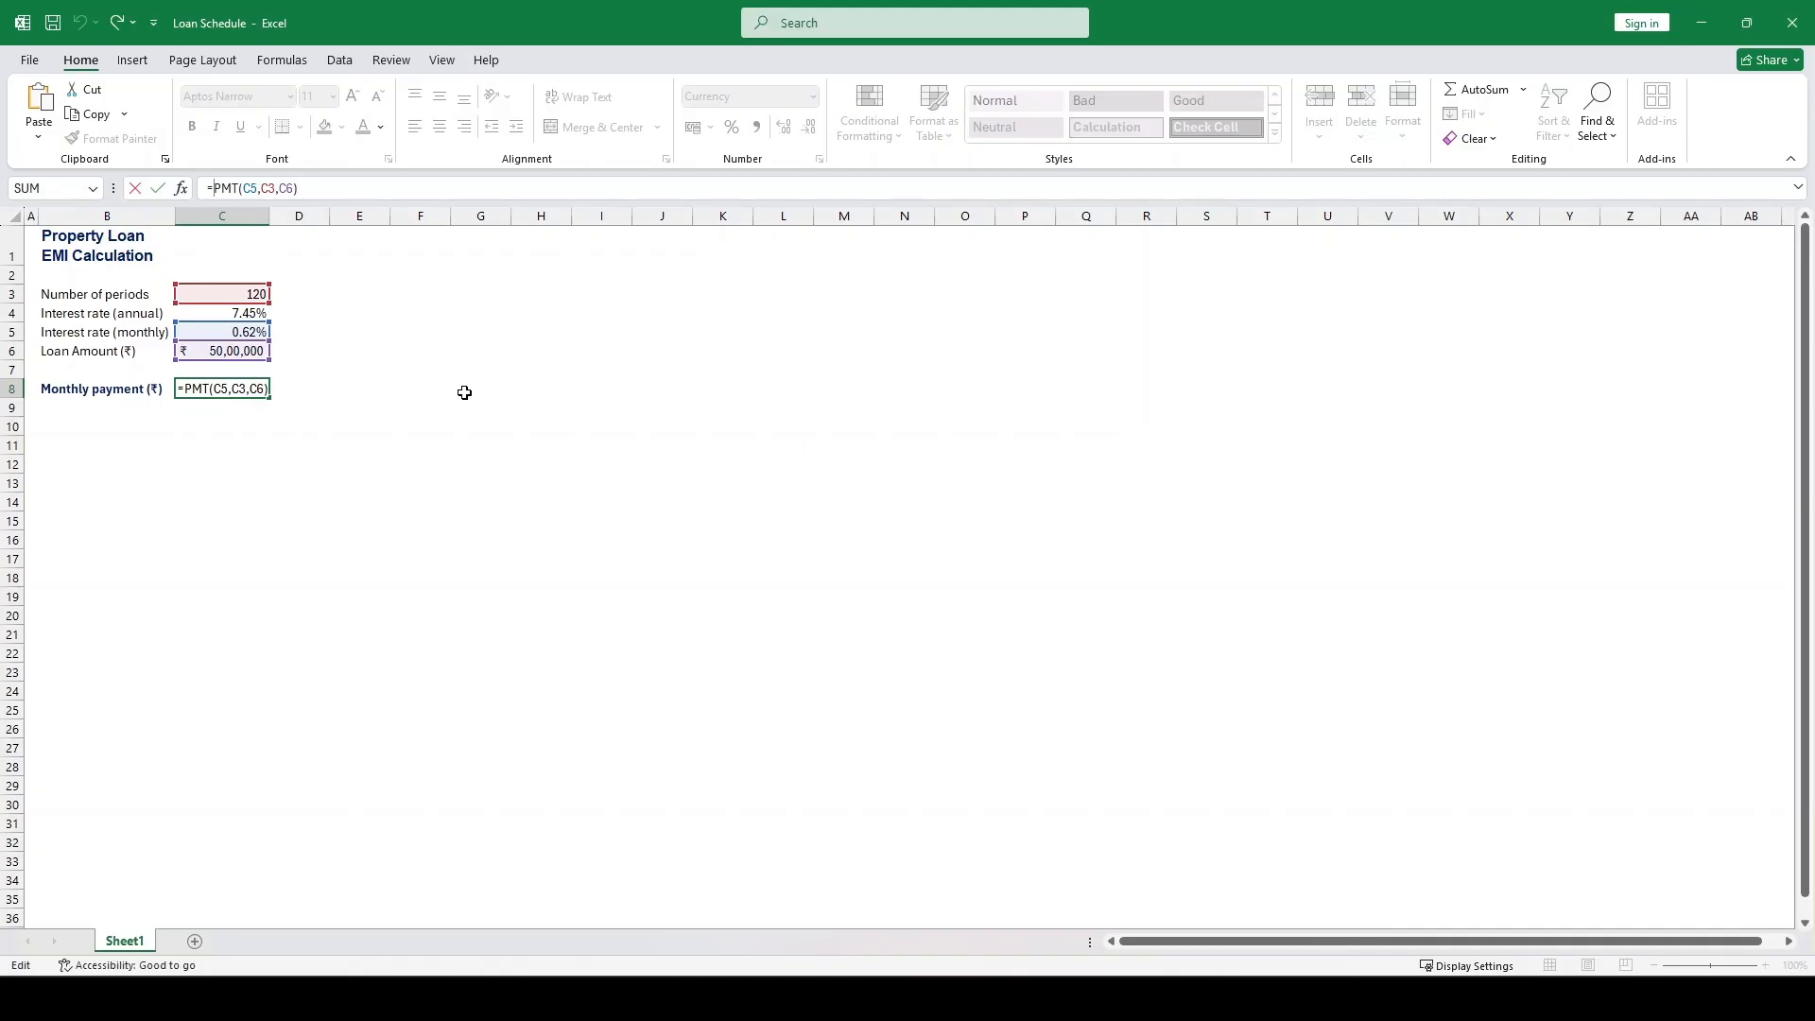
pyautogui.write('-')
pyautogui.press('Return')
pyautogui.press('Up')
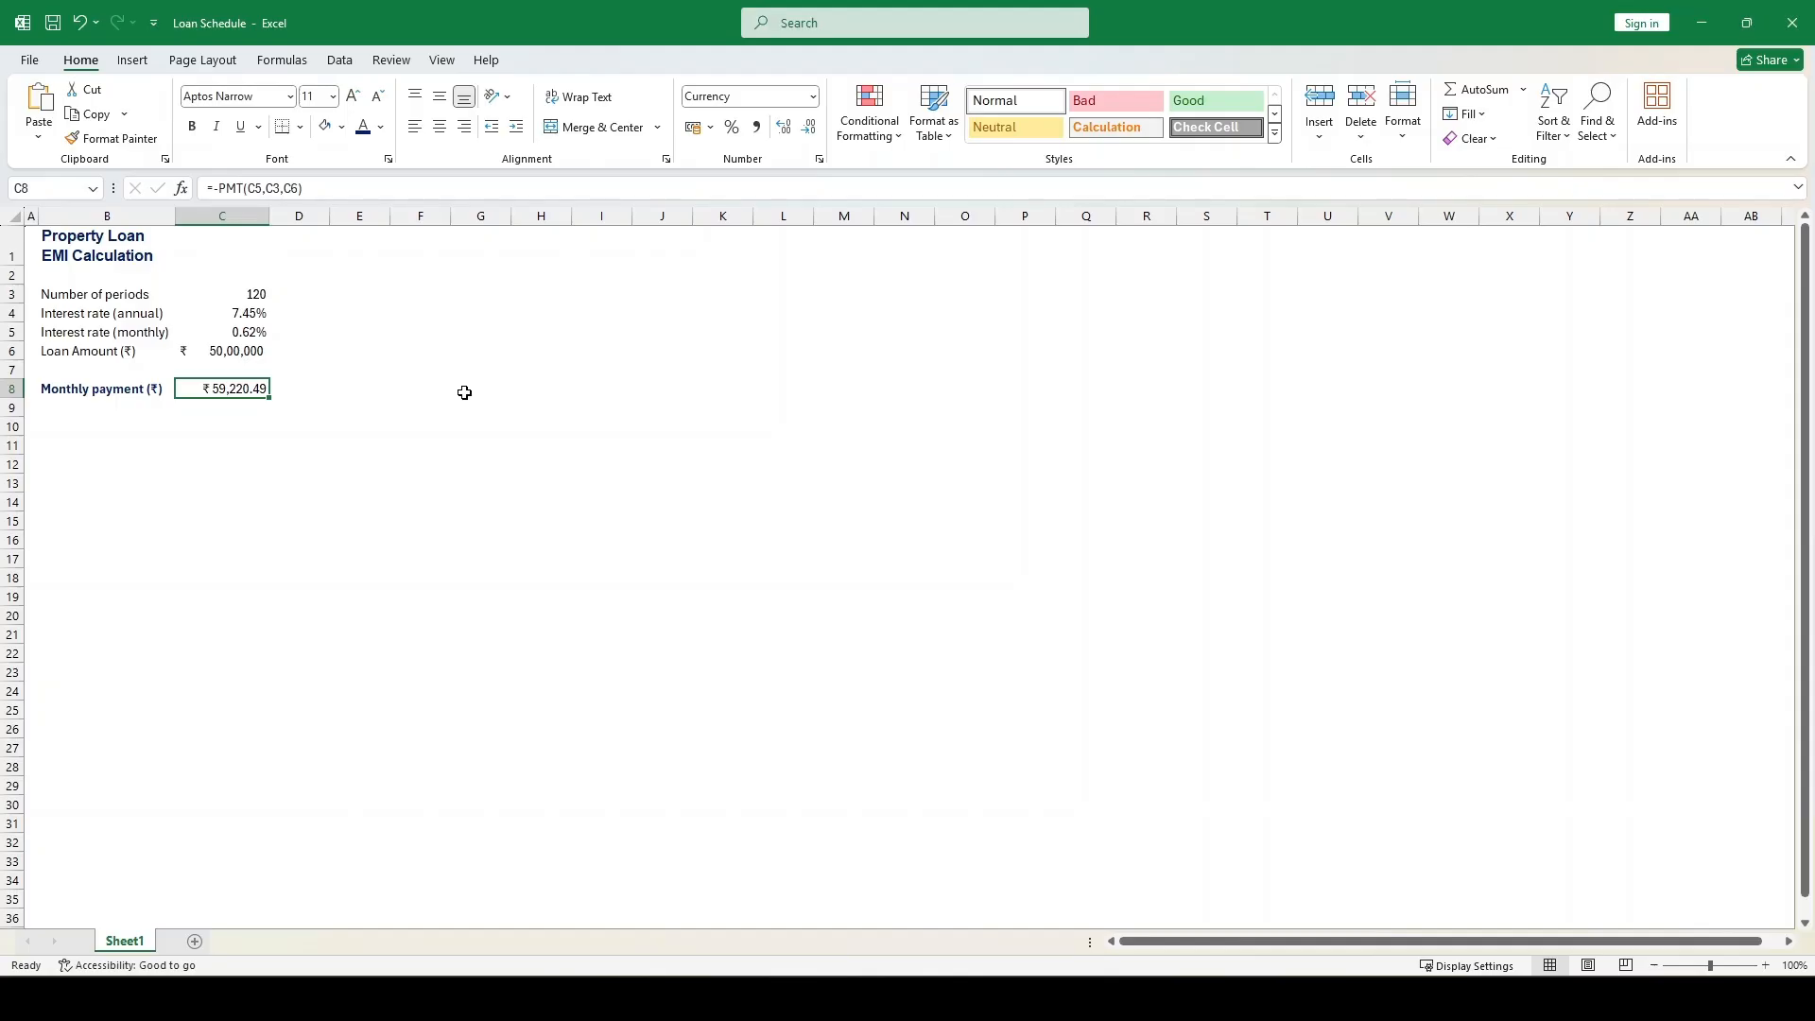
pyautogui.hotkey('ctrl', 'b')
# Enter the schedule headings Period, Payment, Interest, Principal and Residual Debt across C12 to G12
pyautogui.click(220, 462)
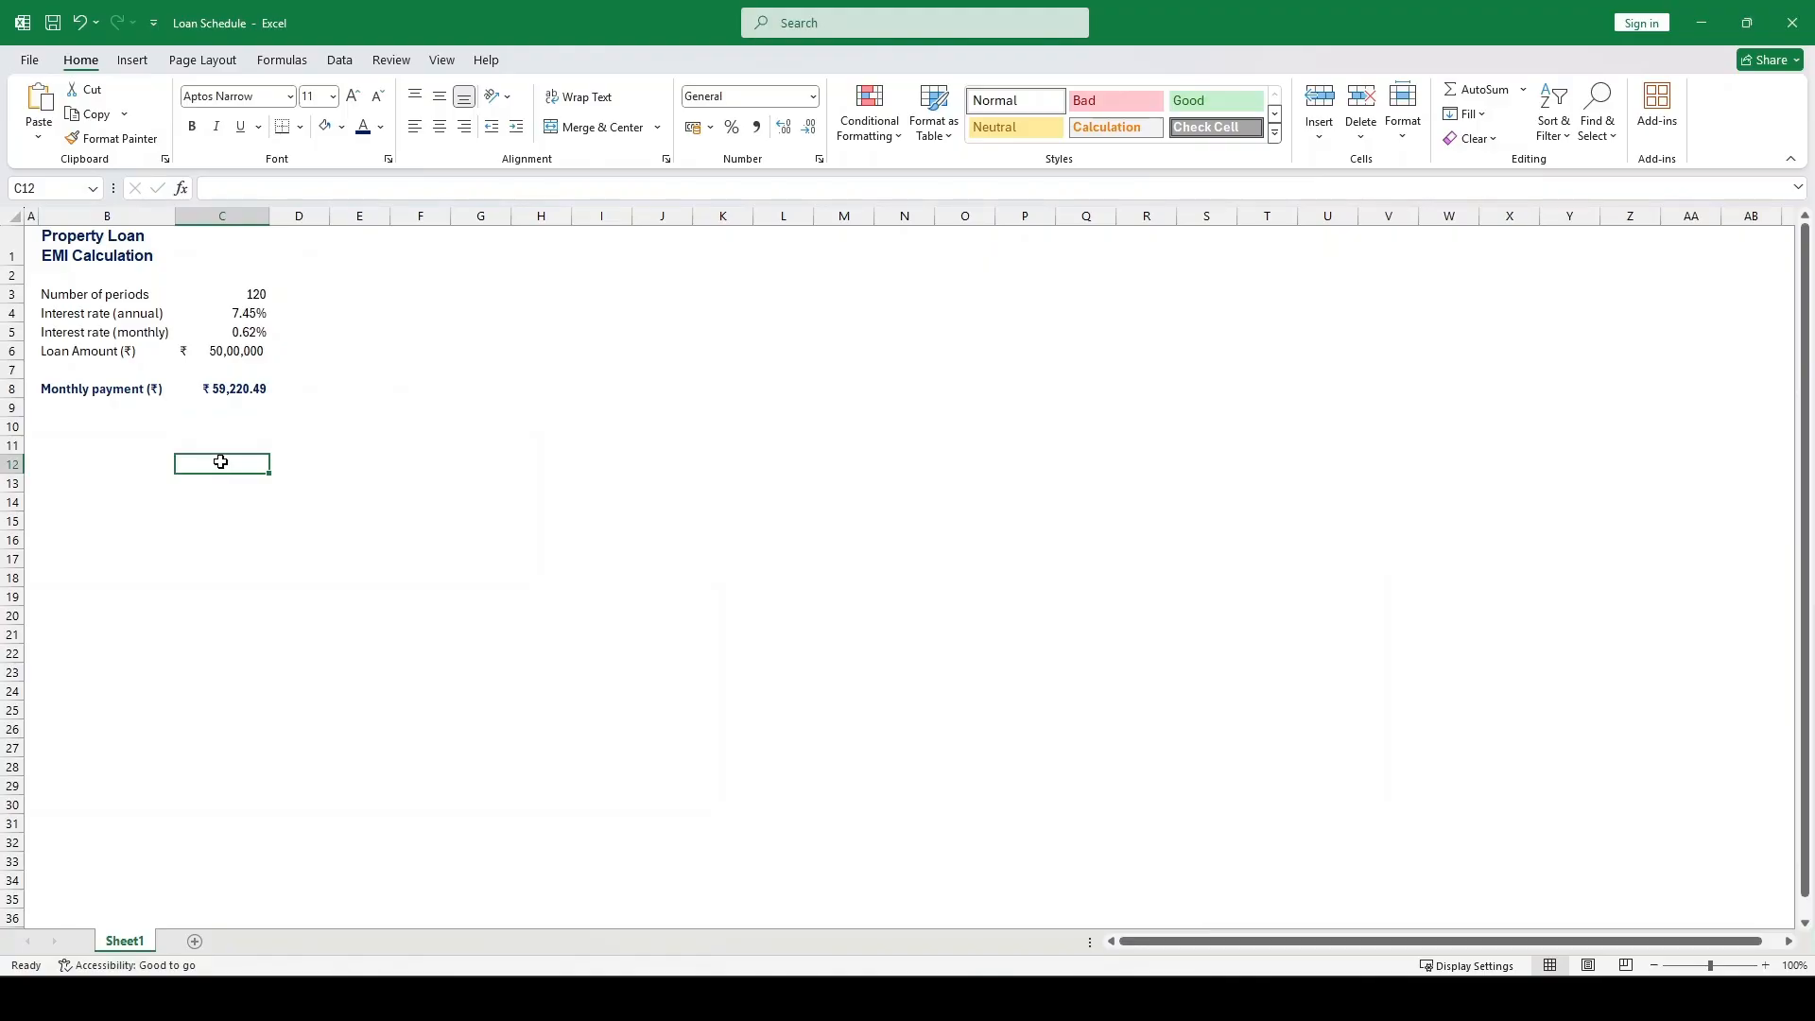
pyautogui.write('Period')
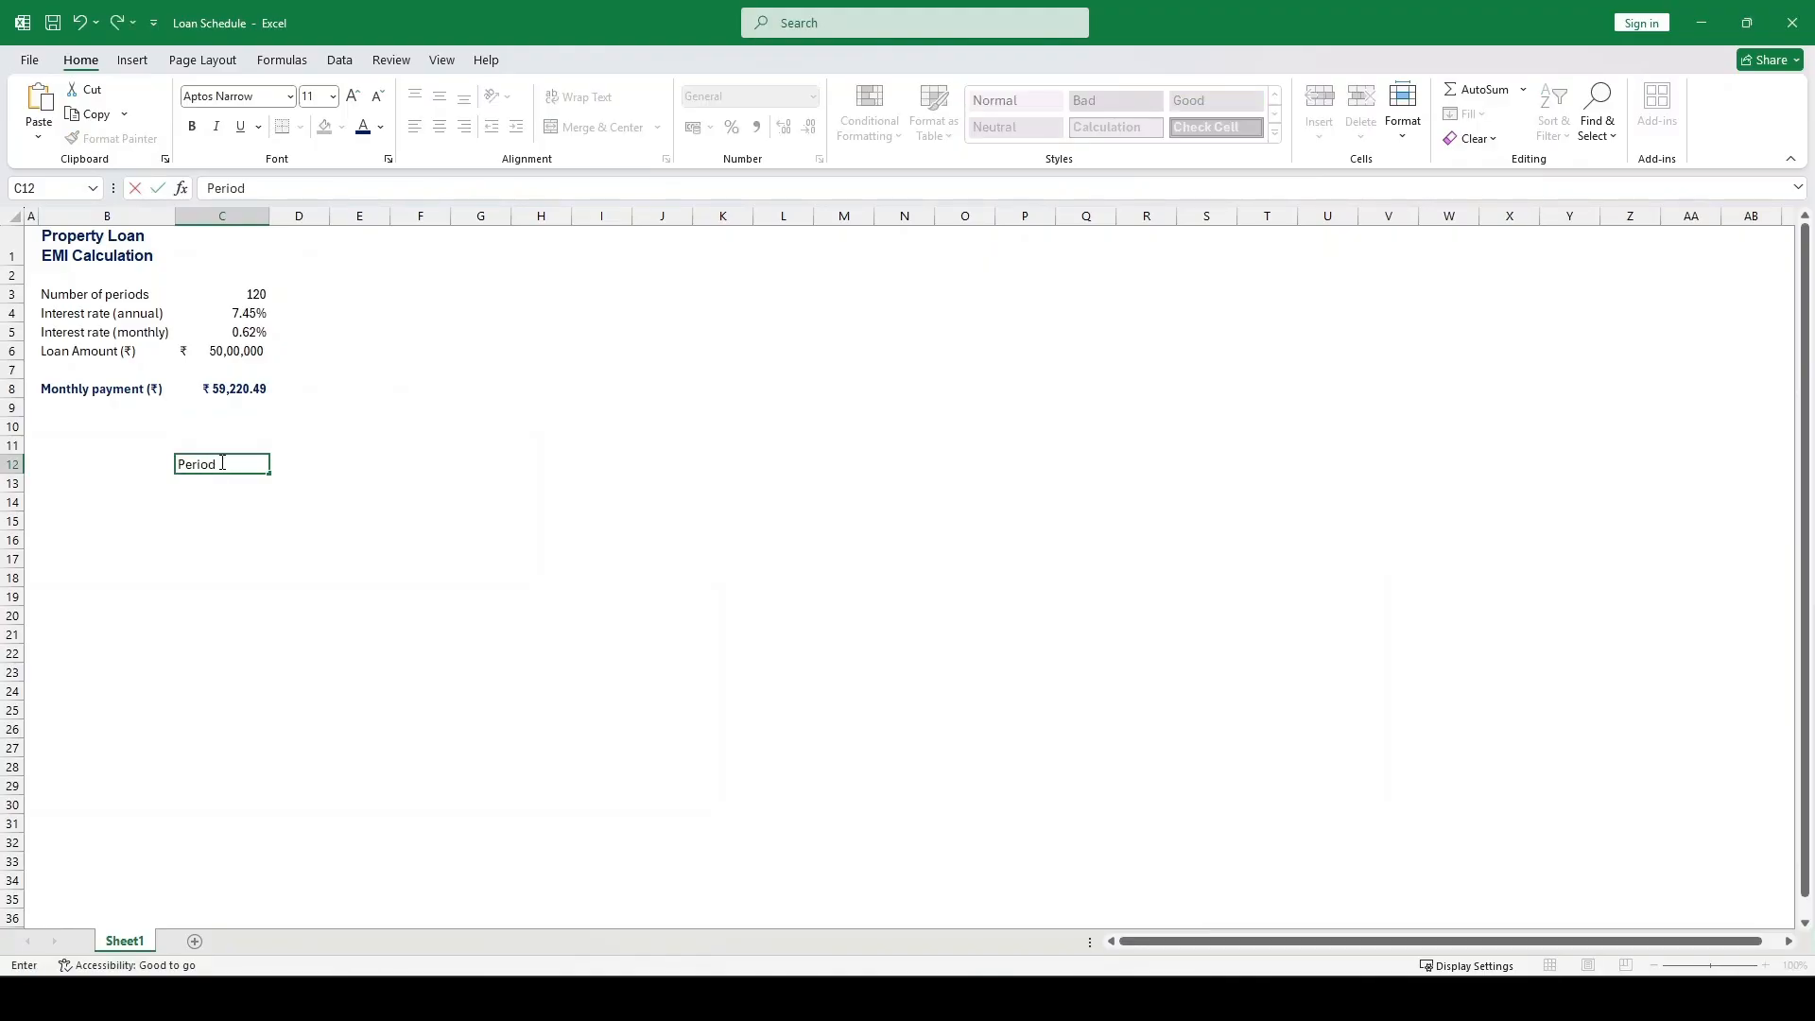
pyautogui.press('Tab')
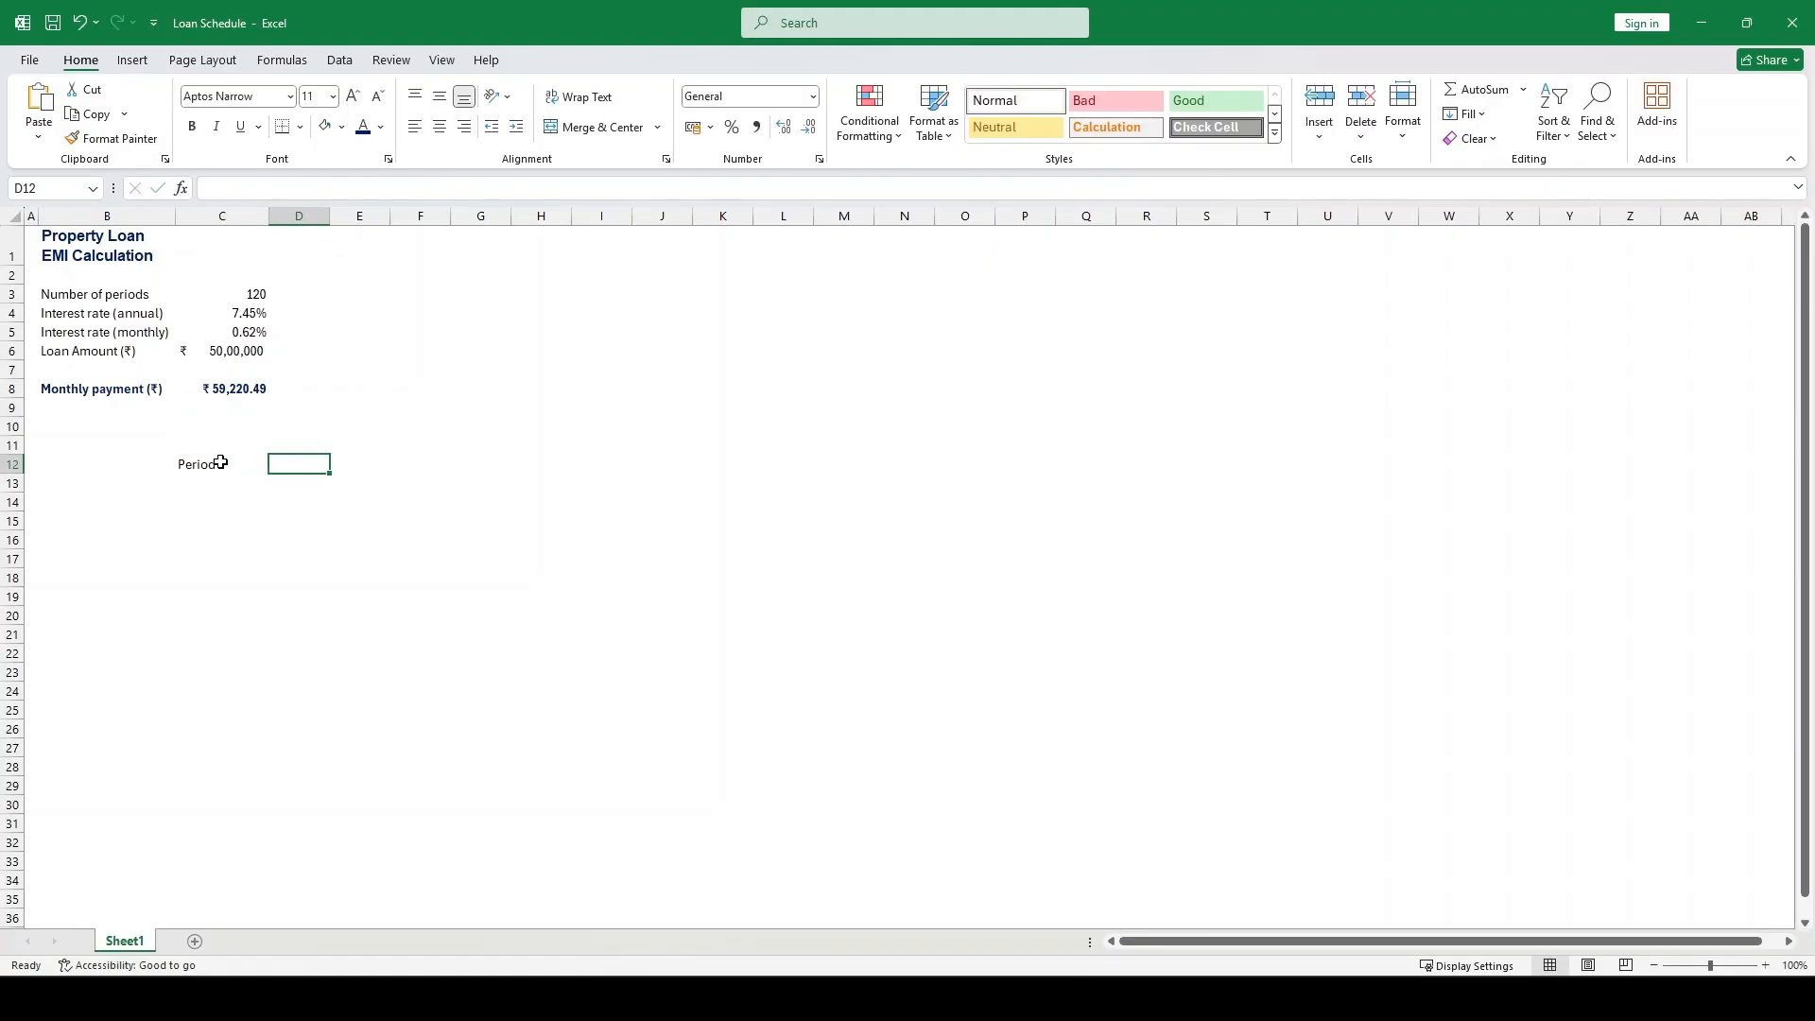
pyautogui.write('Payment')
pyautogui.press('Tab')
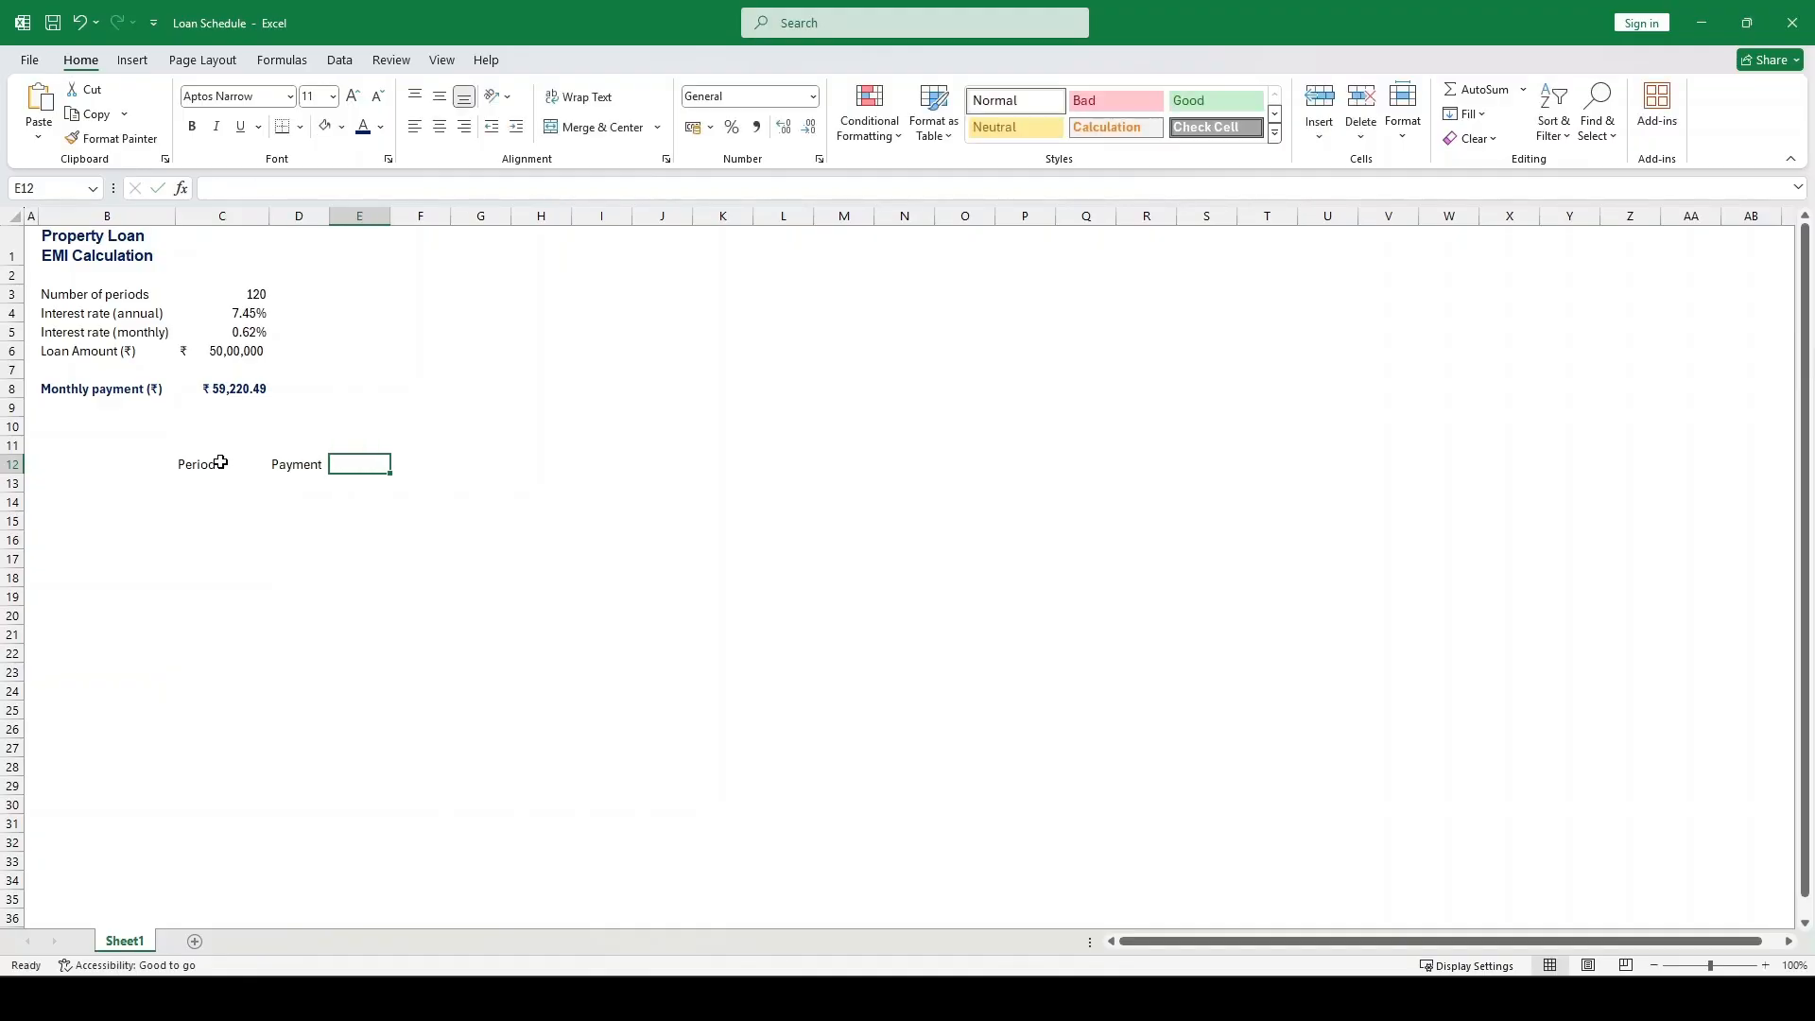
pyautogui.write('Interest')
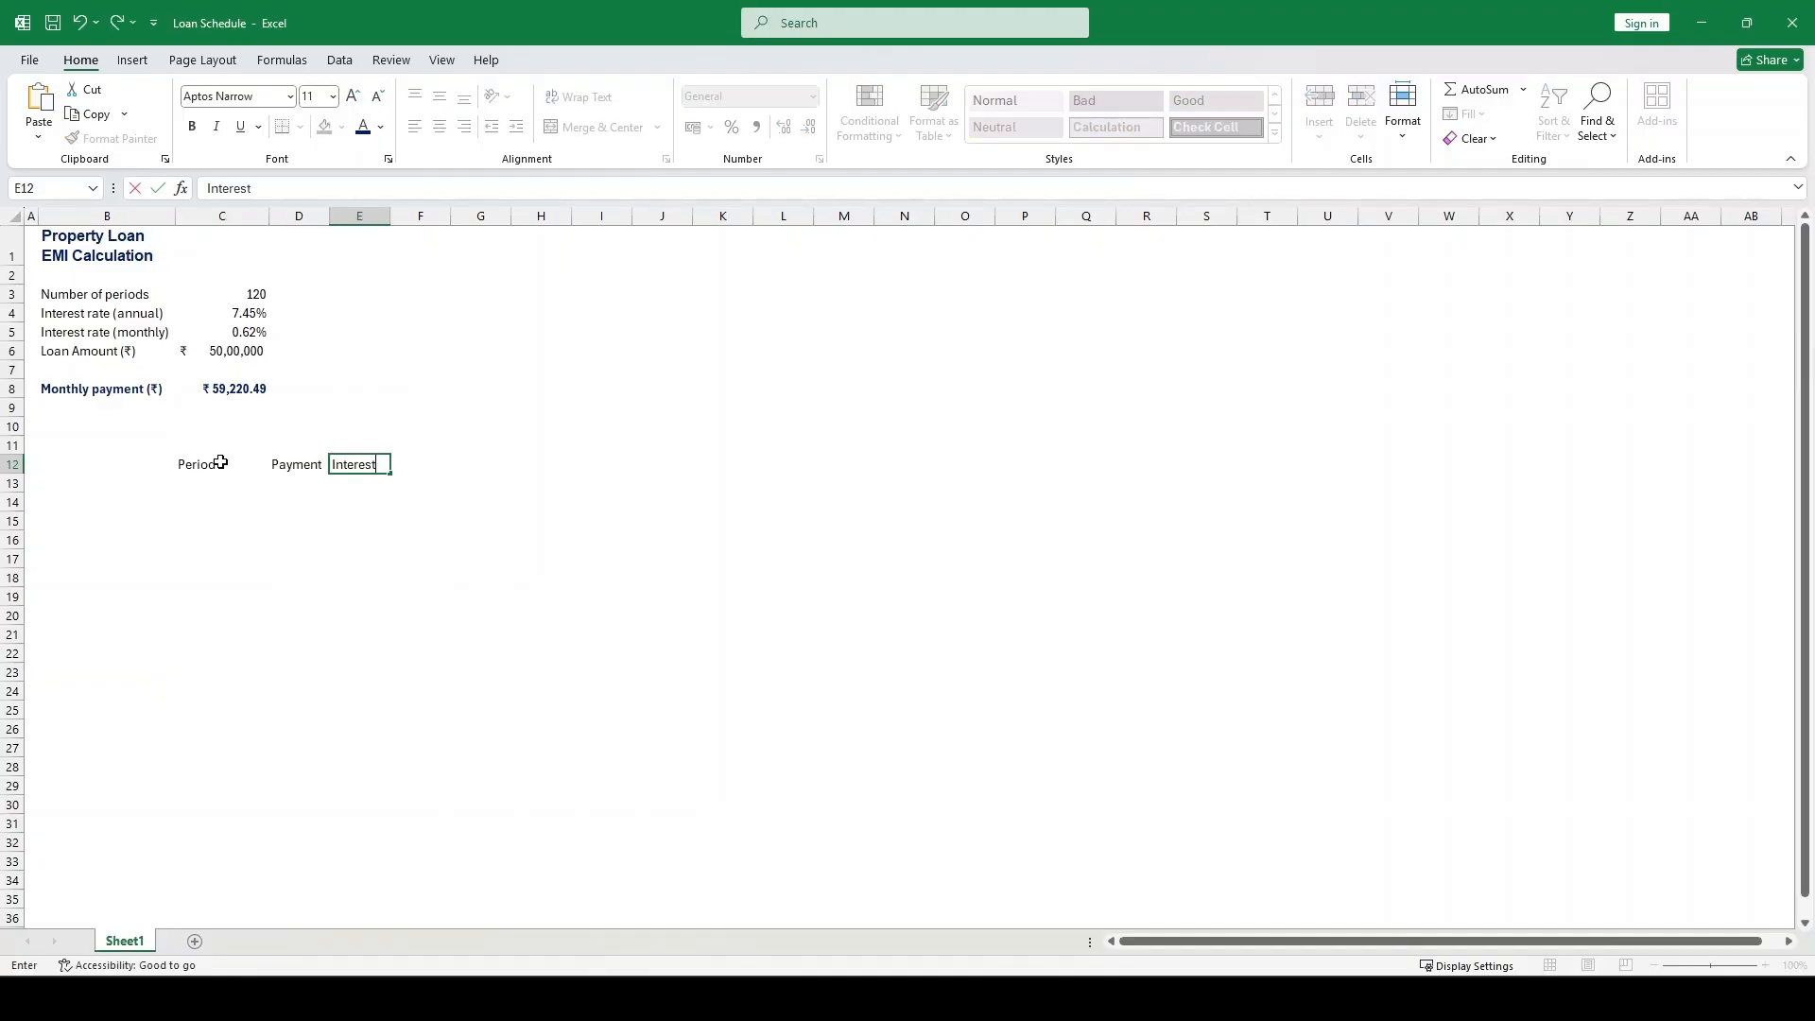
pyautogui.press('Tab')
pyautogui.write('Pri')
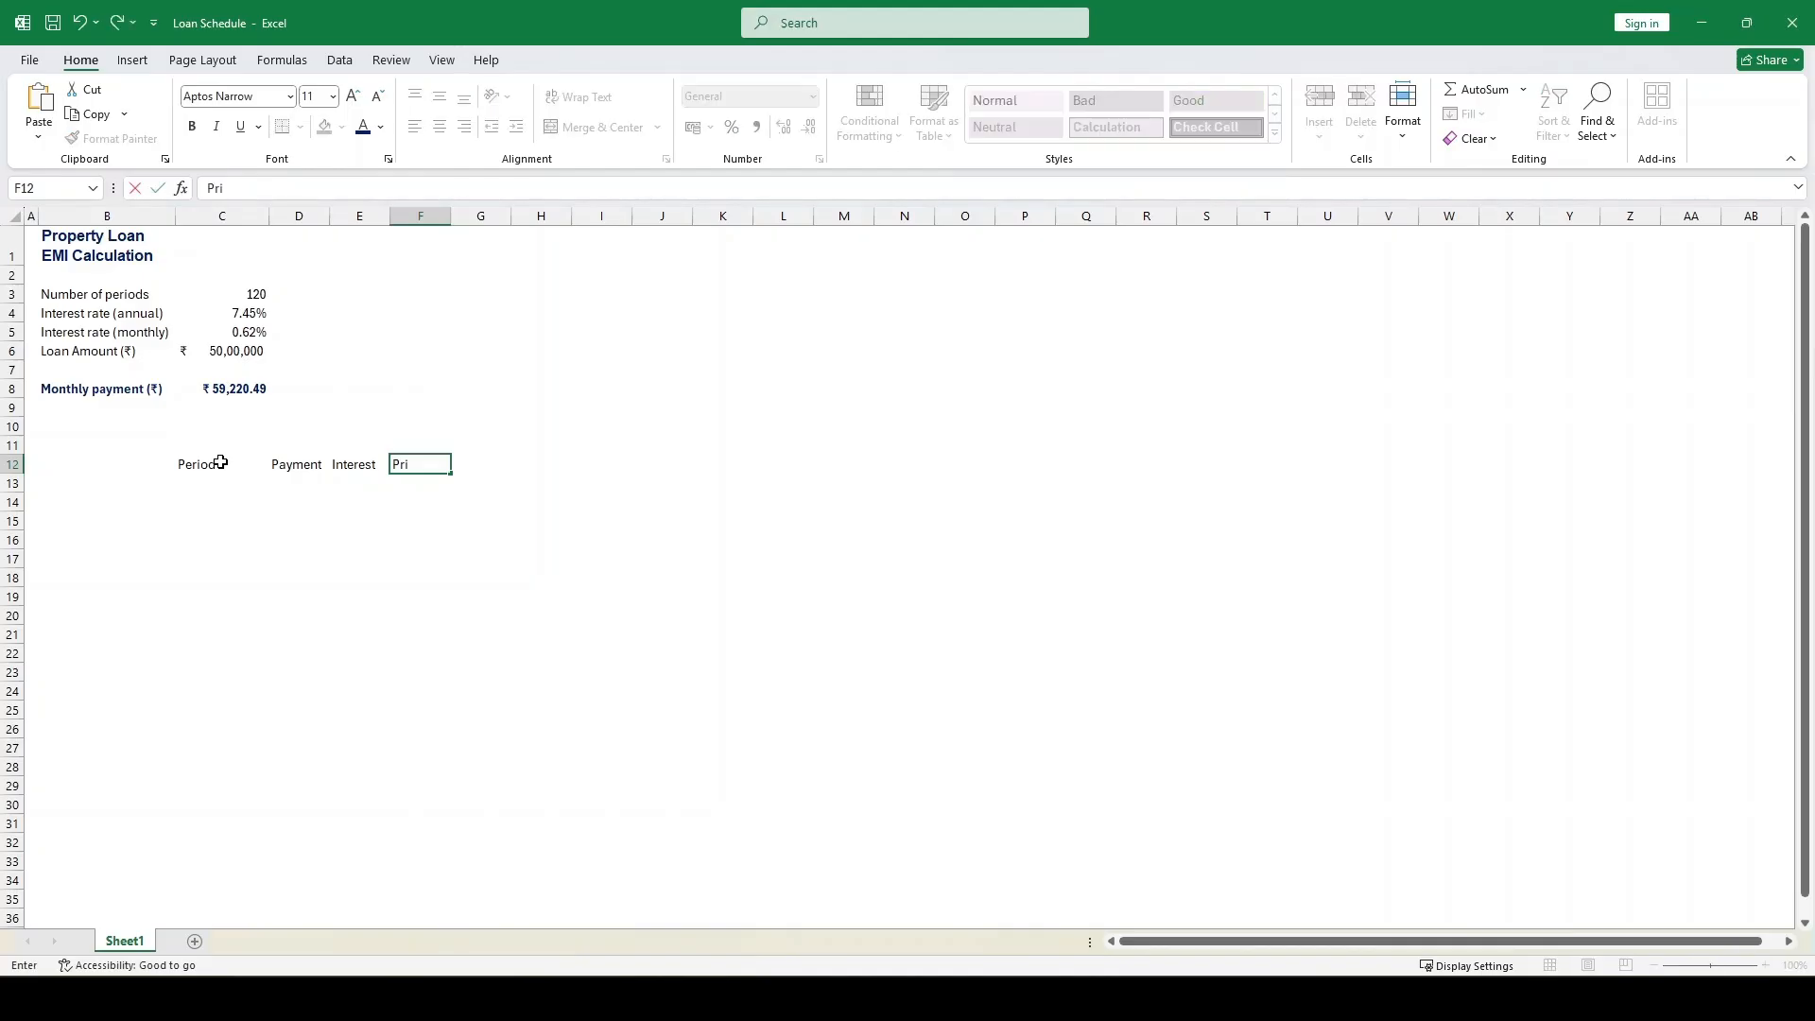
pyautogui.write('ncipal')
pyautogui.press('Tab')
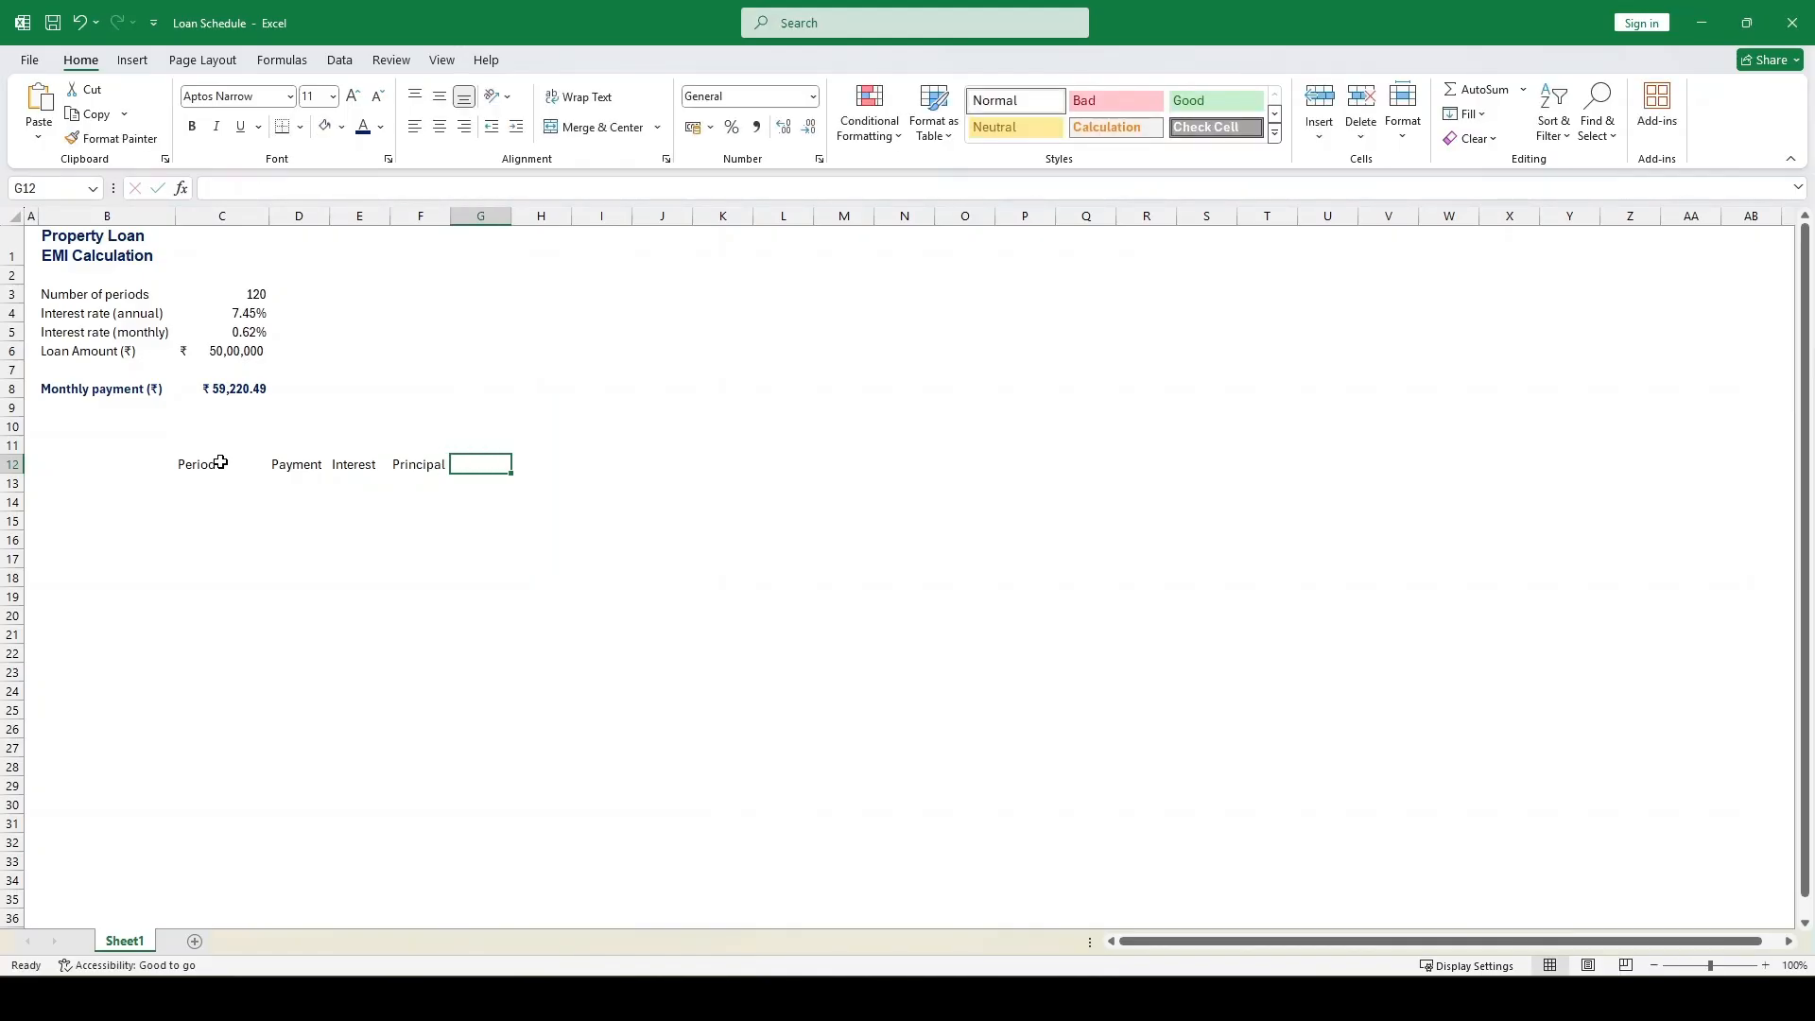
pyautogui.write('Residual D')
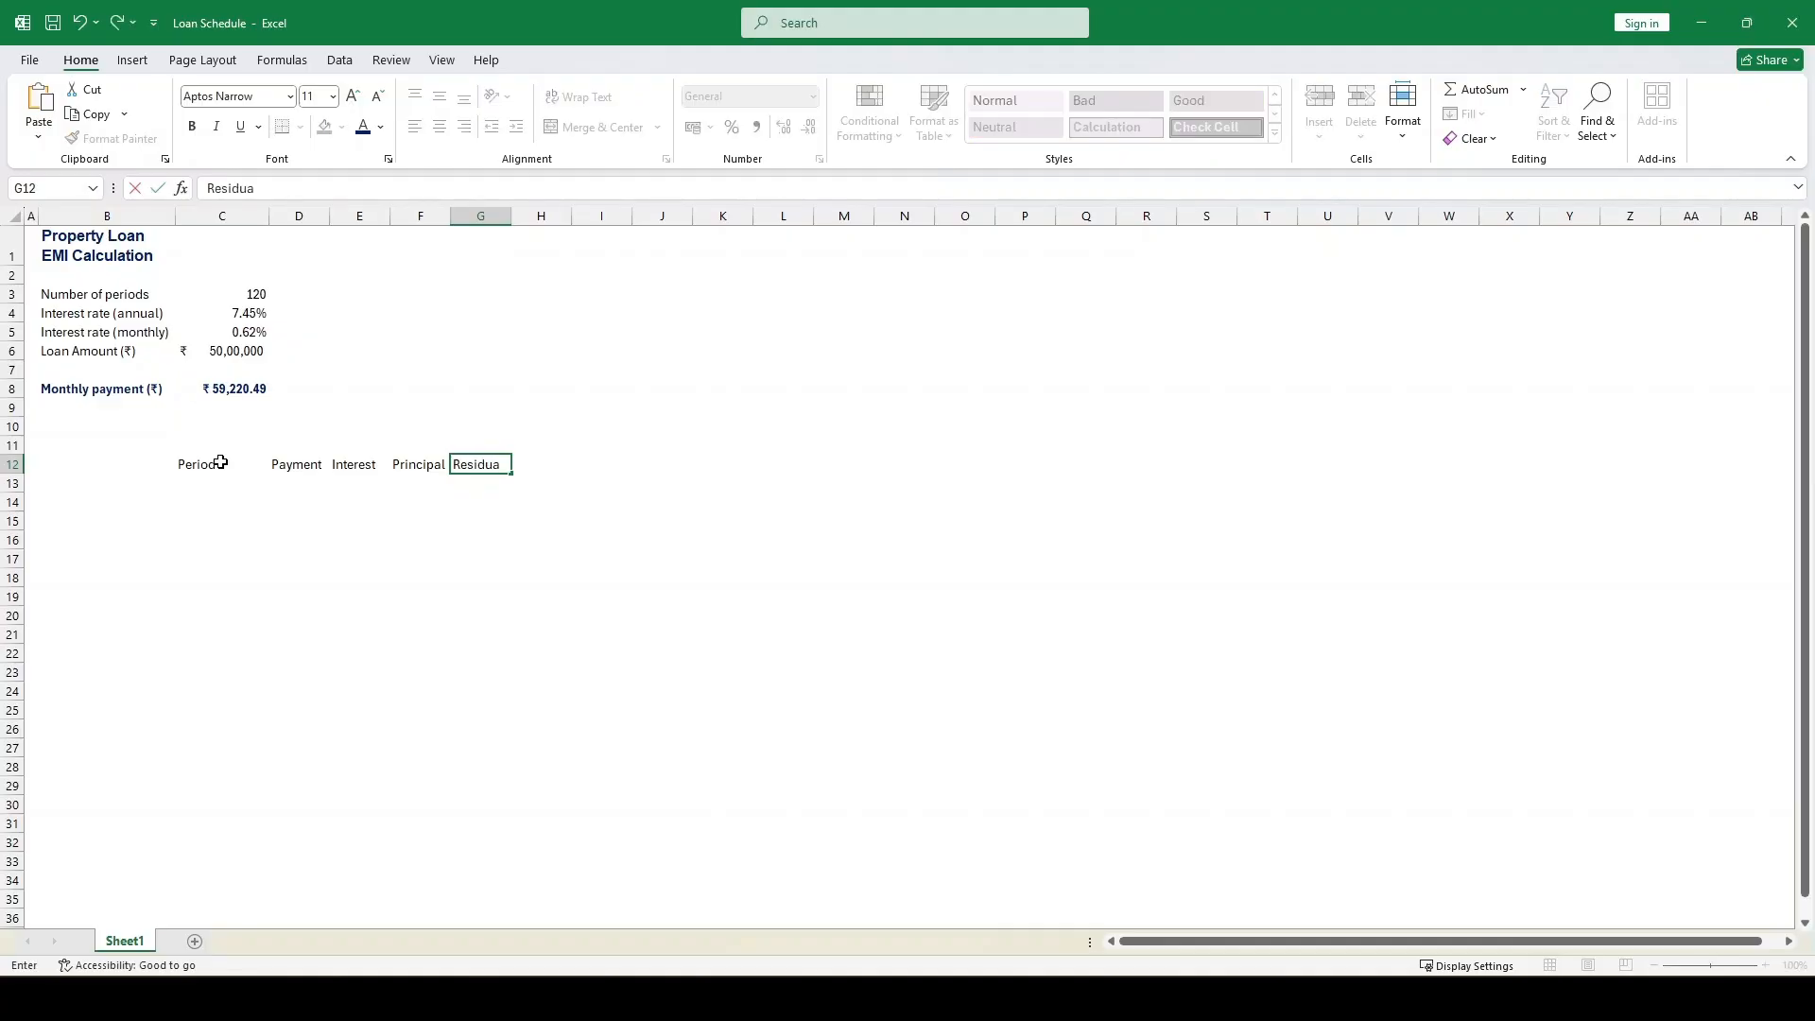
pyautogui.write('ebt')
pyautogui.press('Return')
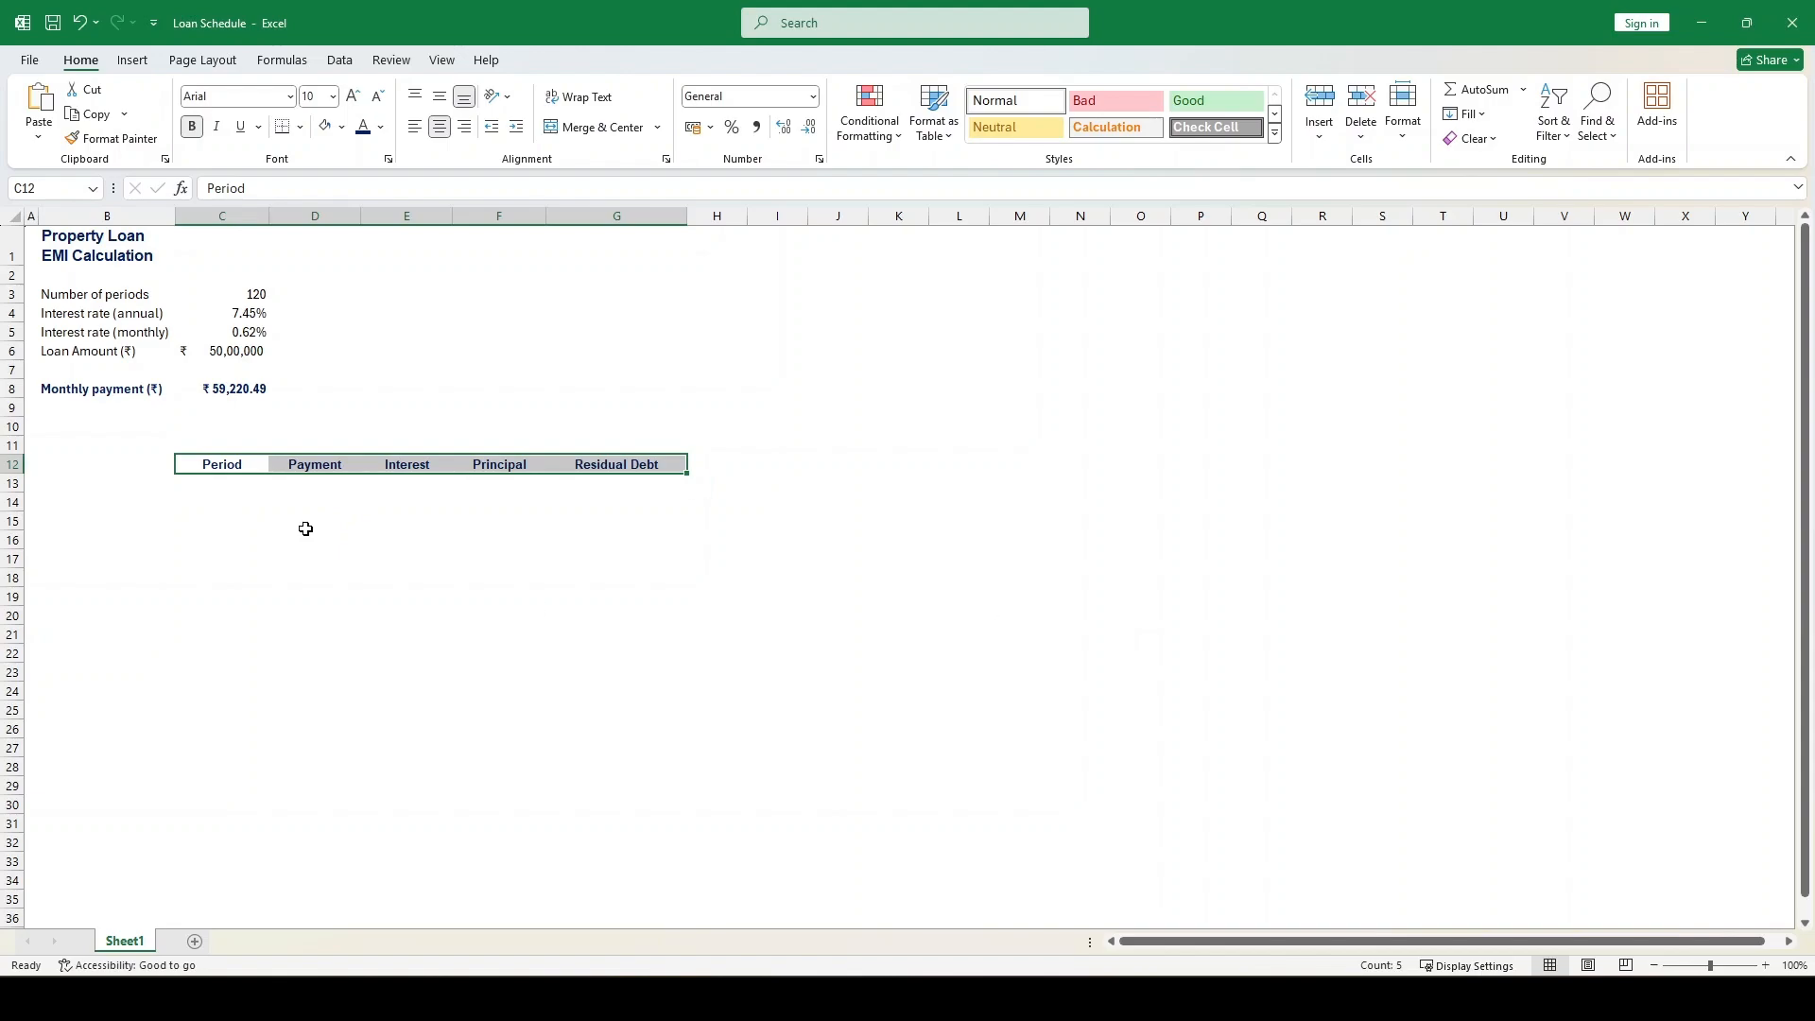
# Enter the period numbers 1, 2, 3 and 4 down the Period column from C13 to C16
pyautogui.click(219, 487)
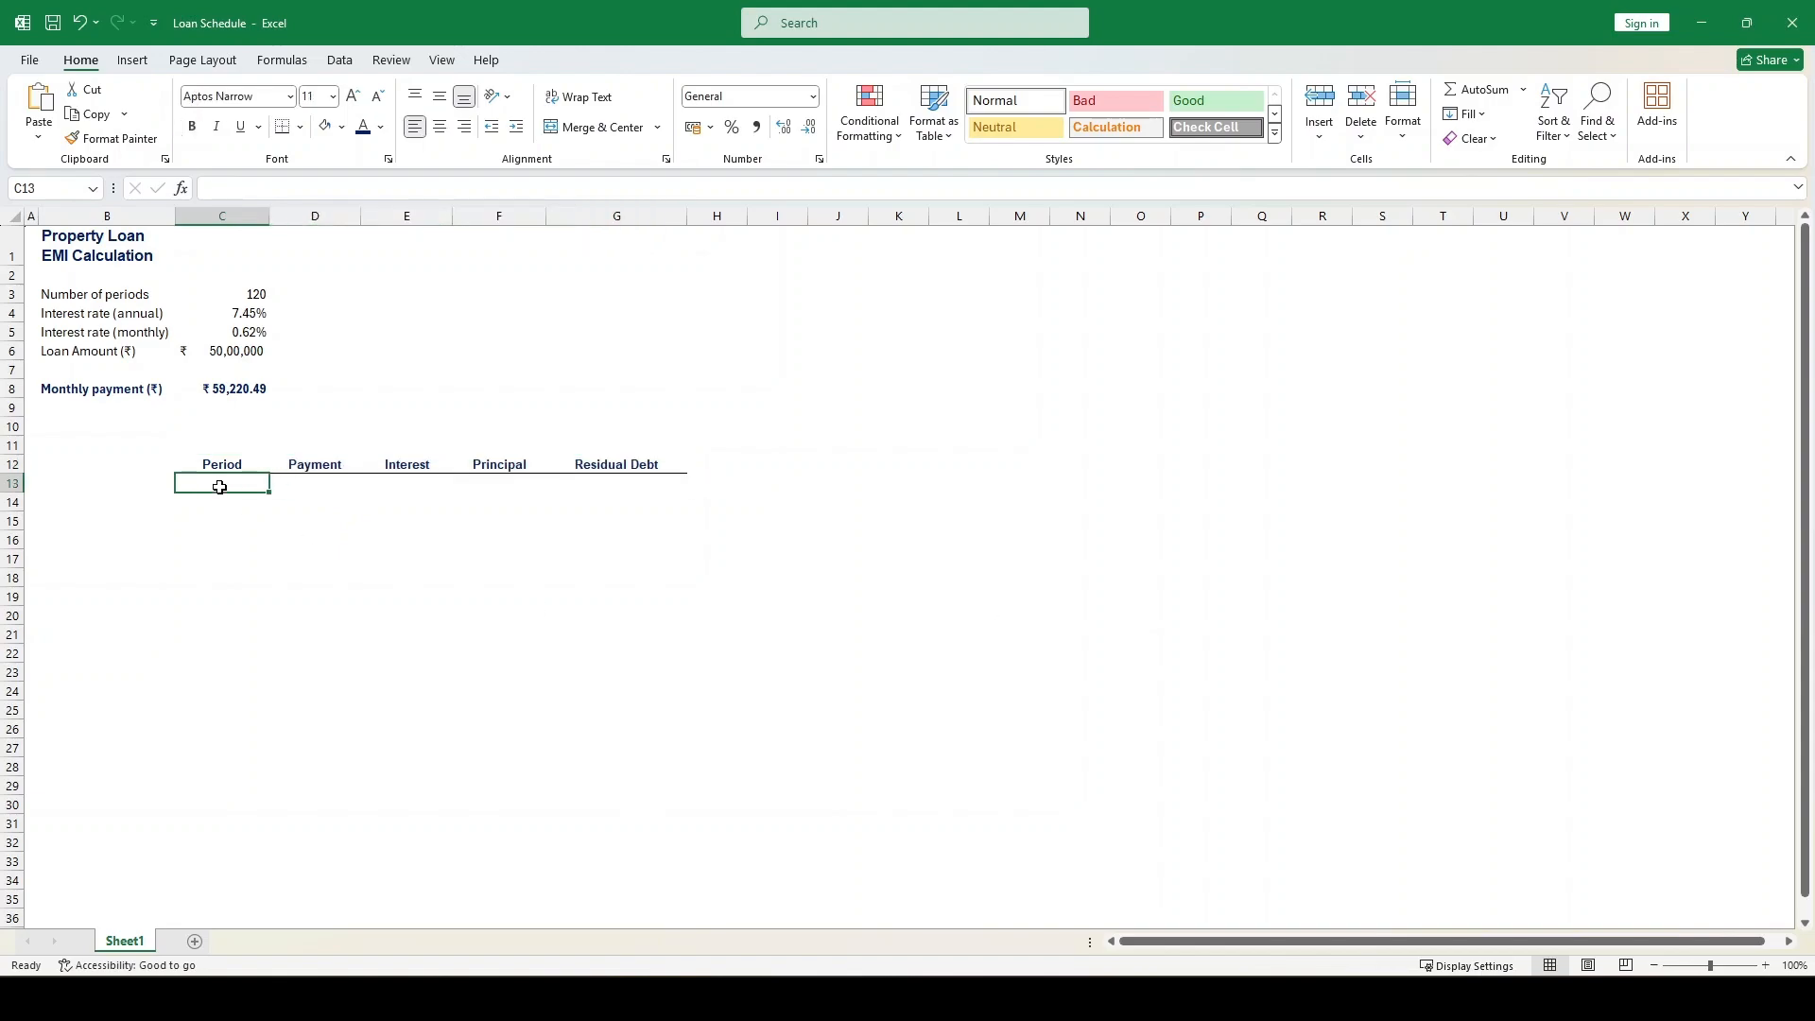
pyautogui.write('1')
pyautogui.press('Return')
pyautogui.write('2')
pyautogui.press('Return')
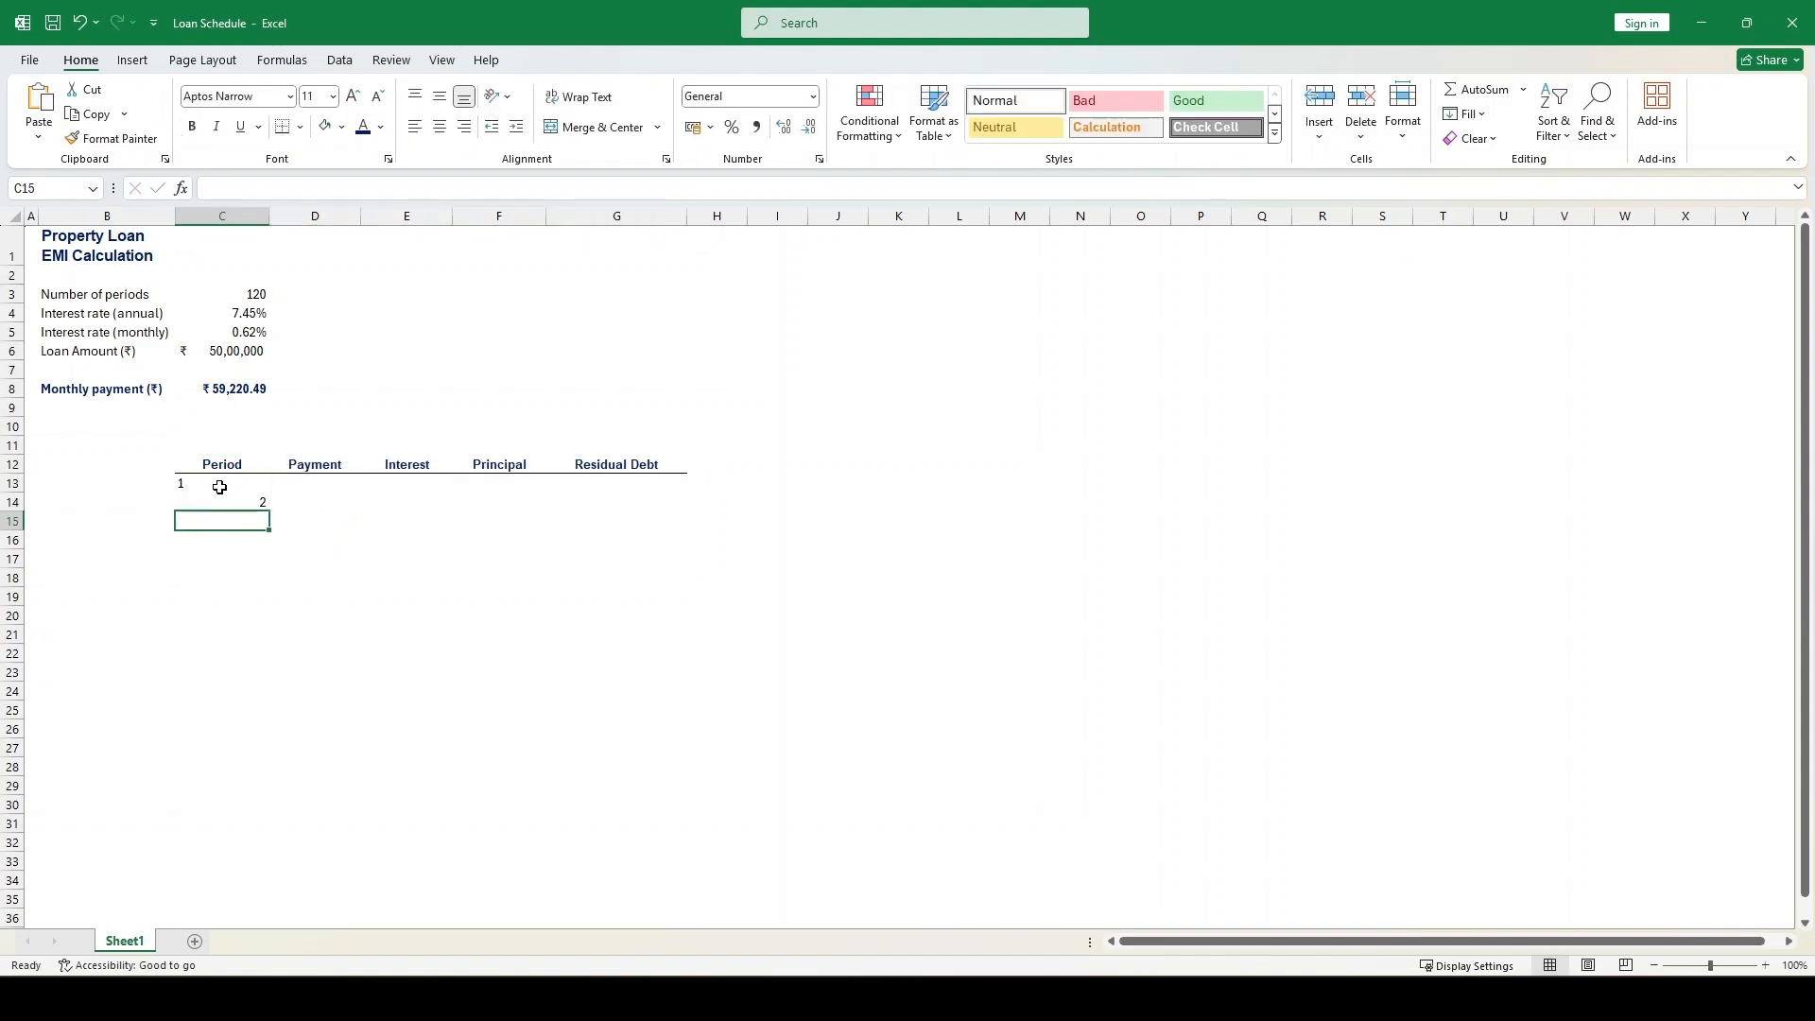
pyautogui.write('3')
pyautogui.press('Return')
pyautogui.write('4')
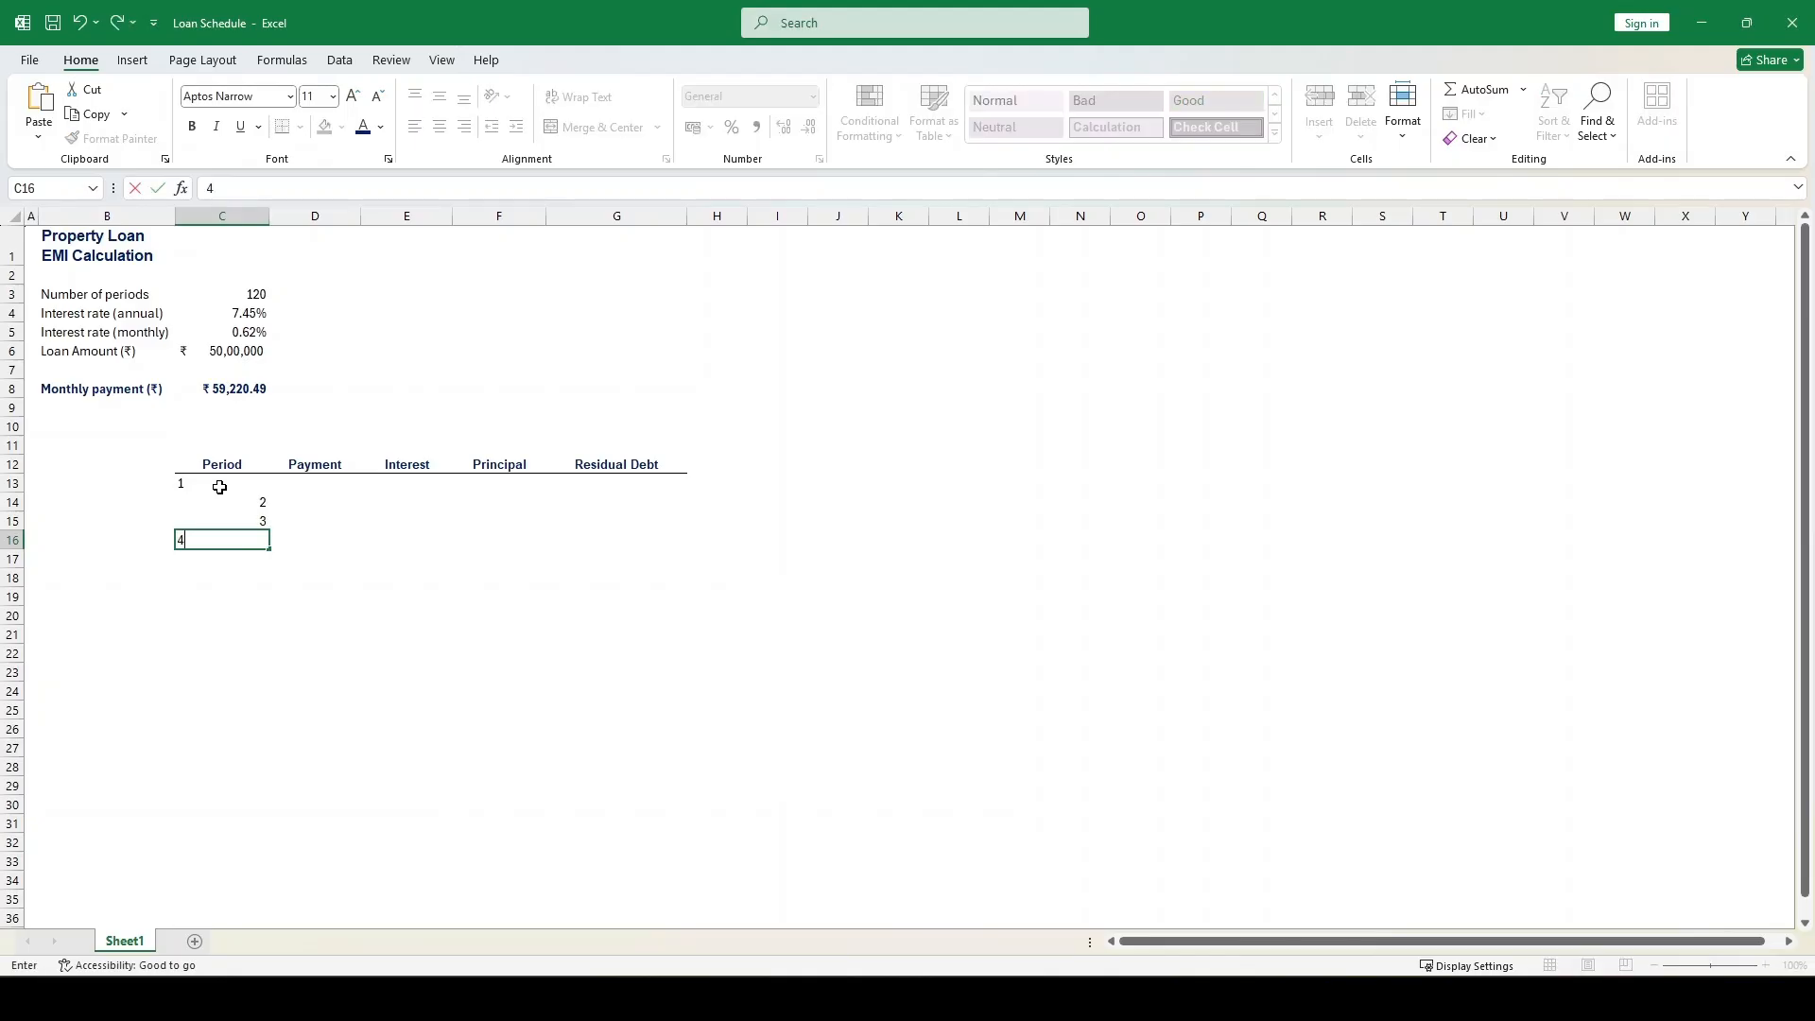
pyautogui.press('Return')
# Extend the period numbers down to 120 in C132 and toggle left alignment for these cells
pyautogui.moveTo(207, 485); pyautogui.dragTo(260, 358)
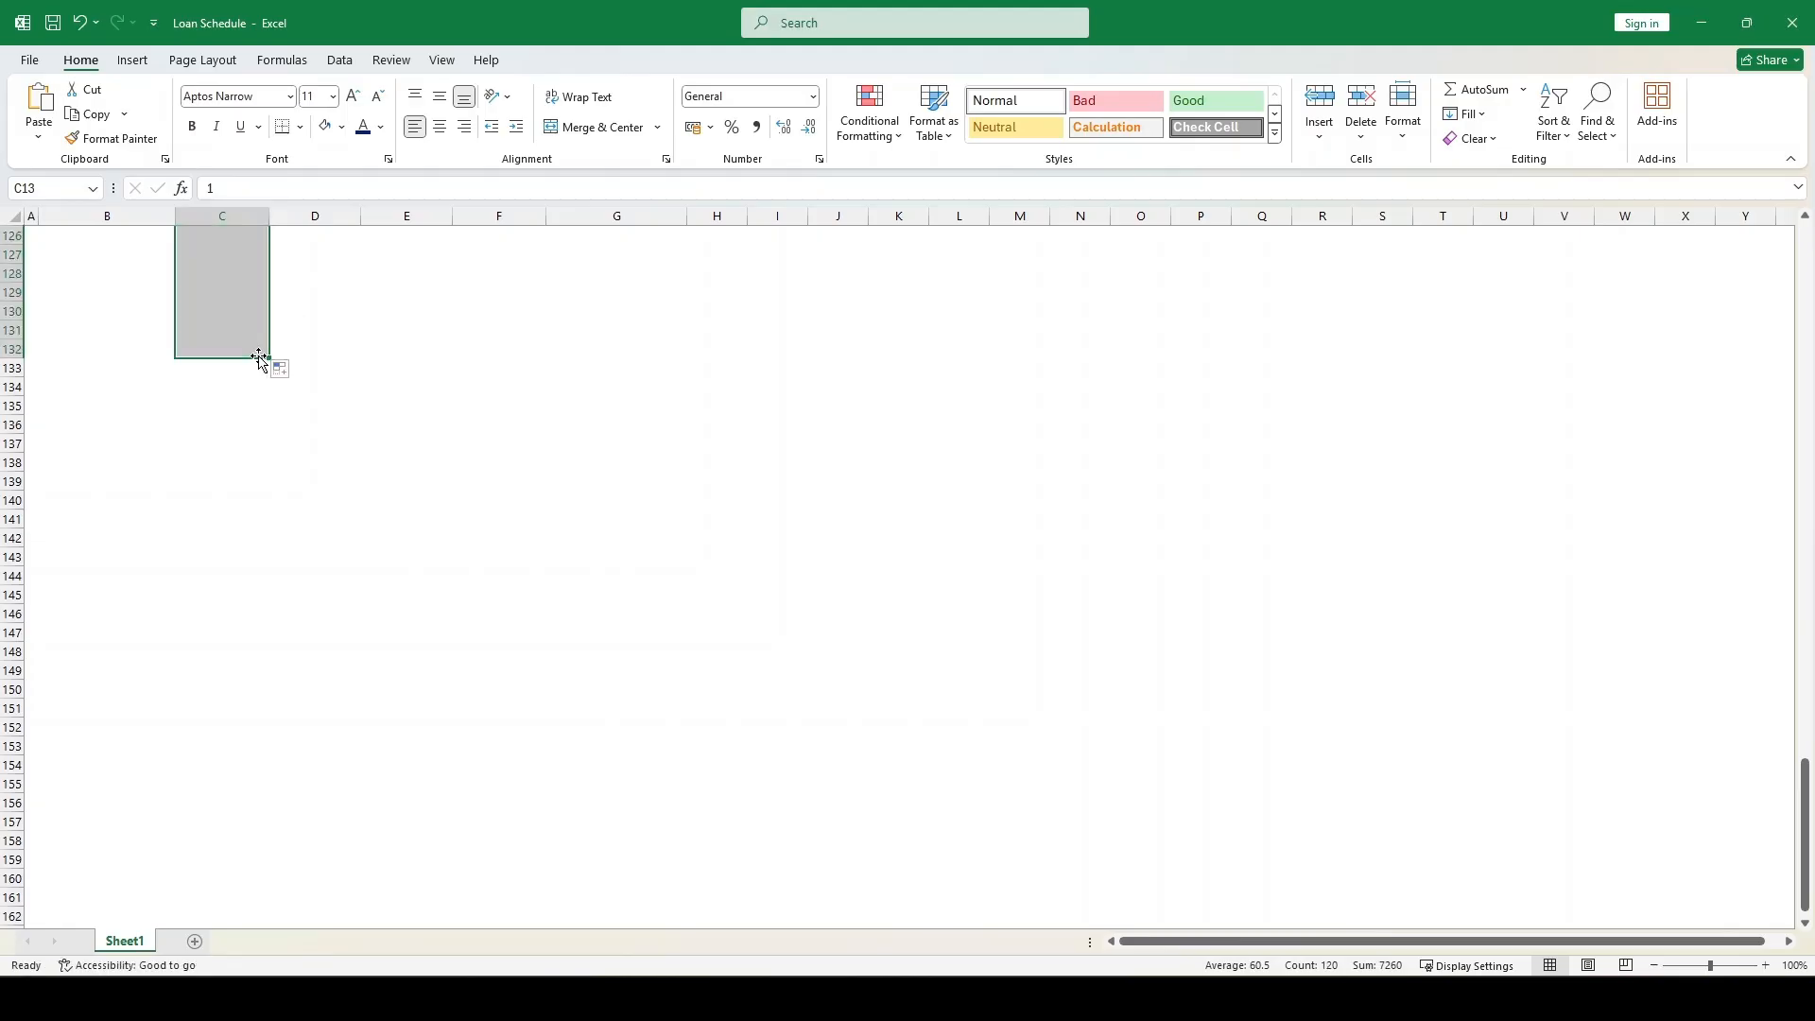
pyautogui.click(415, 127)
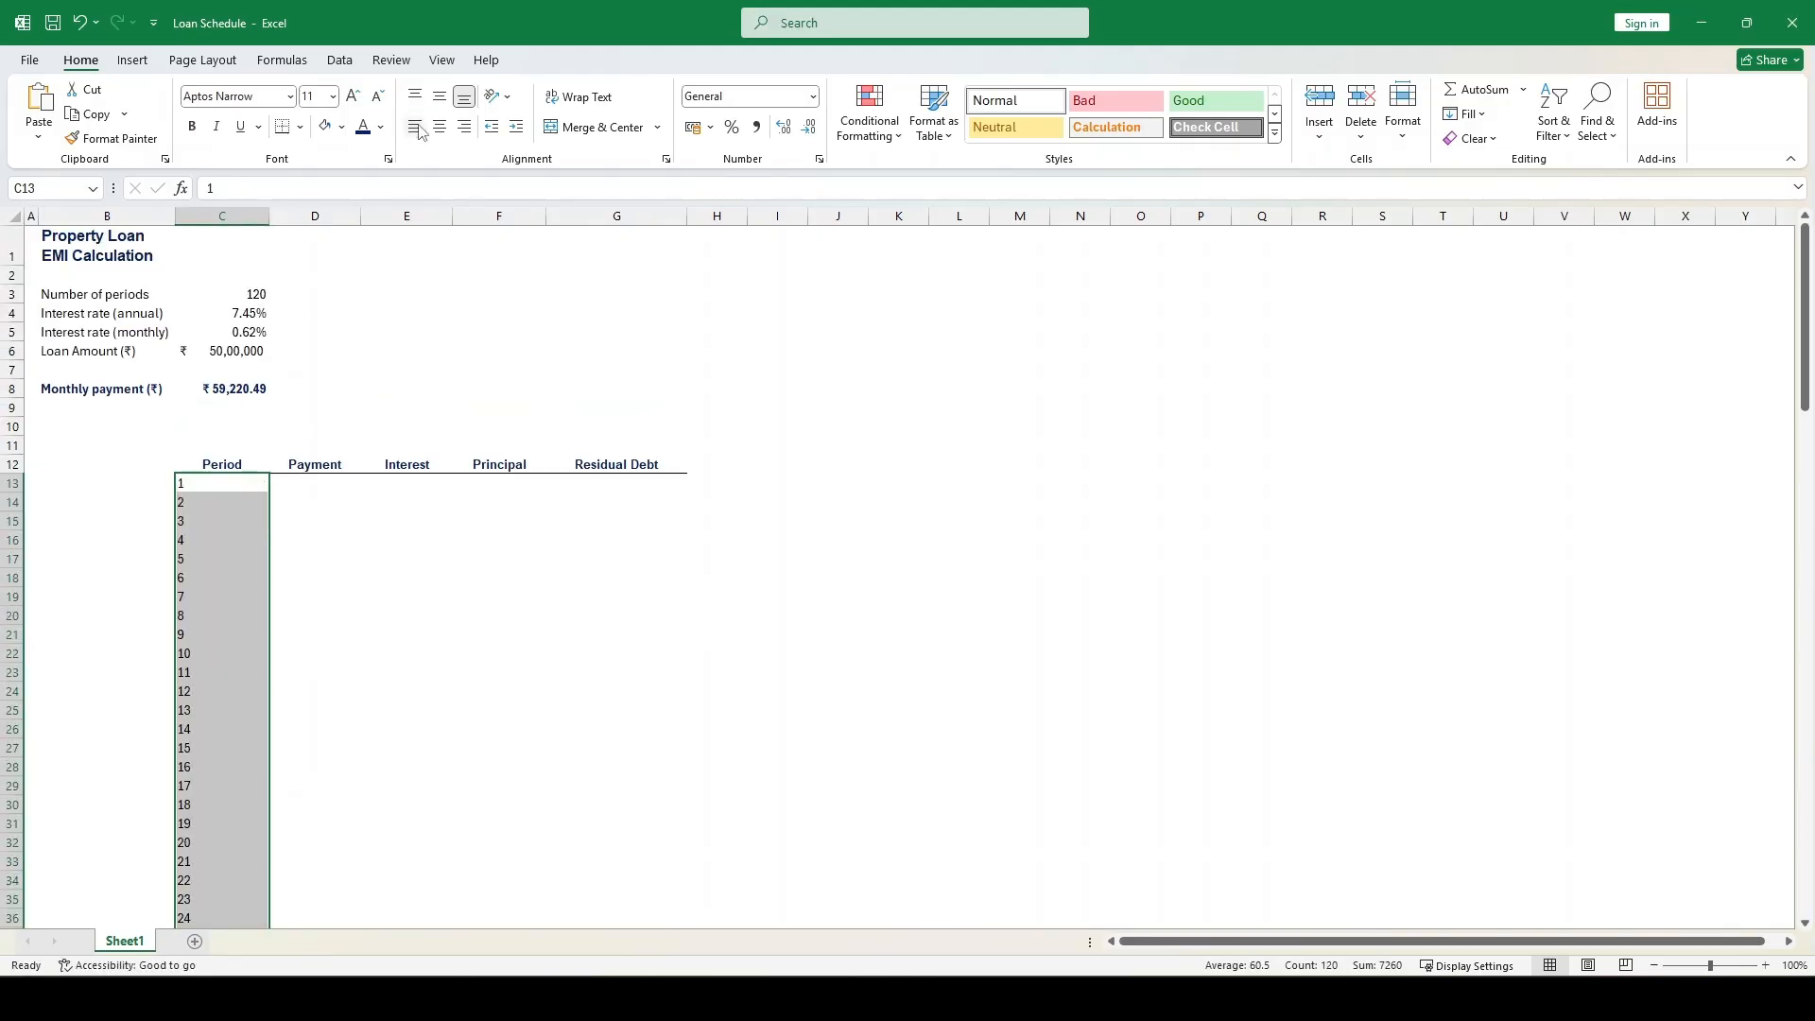
# Link the first Payment cell D13 to the monthly payment with the absolute reference =$C$8
pyautogui.press('Right')
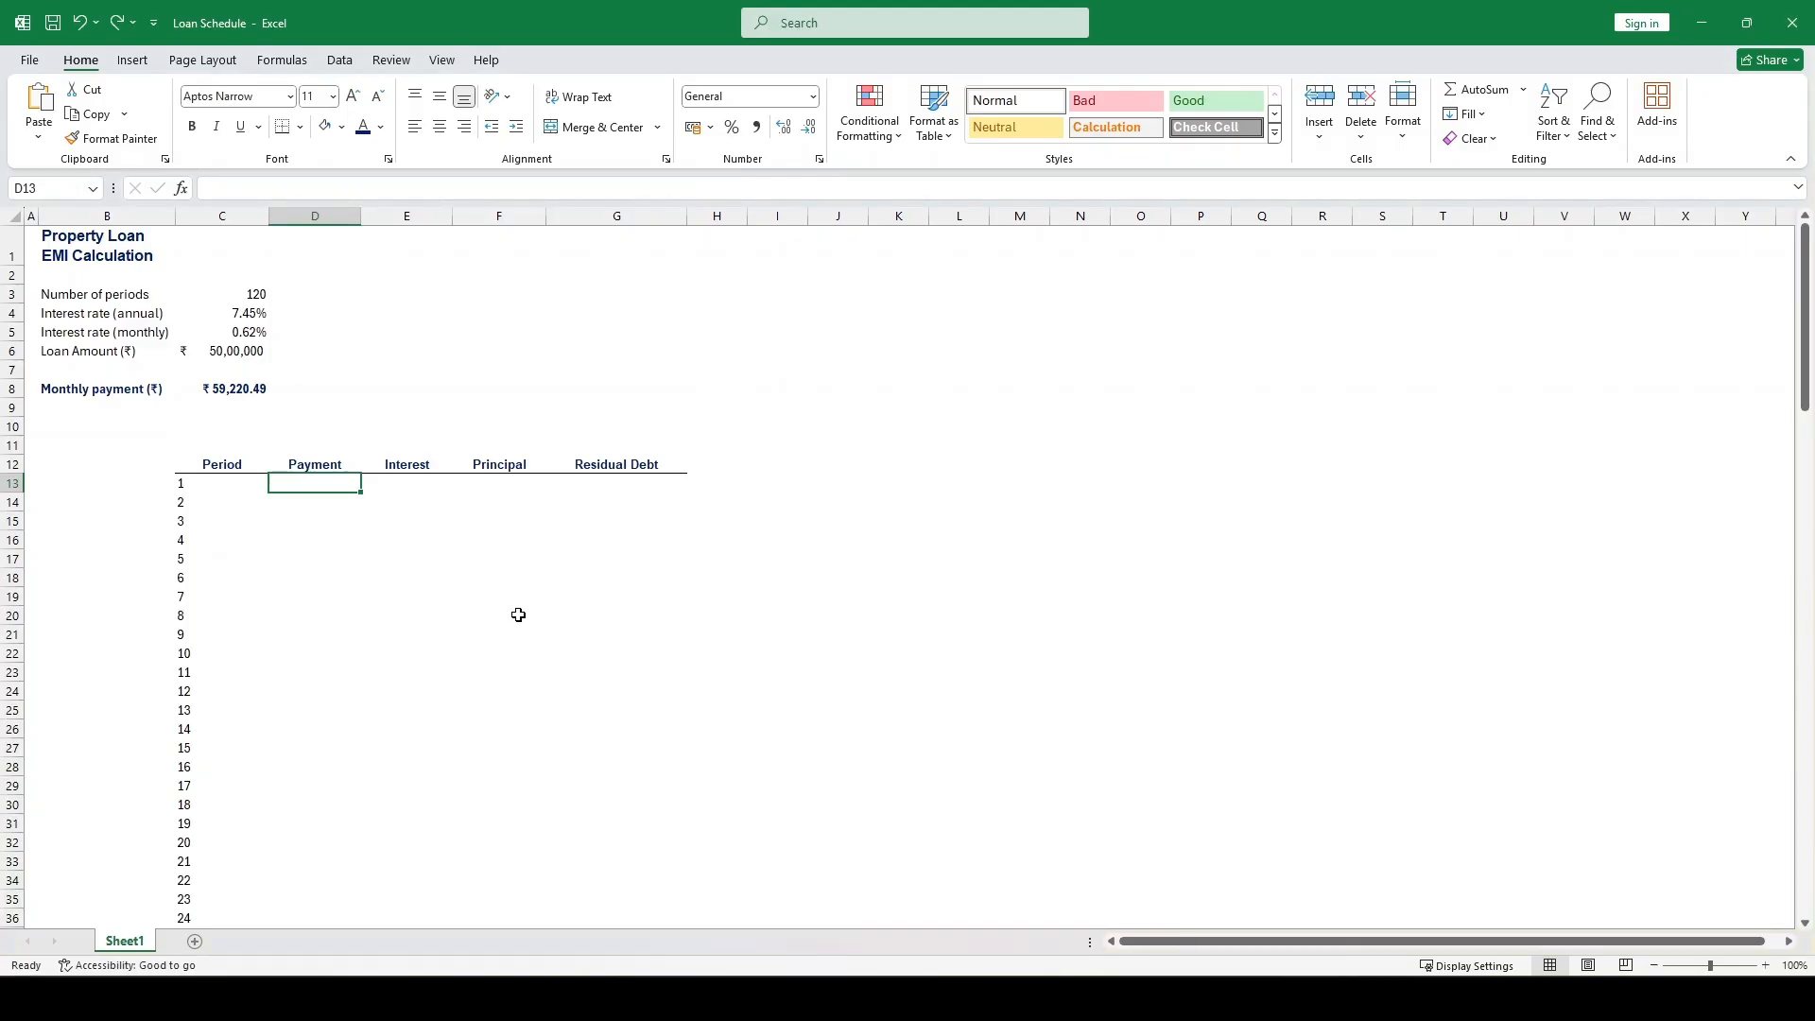
pyautogui.write('=')
pyautogui.press('Up')
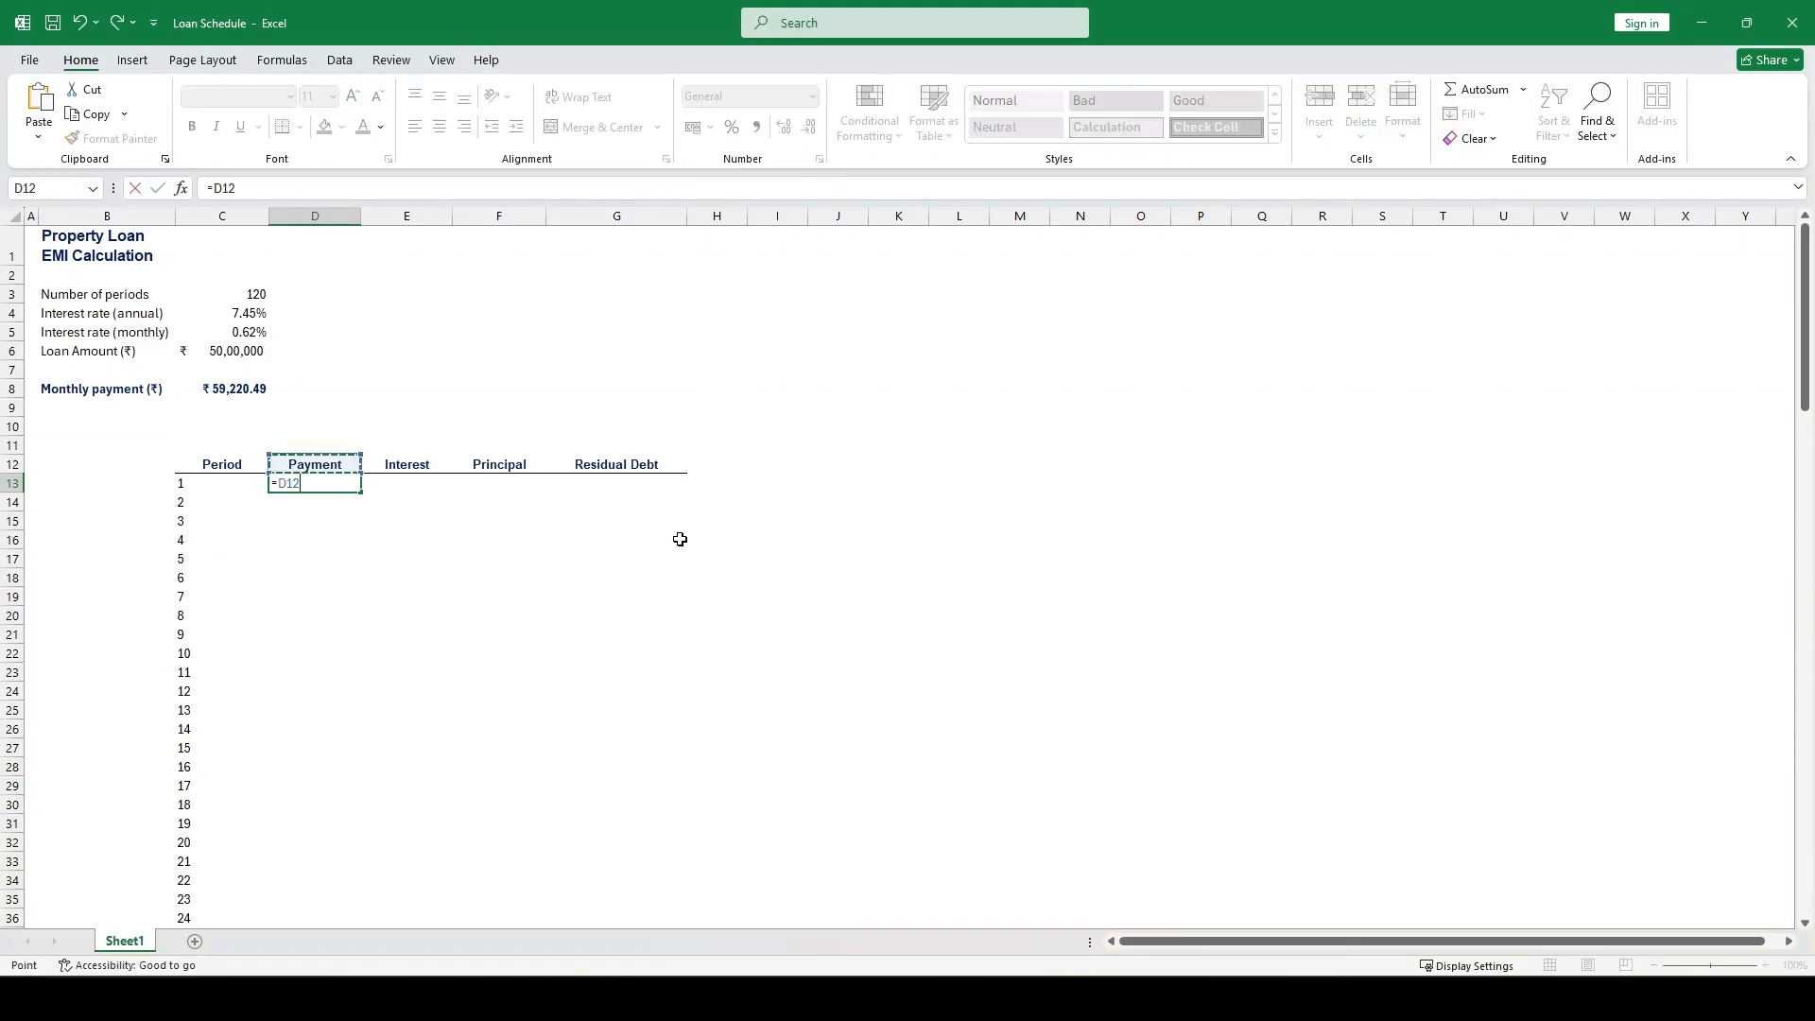
pyautogui.press('Up')
pyautogui.press('Up')
pyautogui.press('Up')
pyautogui.press('Up')
pyautogui.press('Left')
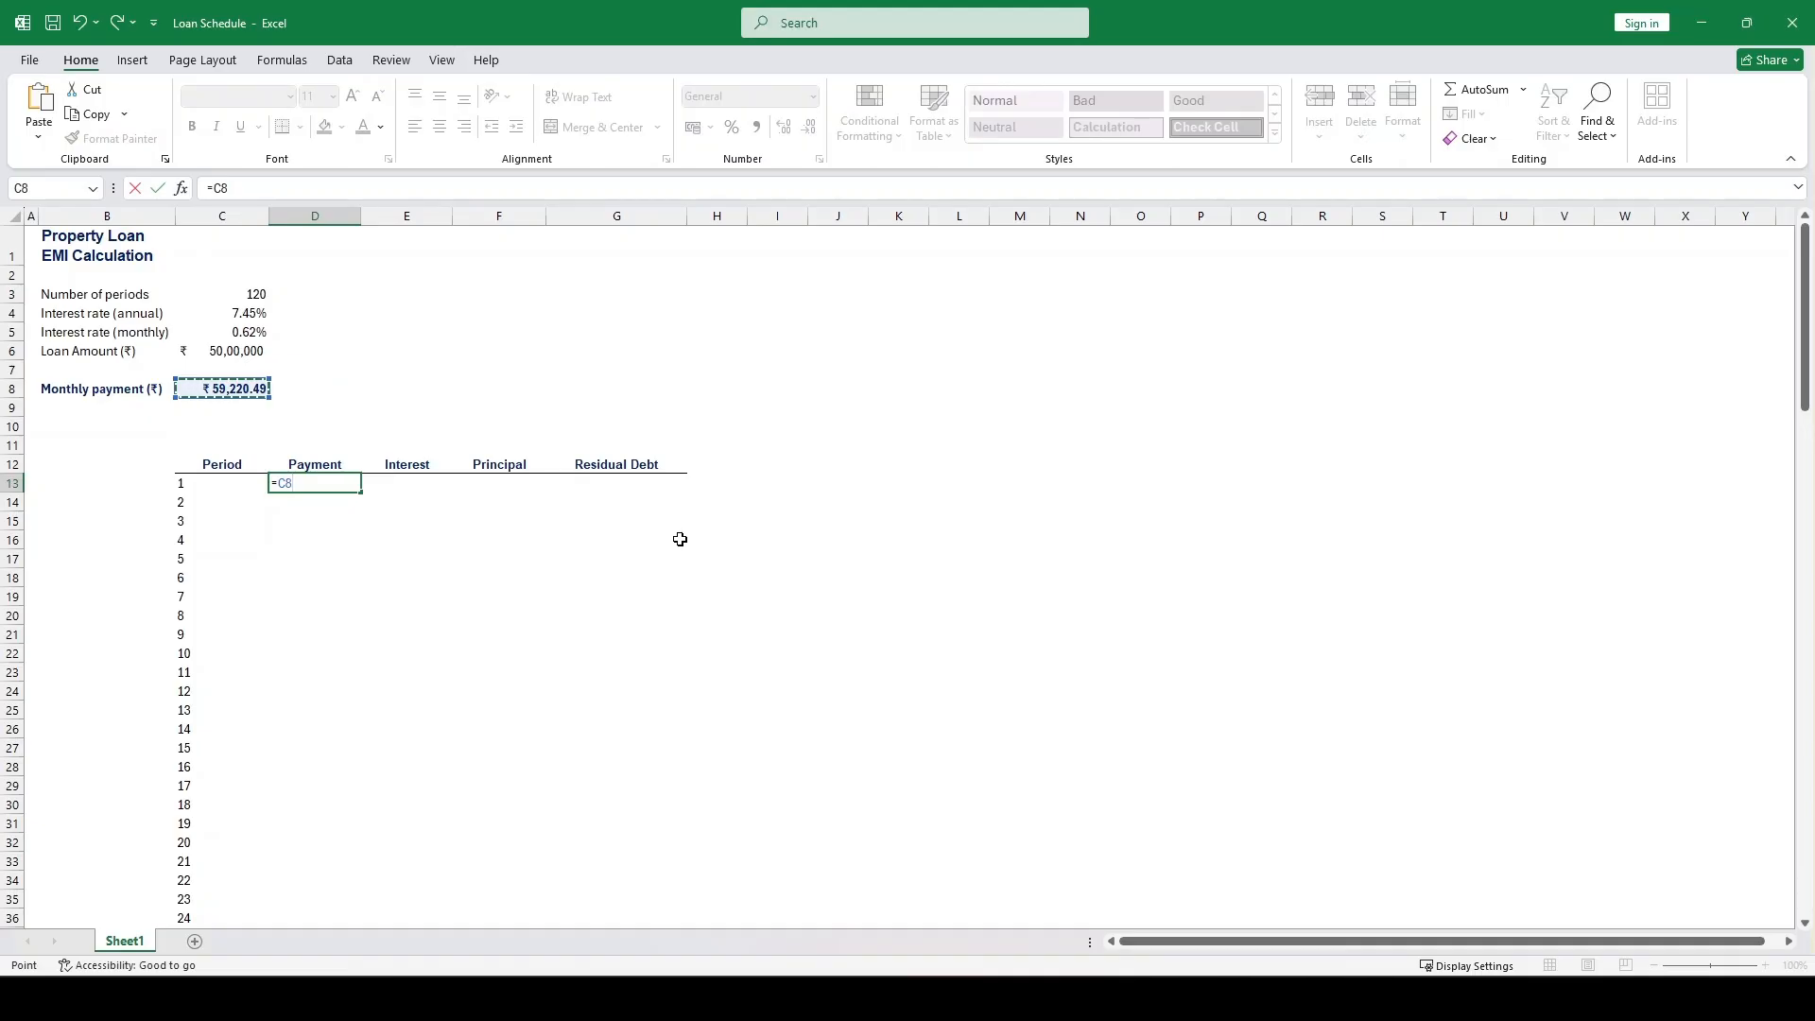
pyautogui.press('F4')
pyautogui.press('Return')
pyautogui.press('Up')
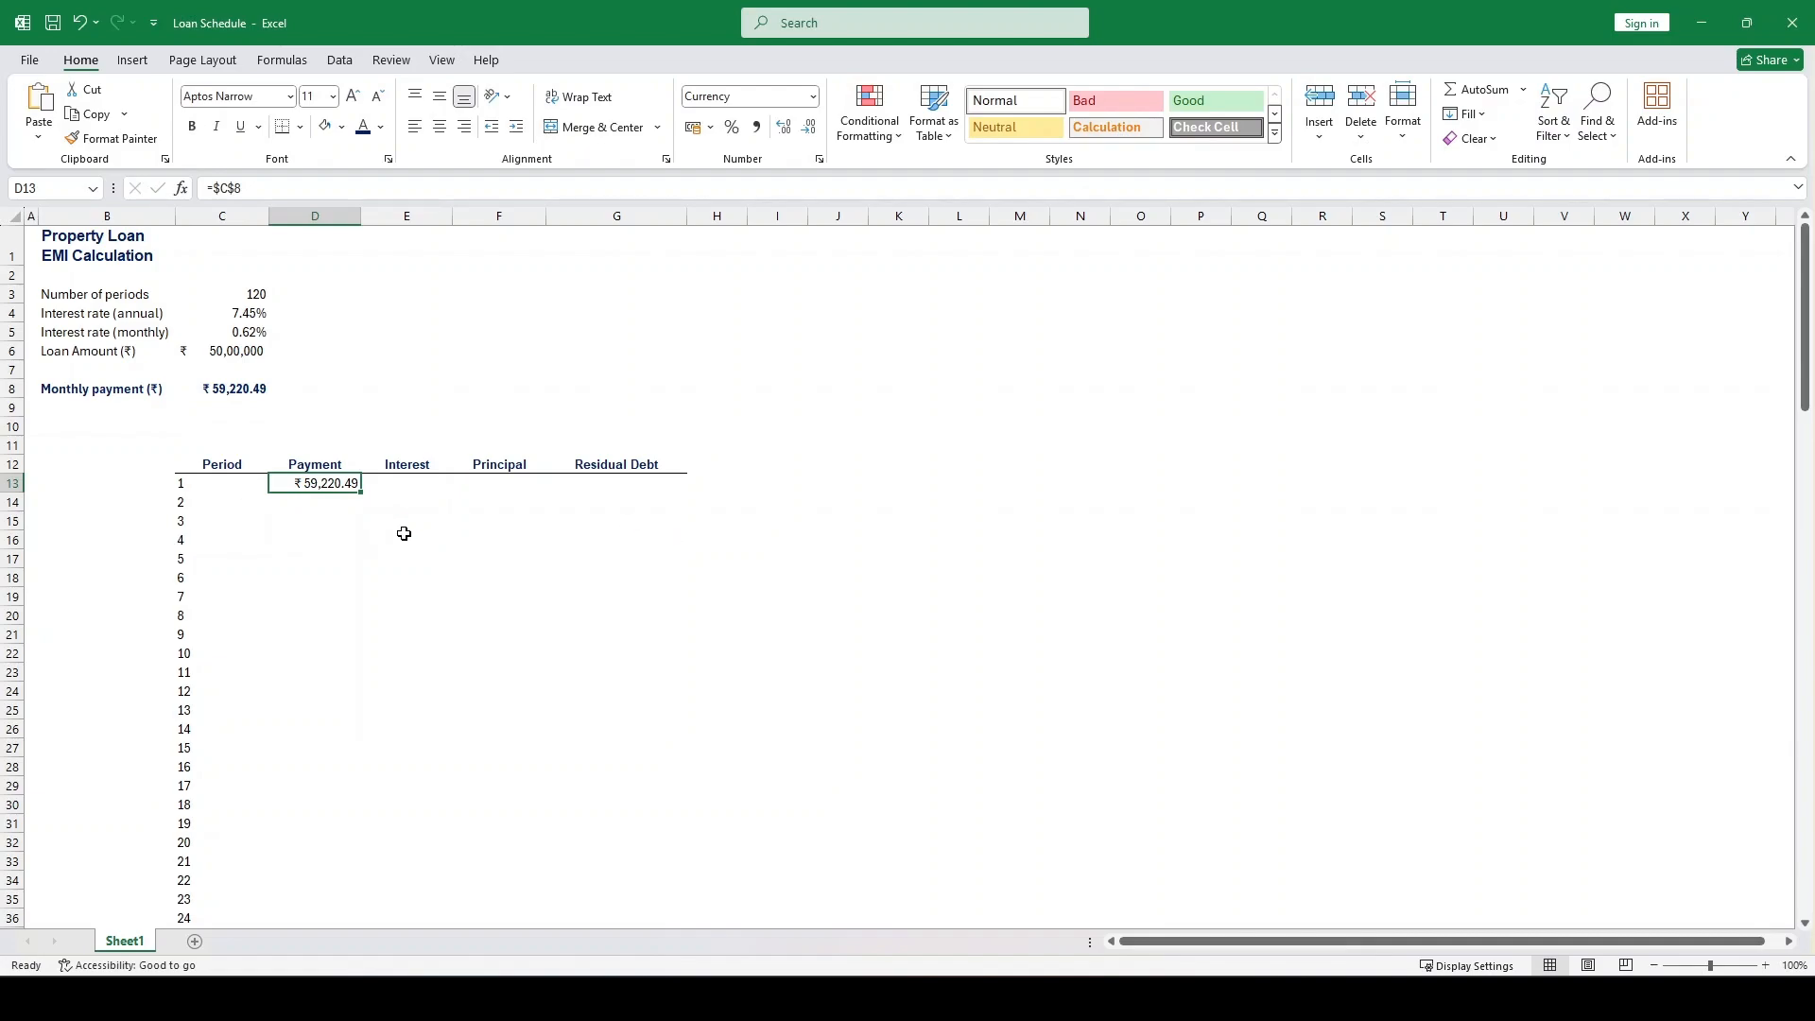
# Fill the payment formula from D13 down the Payment column to period 120 in D132
pyautogui.doubleClick(362, 492)
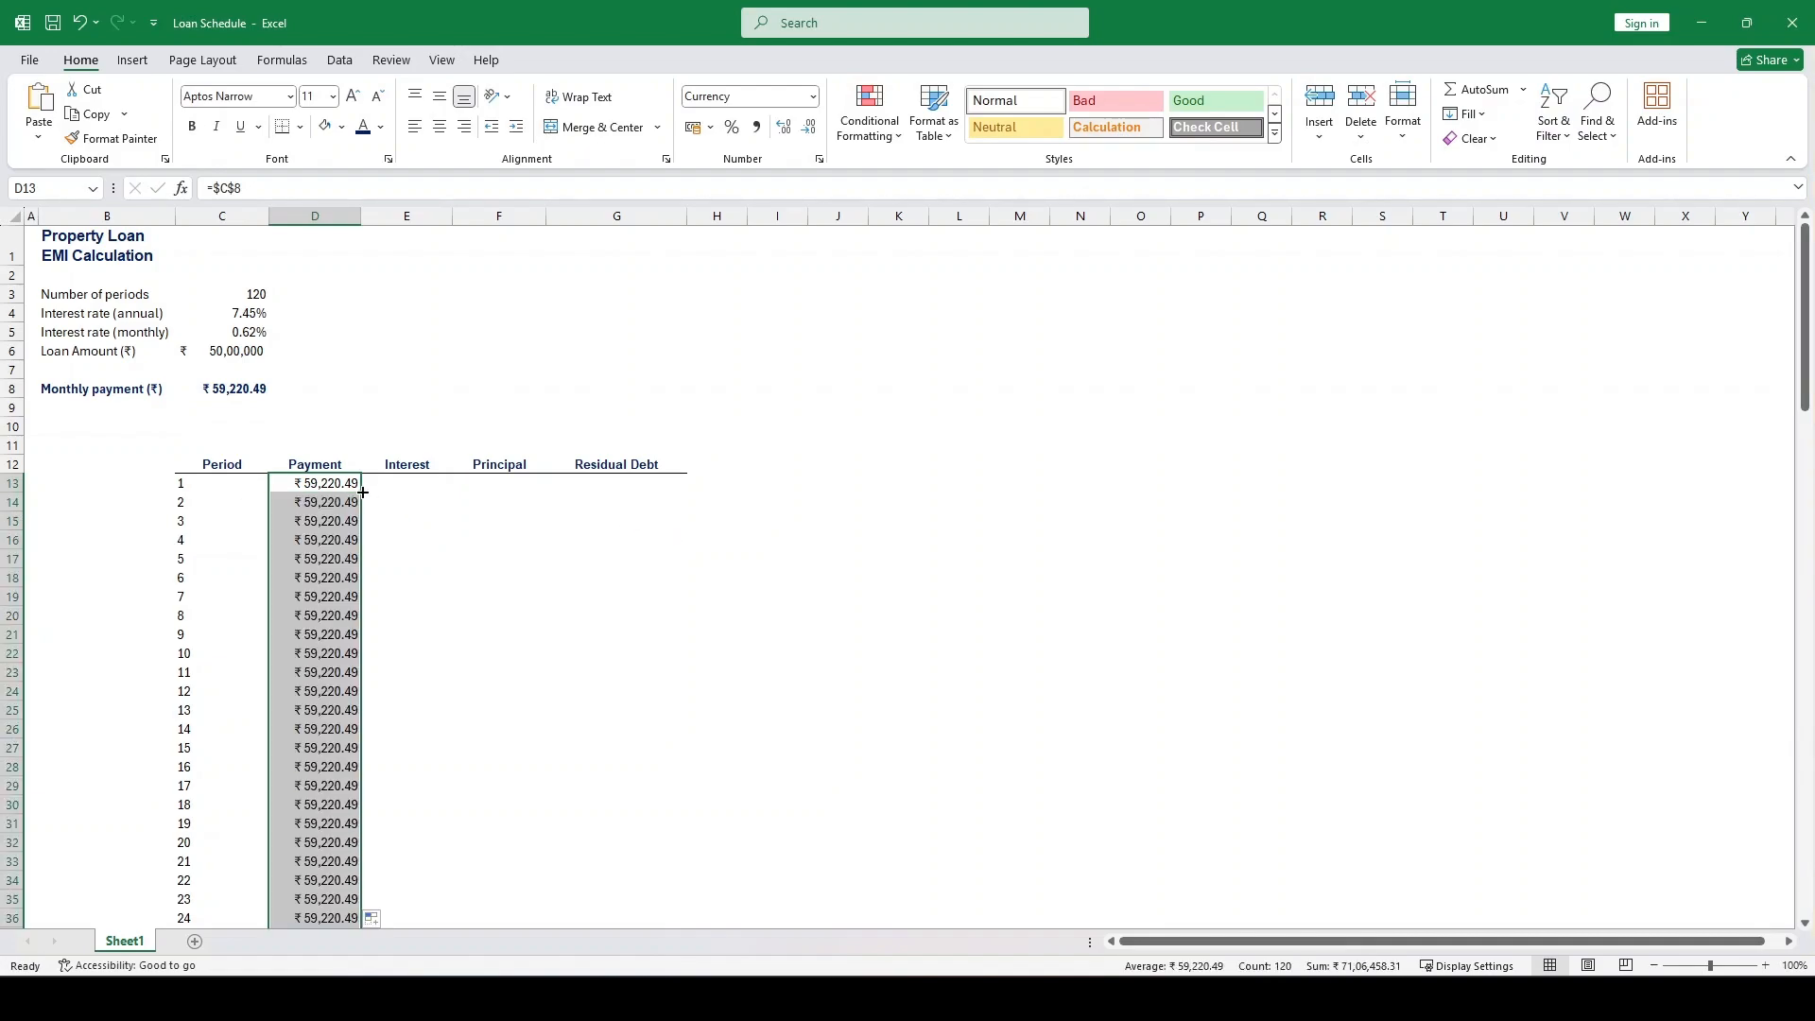
pyautogui.scroll(-20, 392, 524)
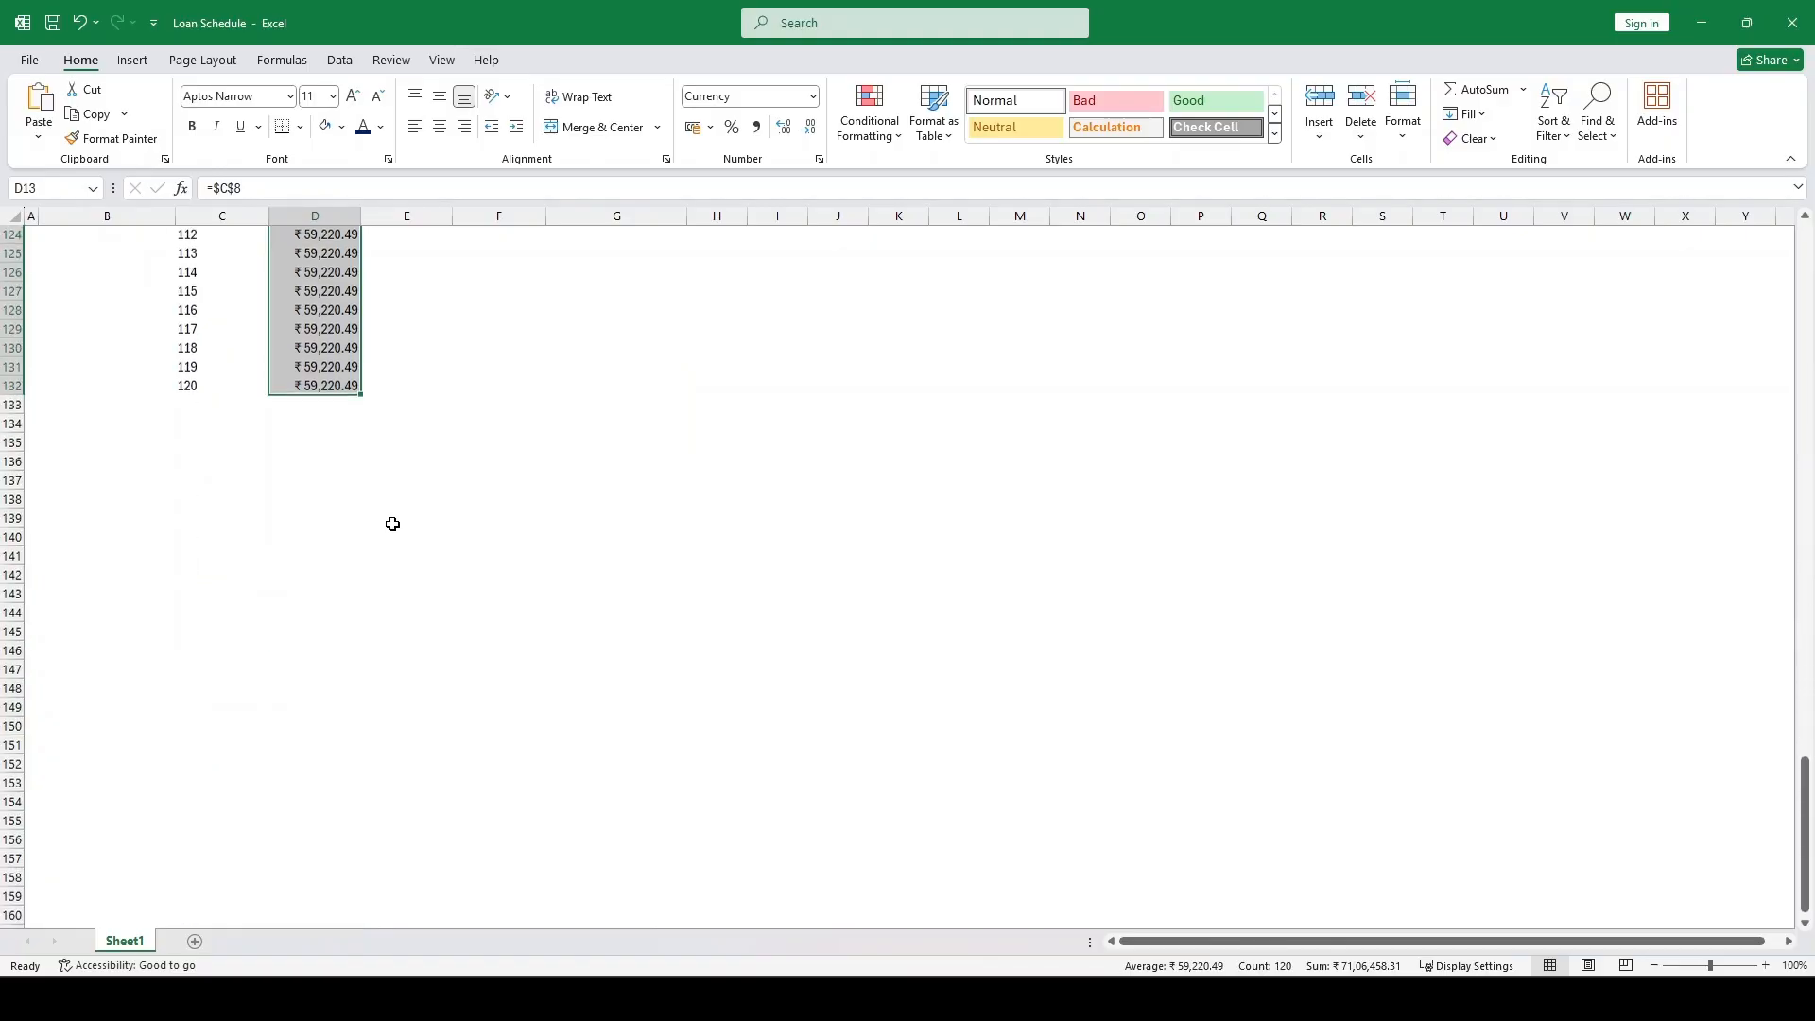
pyautogui.scroll(20, 392, 524)
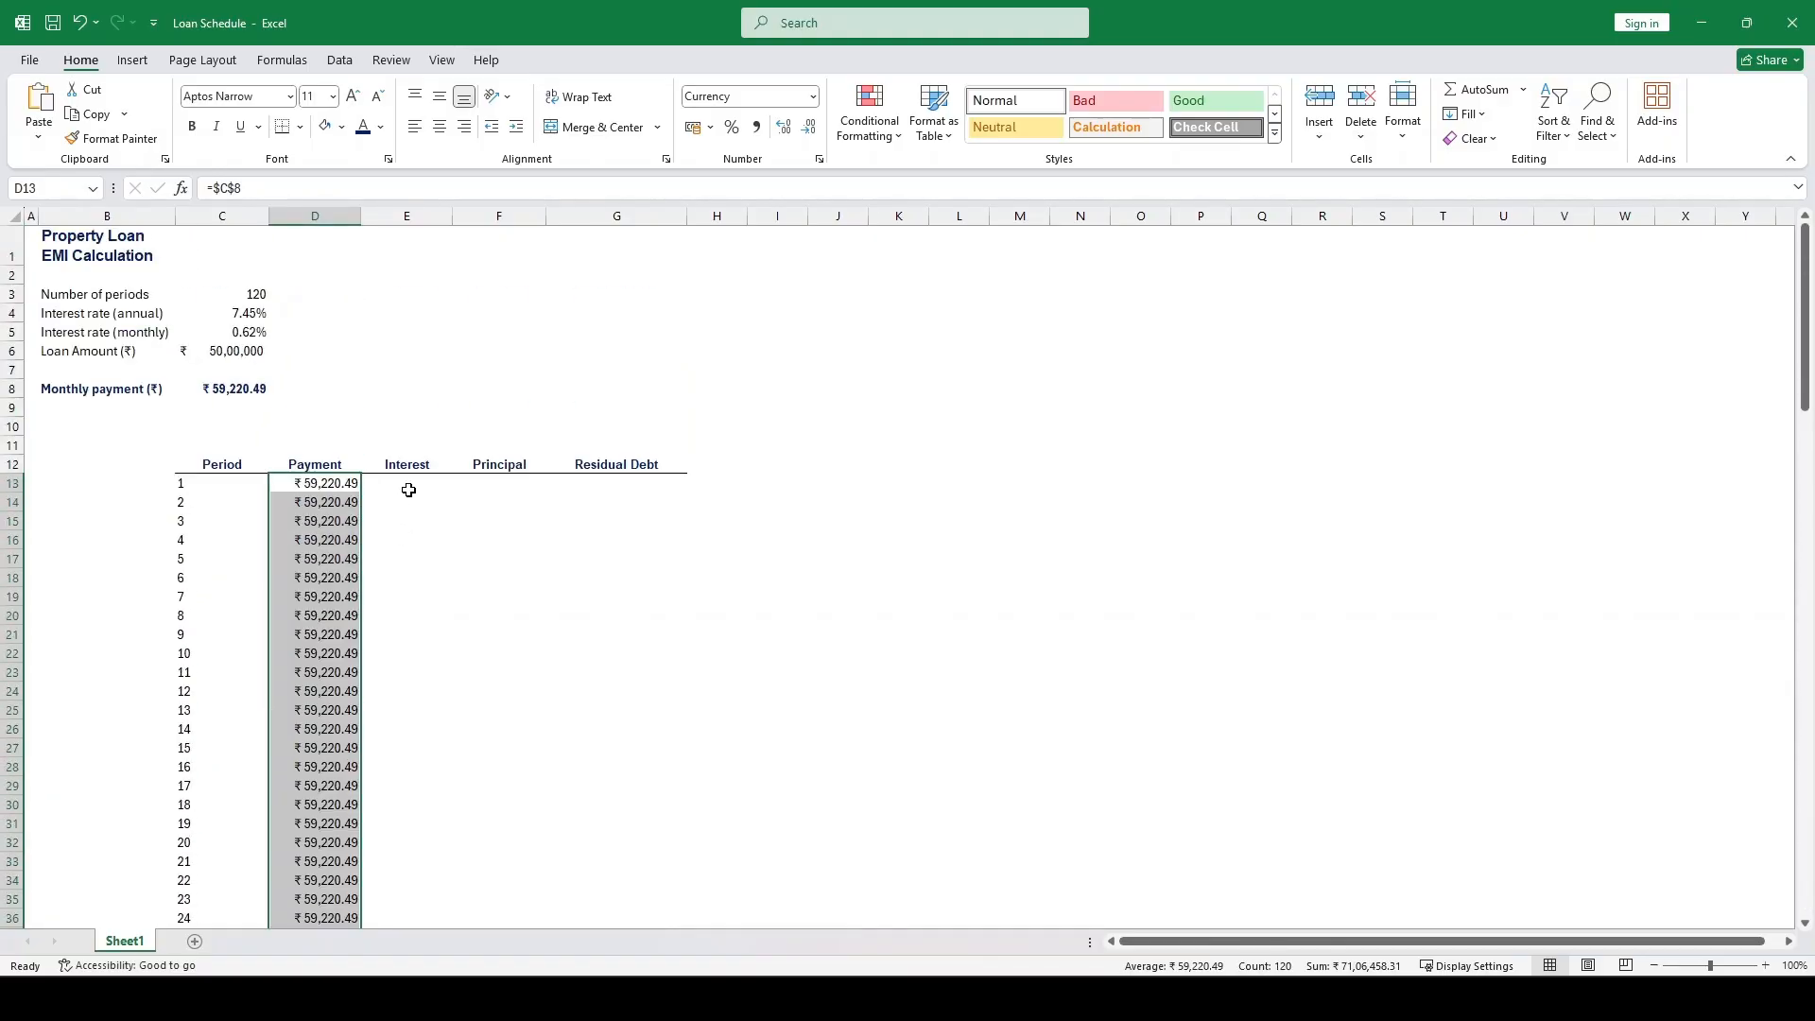
# Calculate the first period's interest in E13 as loan amount times monthly rate with =C6*C5
pyautogui.click(408, 490)
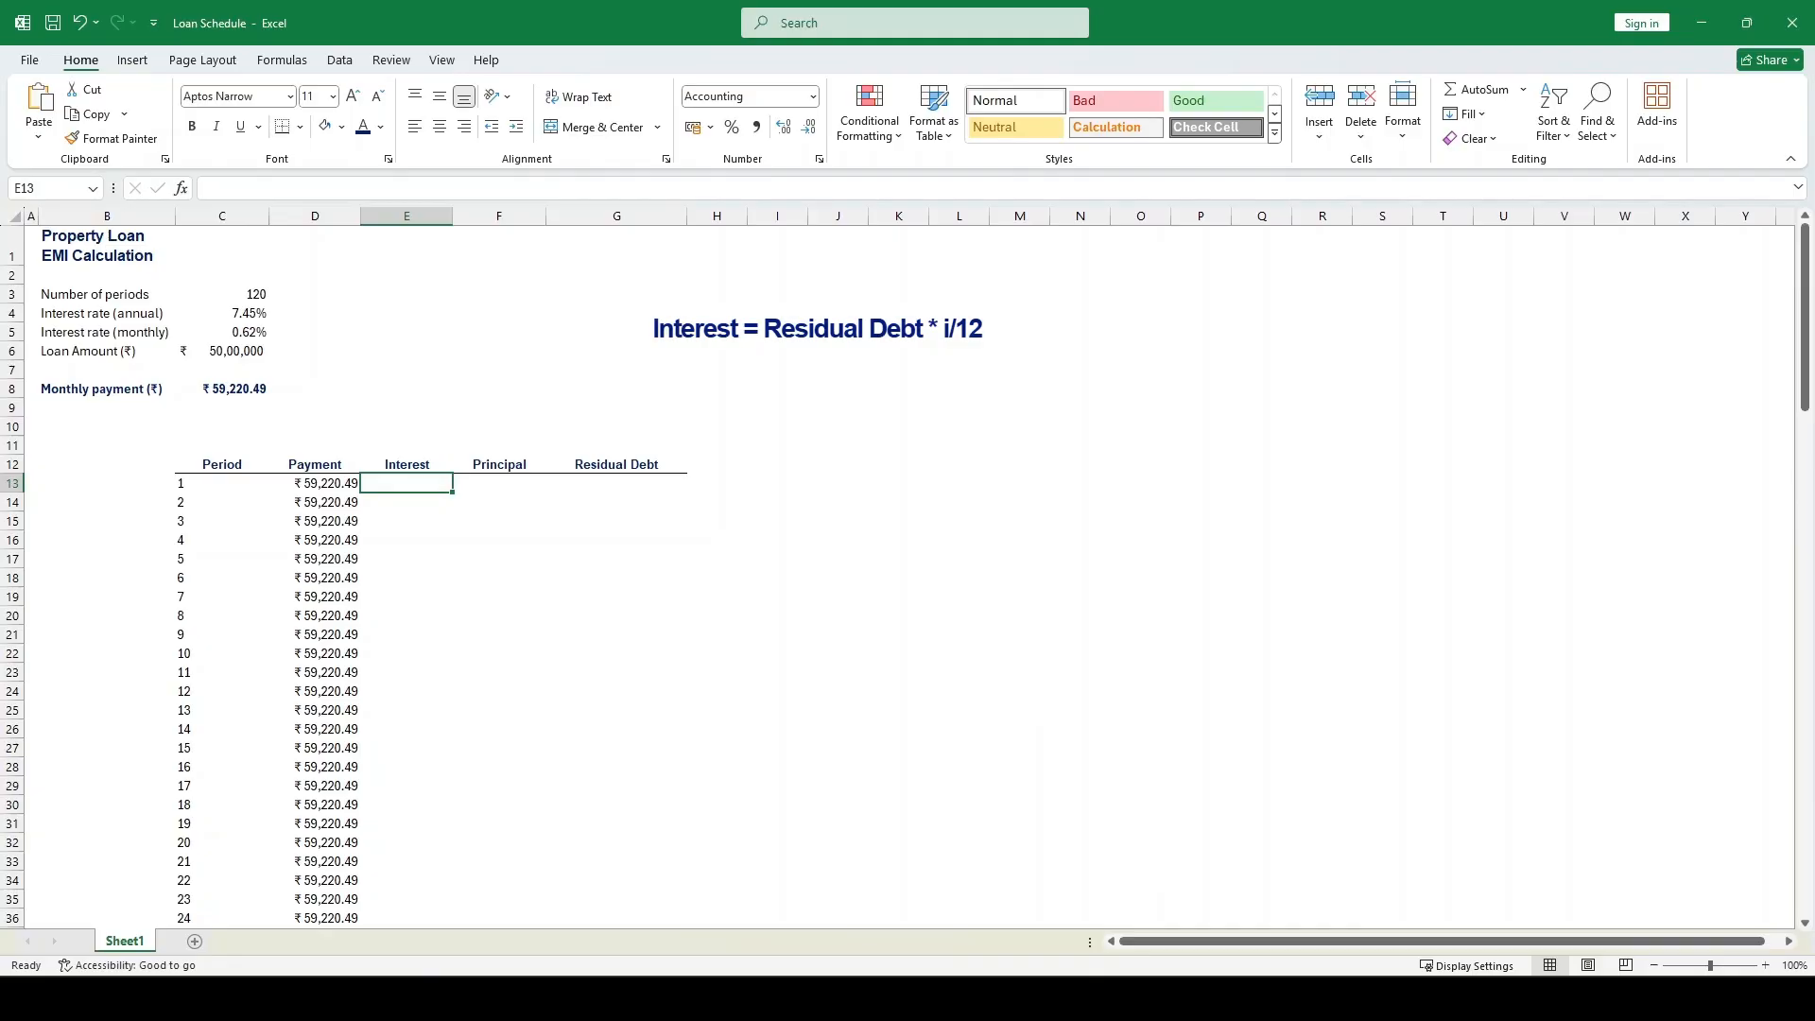
pyautogui.write('=')
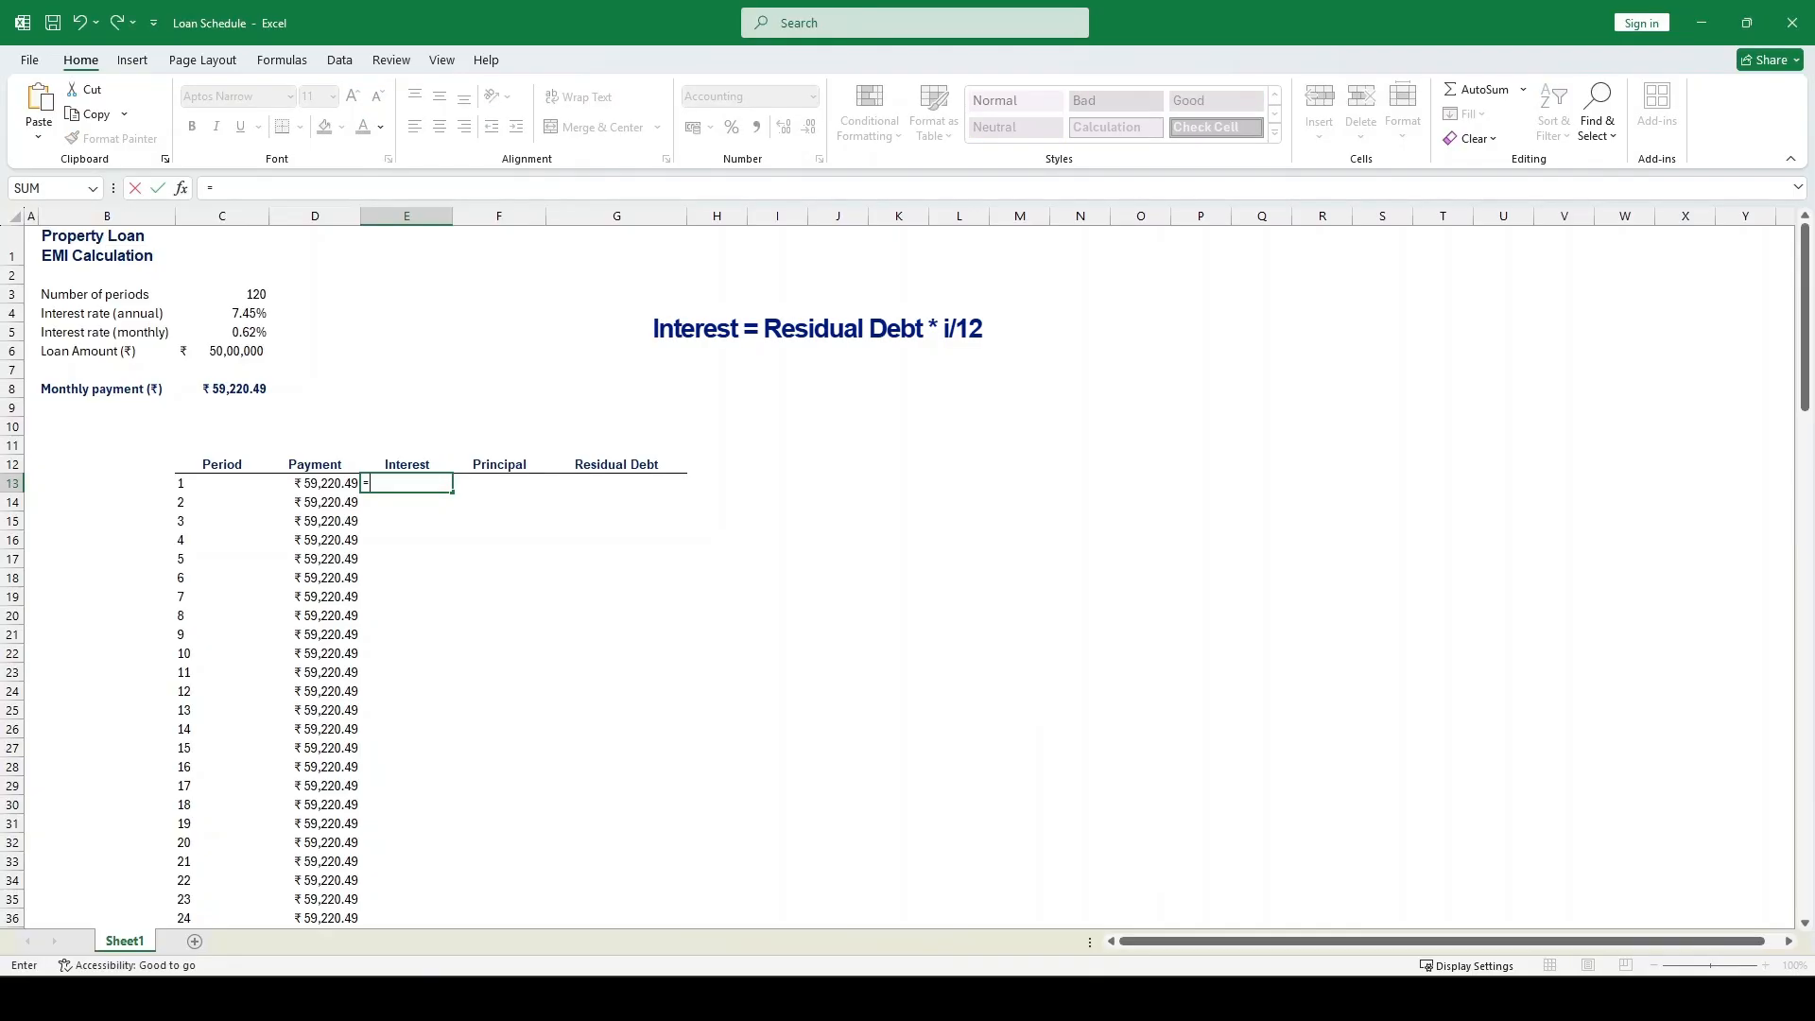
pyautogui.press('Up')
pyautogui.press('Up')
pyautogui.press('Up')
pyautogui.press('Up')
pyautogui.press('Up')
pyautogui.press('Up')
pyautogui.press('Up')
pyautogui.press('Left')
pyautogui.press('Left')
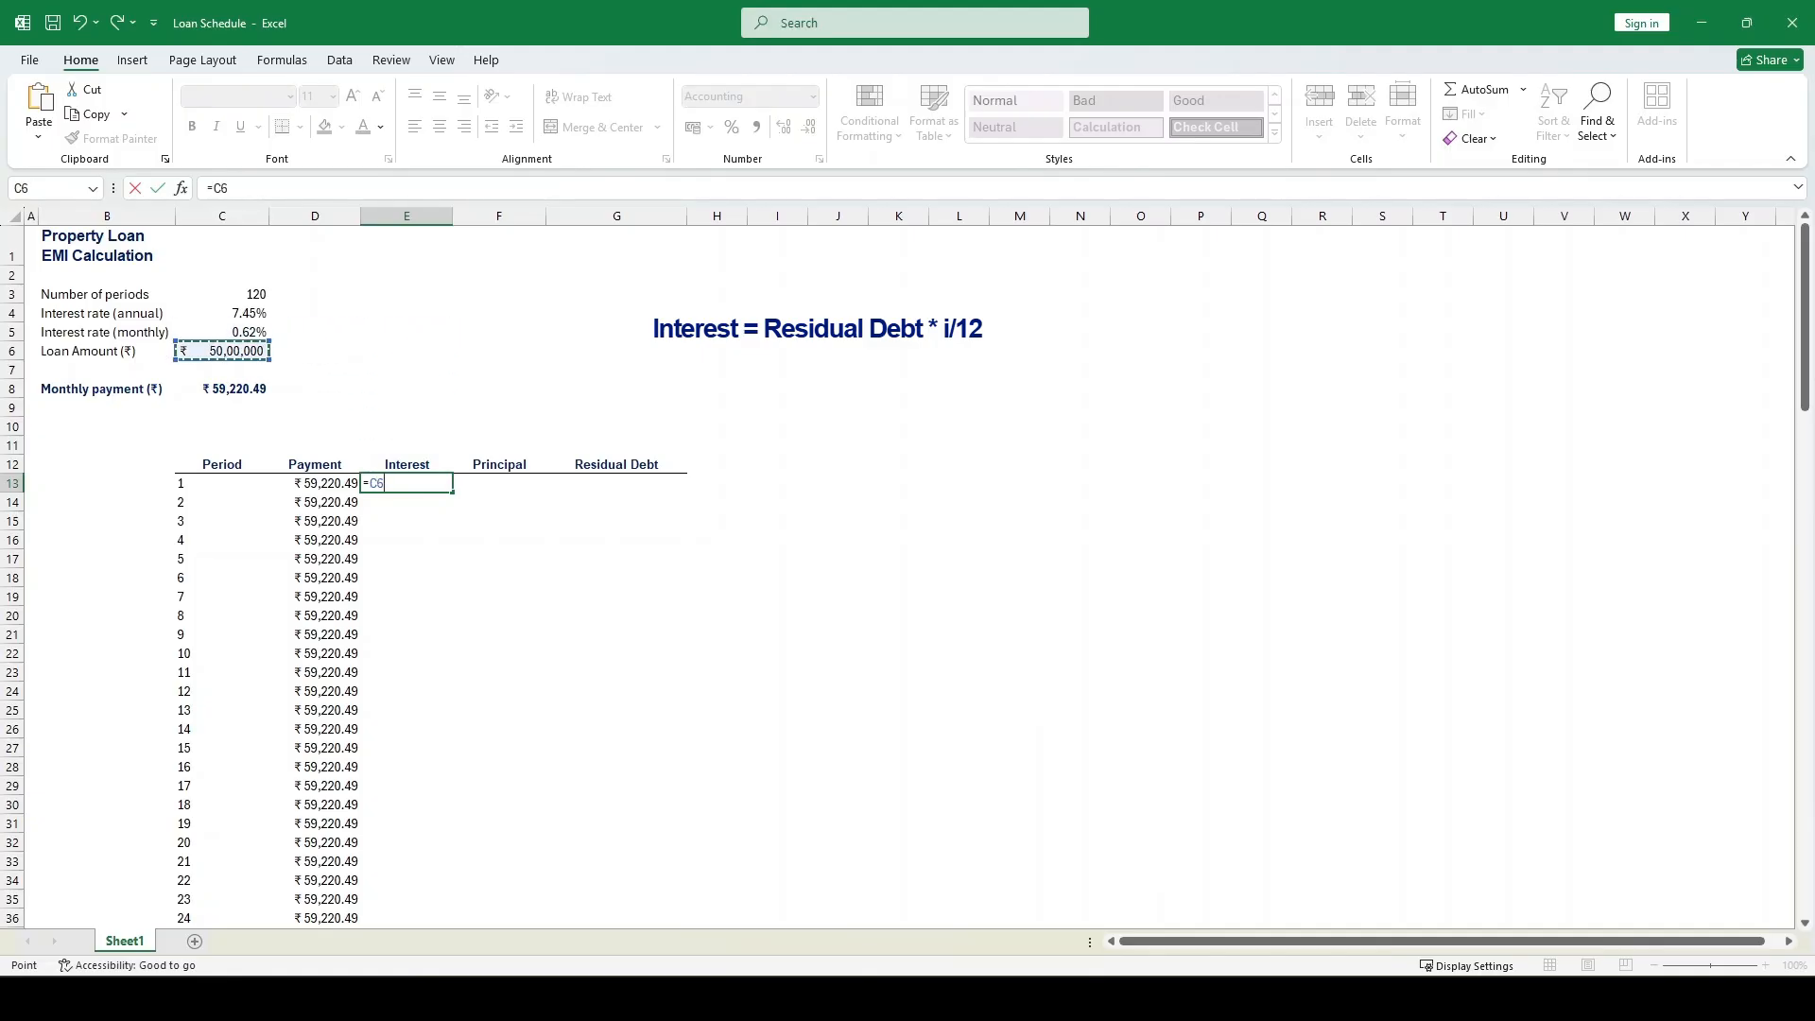
pyautogui.write('*')
pyautogui.press('Up')
pyautogui.press('Up')
pyautogui.press('Up')
pyautogui.press('Up')
pyautogui.press('Up')
pyautogui.press('Up')
pyautogui.press('Up')
pyautogui.press('Up')
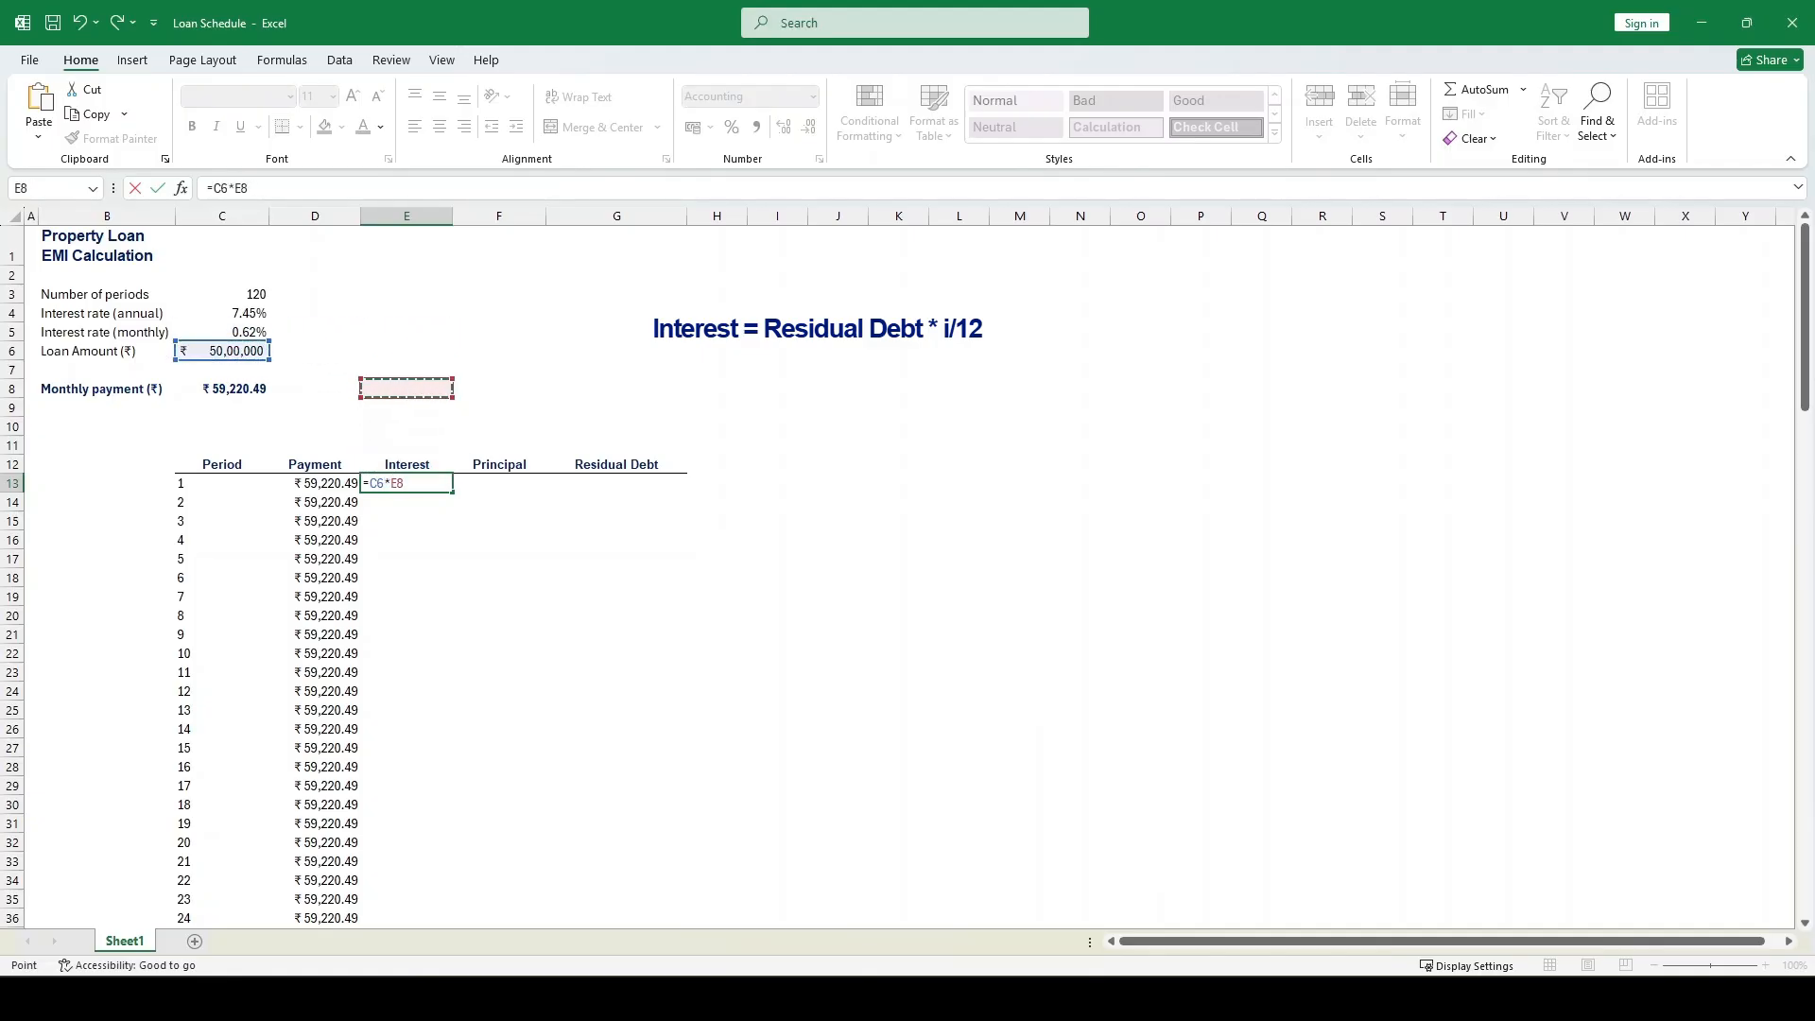
pyautogui.press('Left')
pyautogui.press('Left')
pyautogui.press('Return')
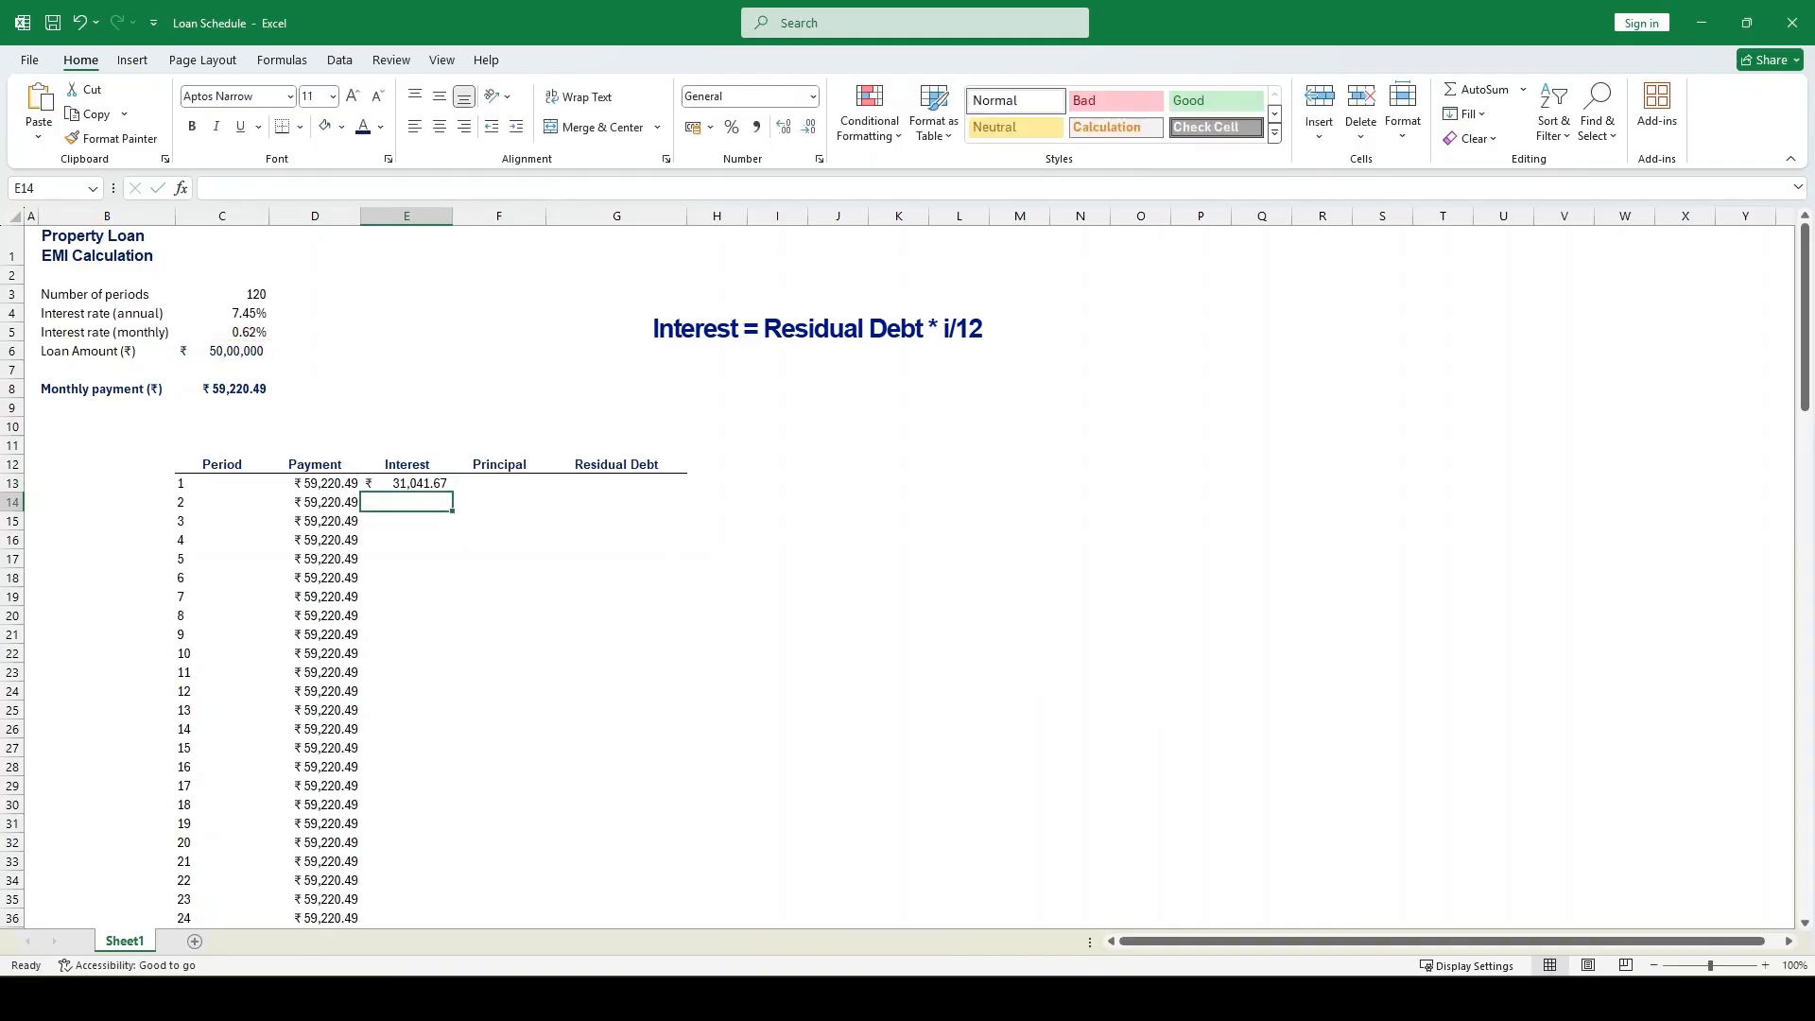
pyautogui.click(406, 483)
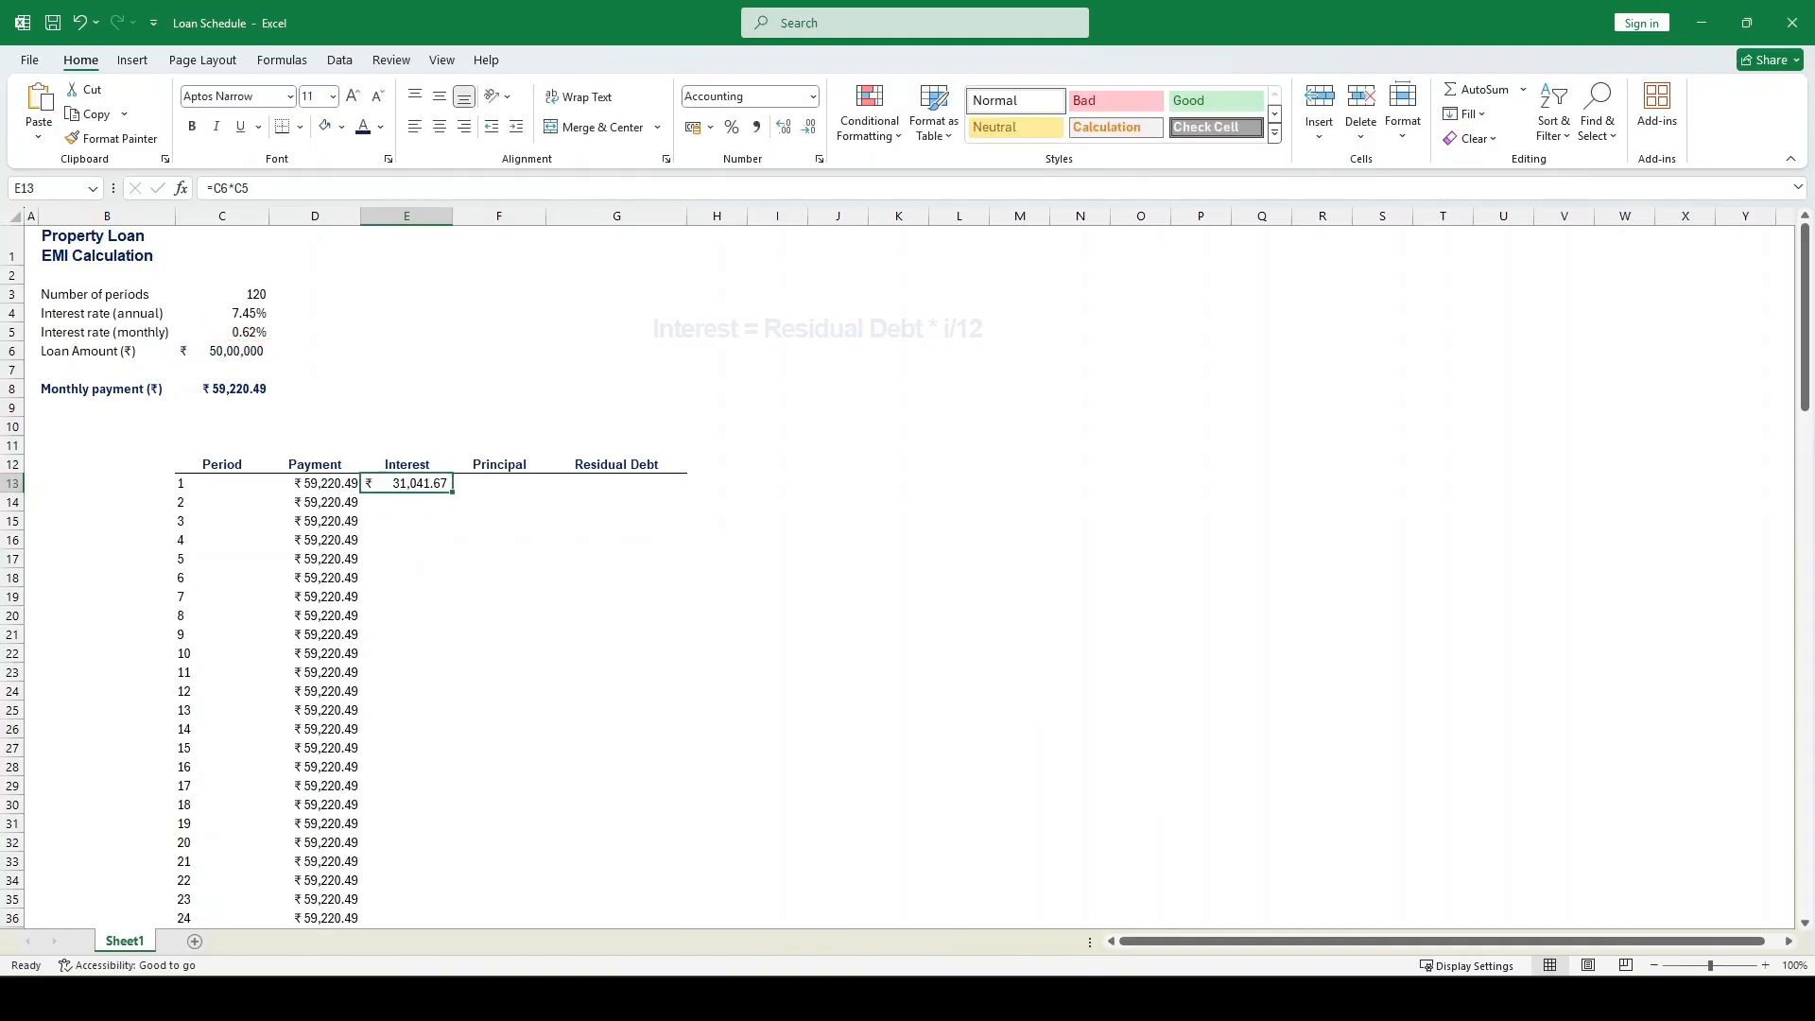
# Calculate the first period's principal in F13 as payment minus interest with =D13-E13
pyautogui.click(499, 483)
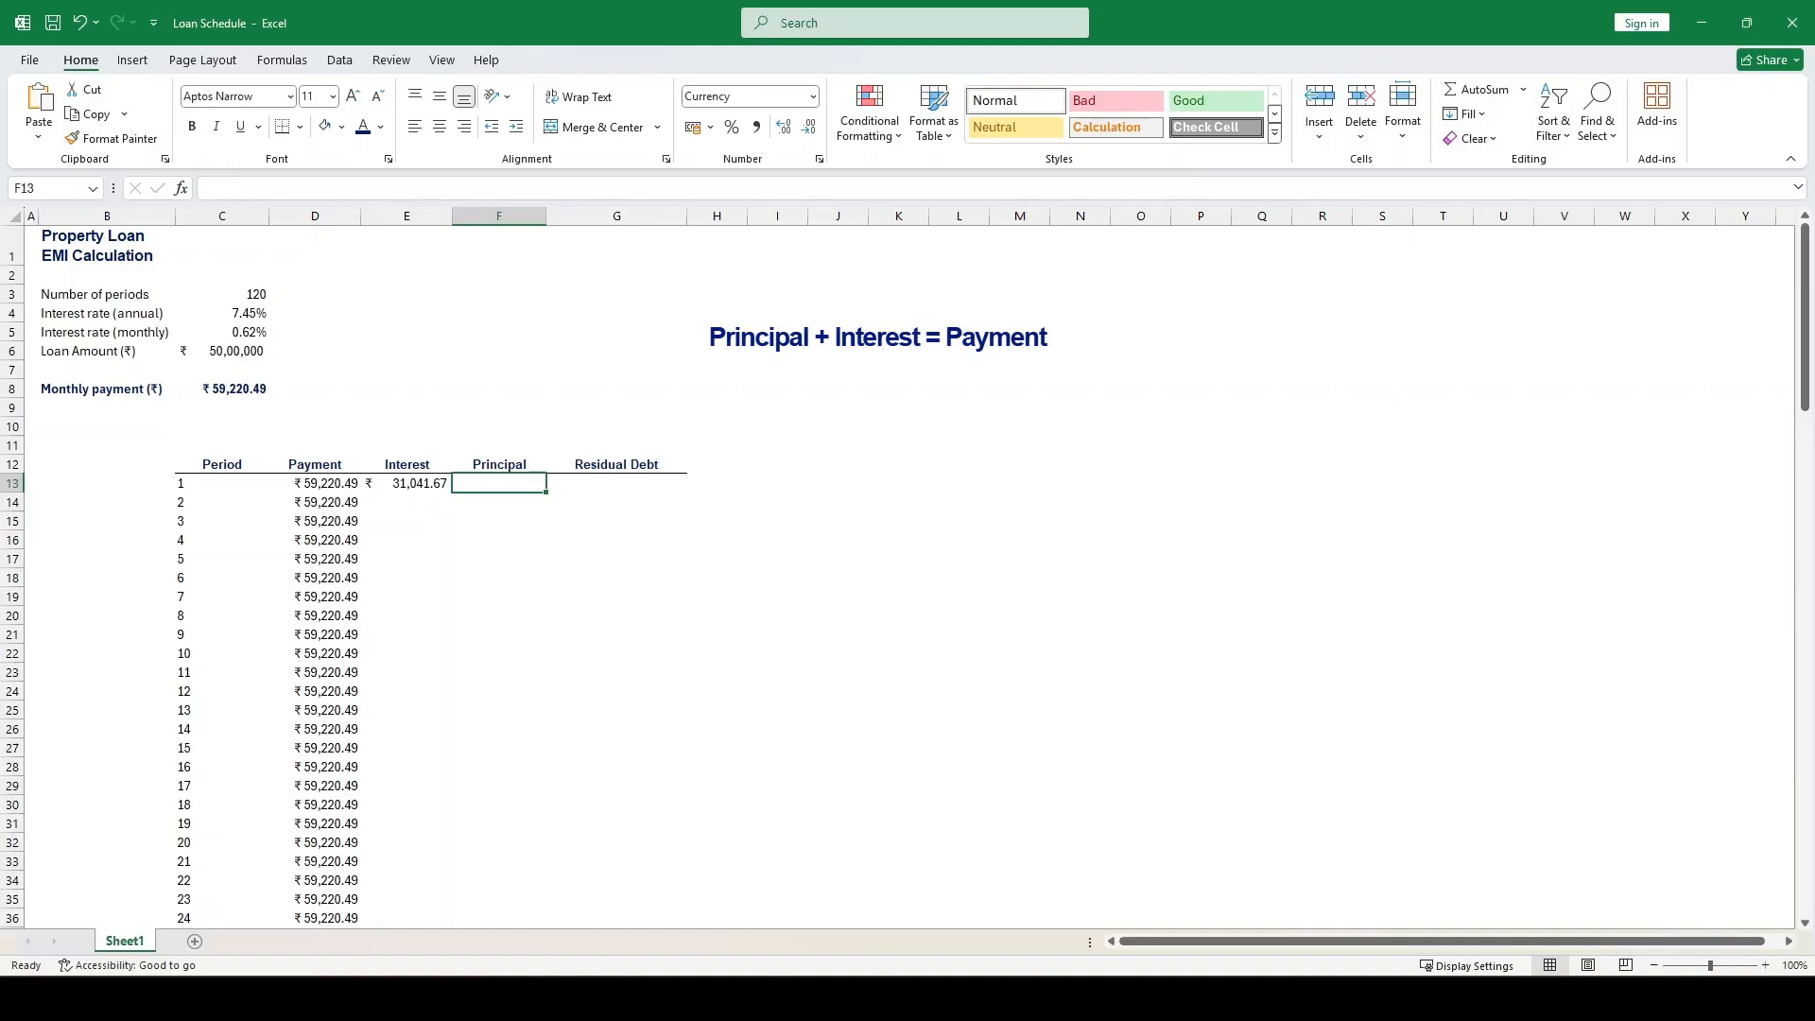
pyautogui.write('=')
pyautogui.click(314, 483)
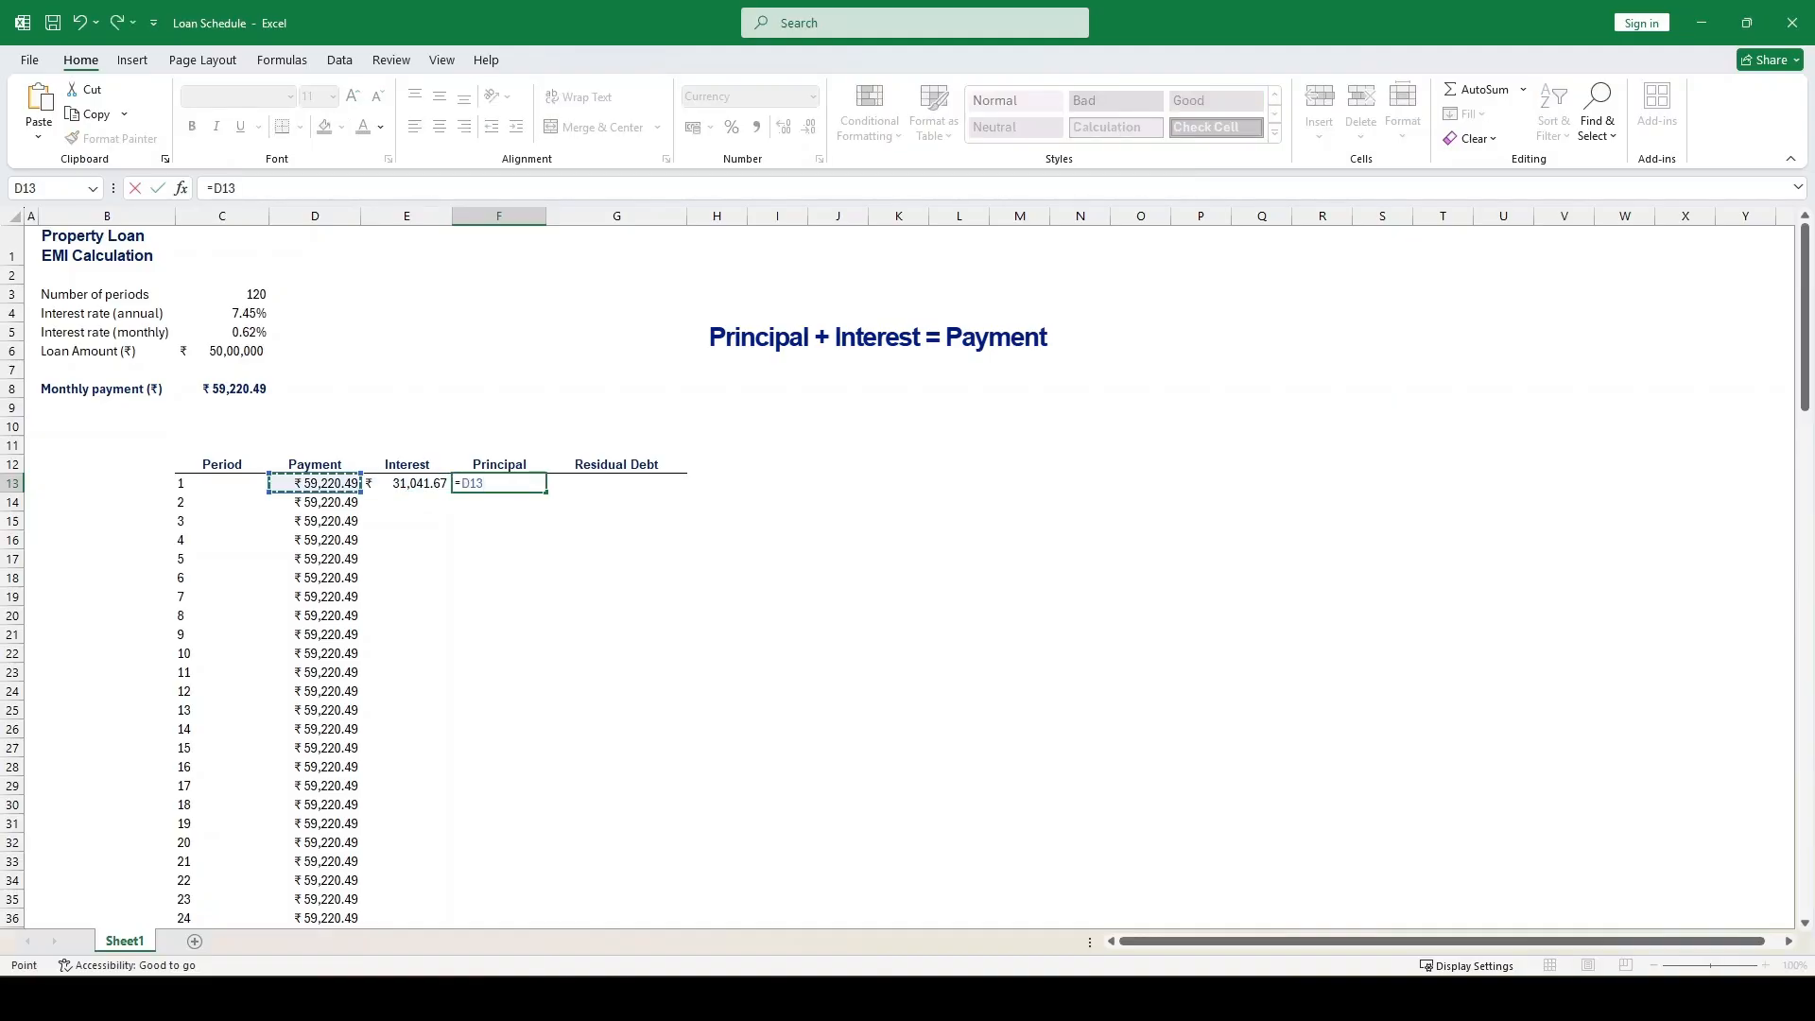
pyautogui.write('-')
pyautogui.click(406, 483)
pyautogui.hotkey('ctrl', 'Return')
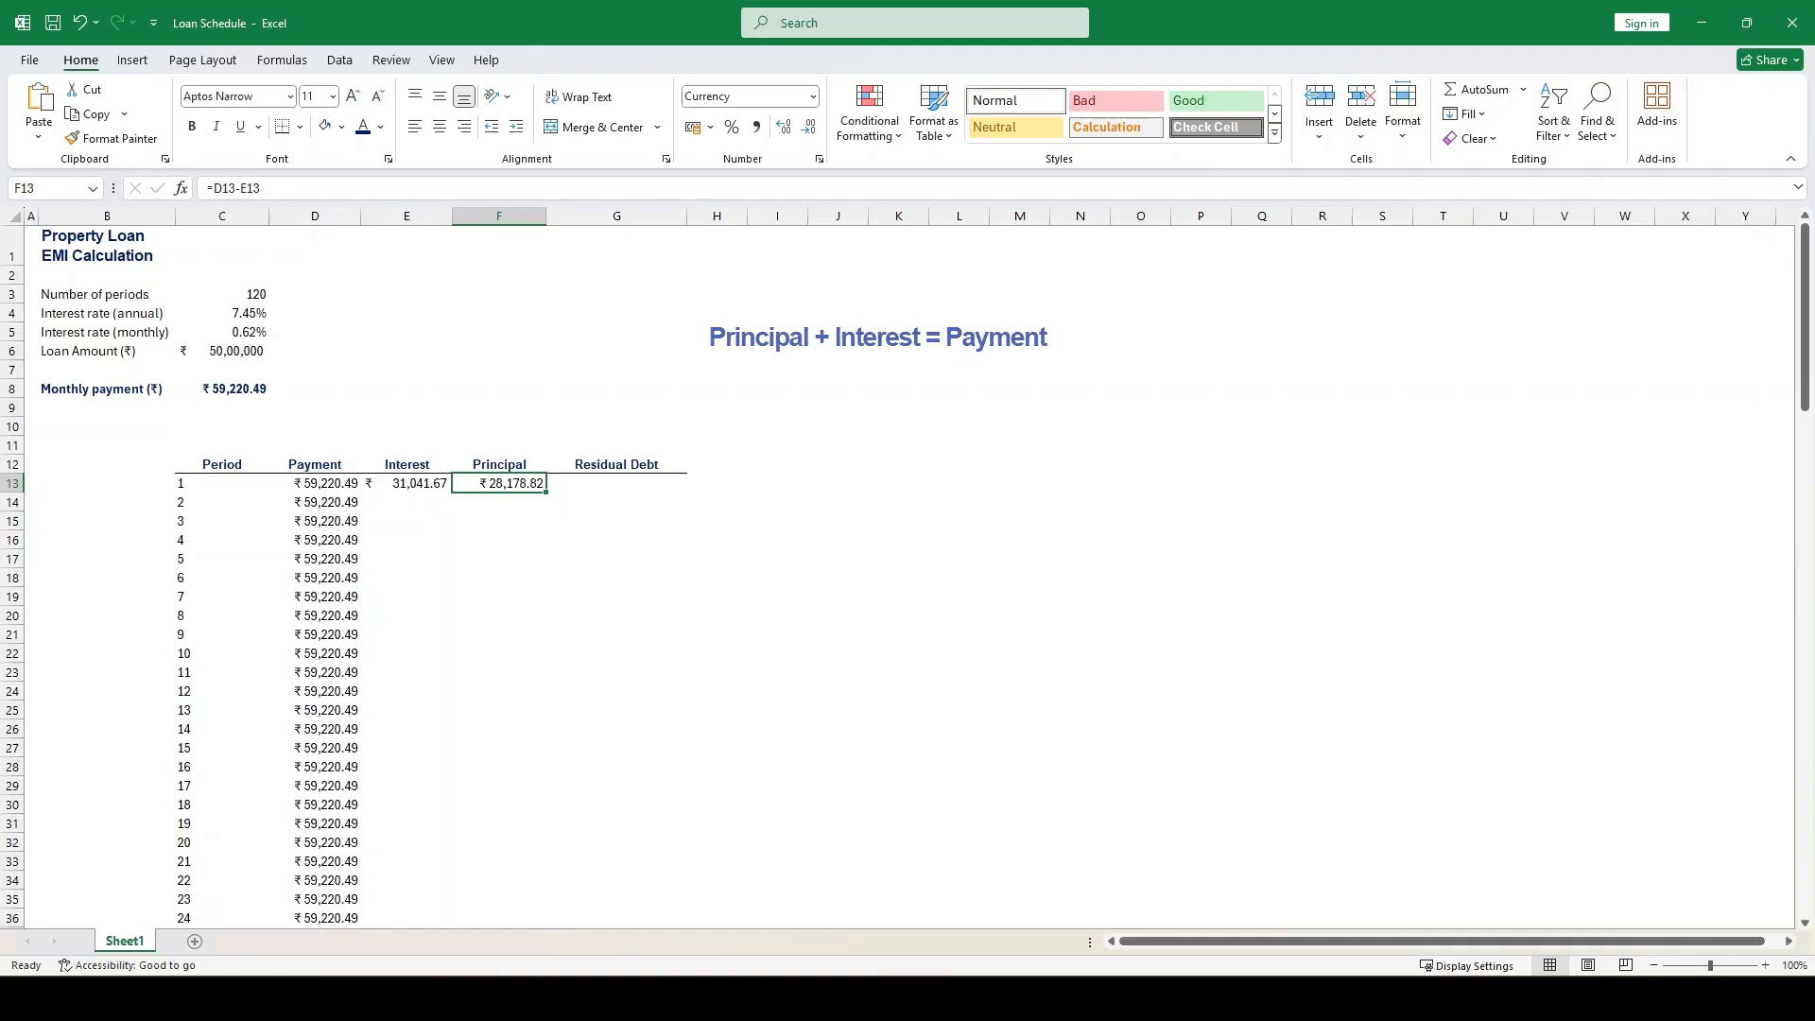
# Calculate the first period's residual debt in G13 as loan amount minus principal with =C6-F13
pyautogui.press('Right')
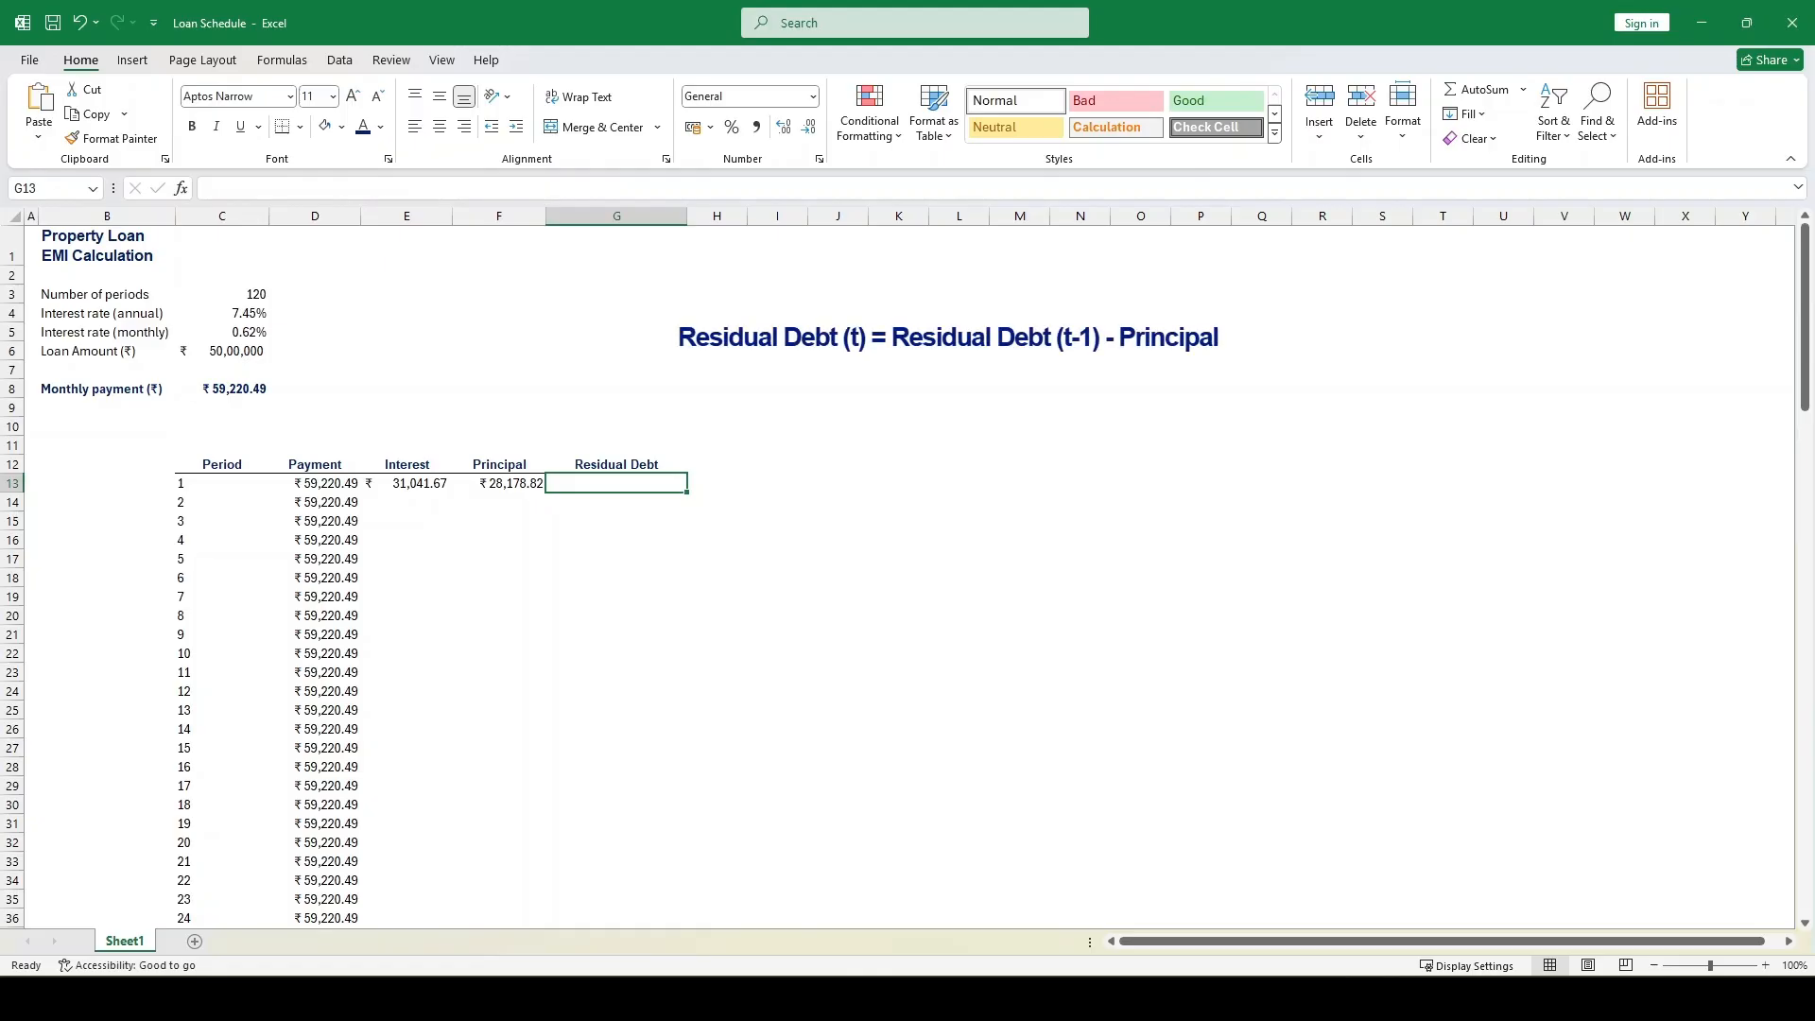
pyautogui.write('=')
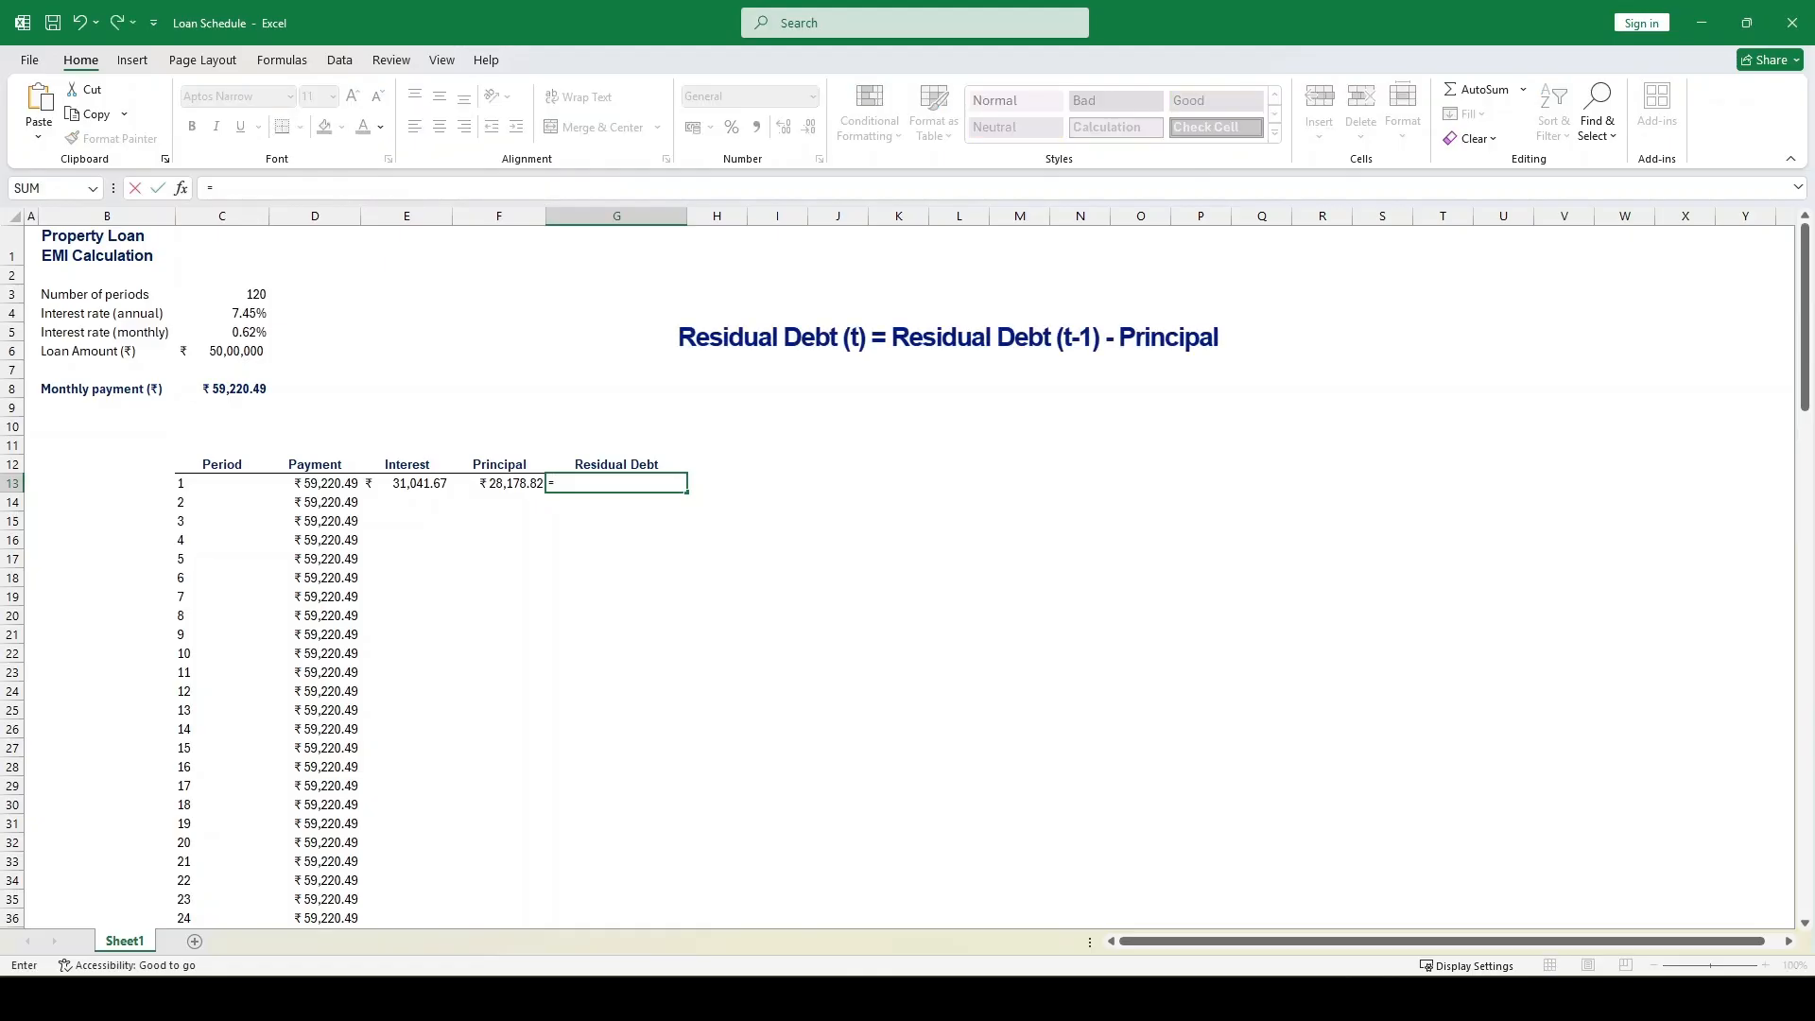
pyautogui.press('Left')
pyautogui.press('Left')
pyautogui.press('Up')
pyautogui.press('Up')
pyautogui.press('Up')
pyautogui.press('Up')
pyautogui.press('Up')
pyautogui.press('Up')
pyautogui.press('Up')
pyautogui.press('Left')
pyautogui.press('Left')
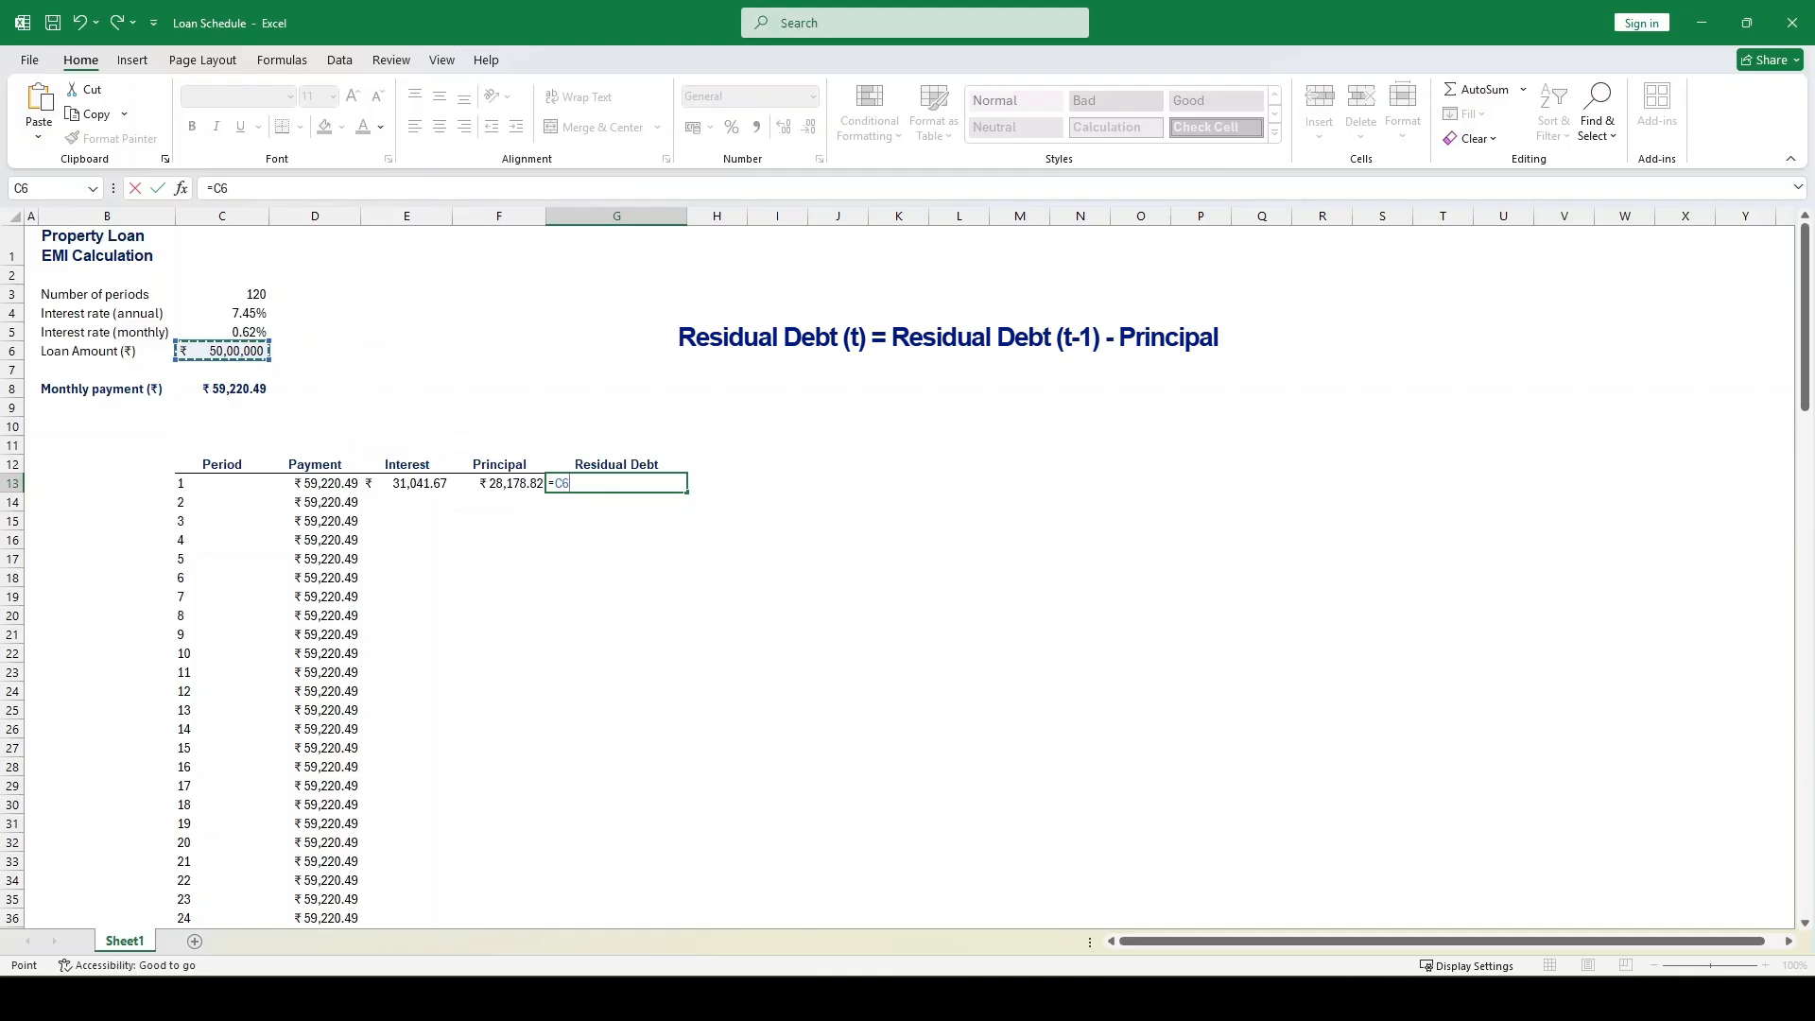
pyautogui.write('-')
pyautogui.press('Left')
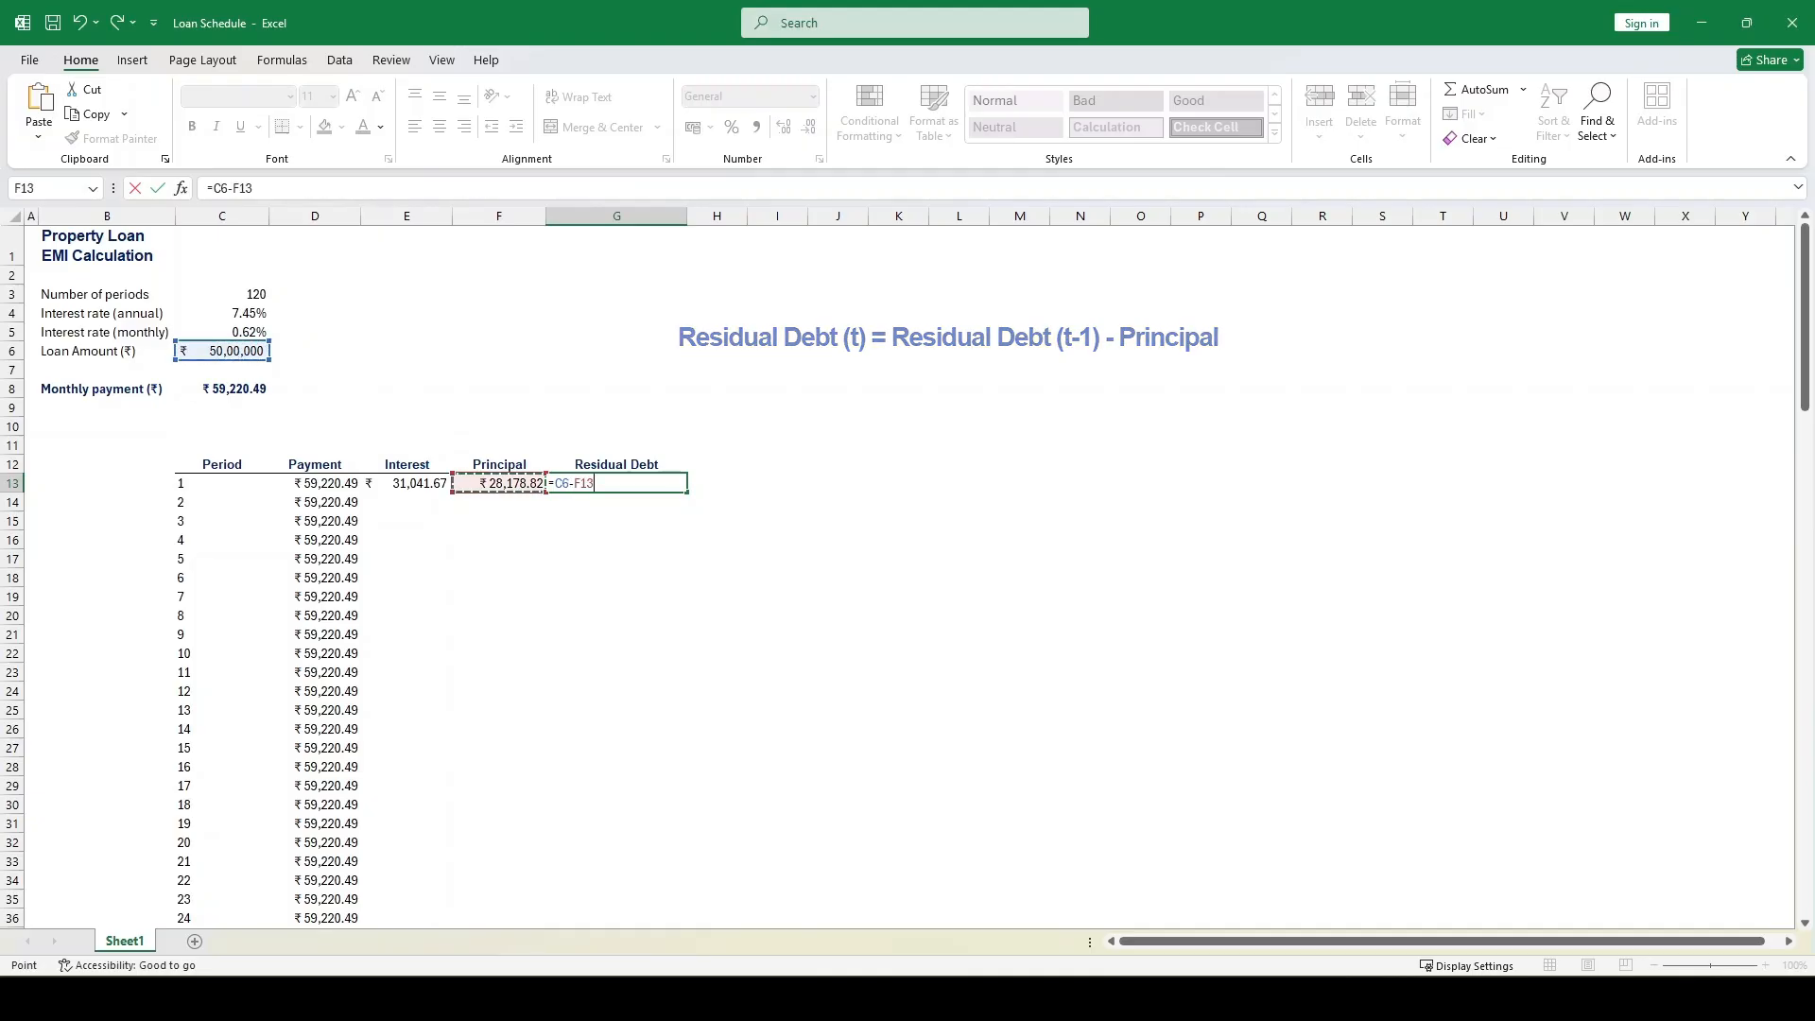
pyautogui.press('Return')
pyautogui.press('Up')
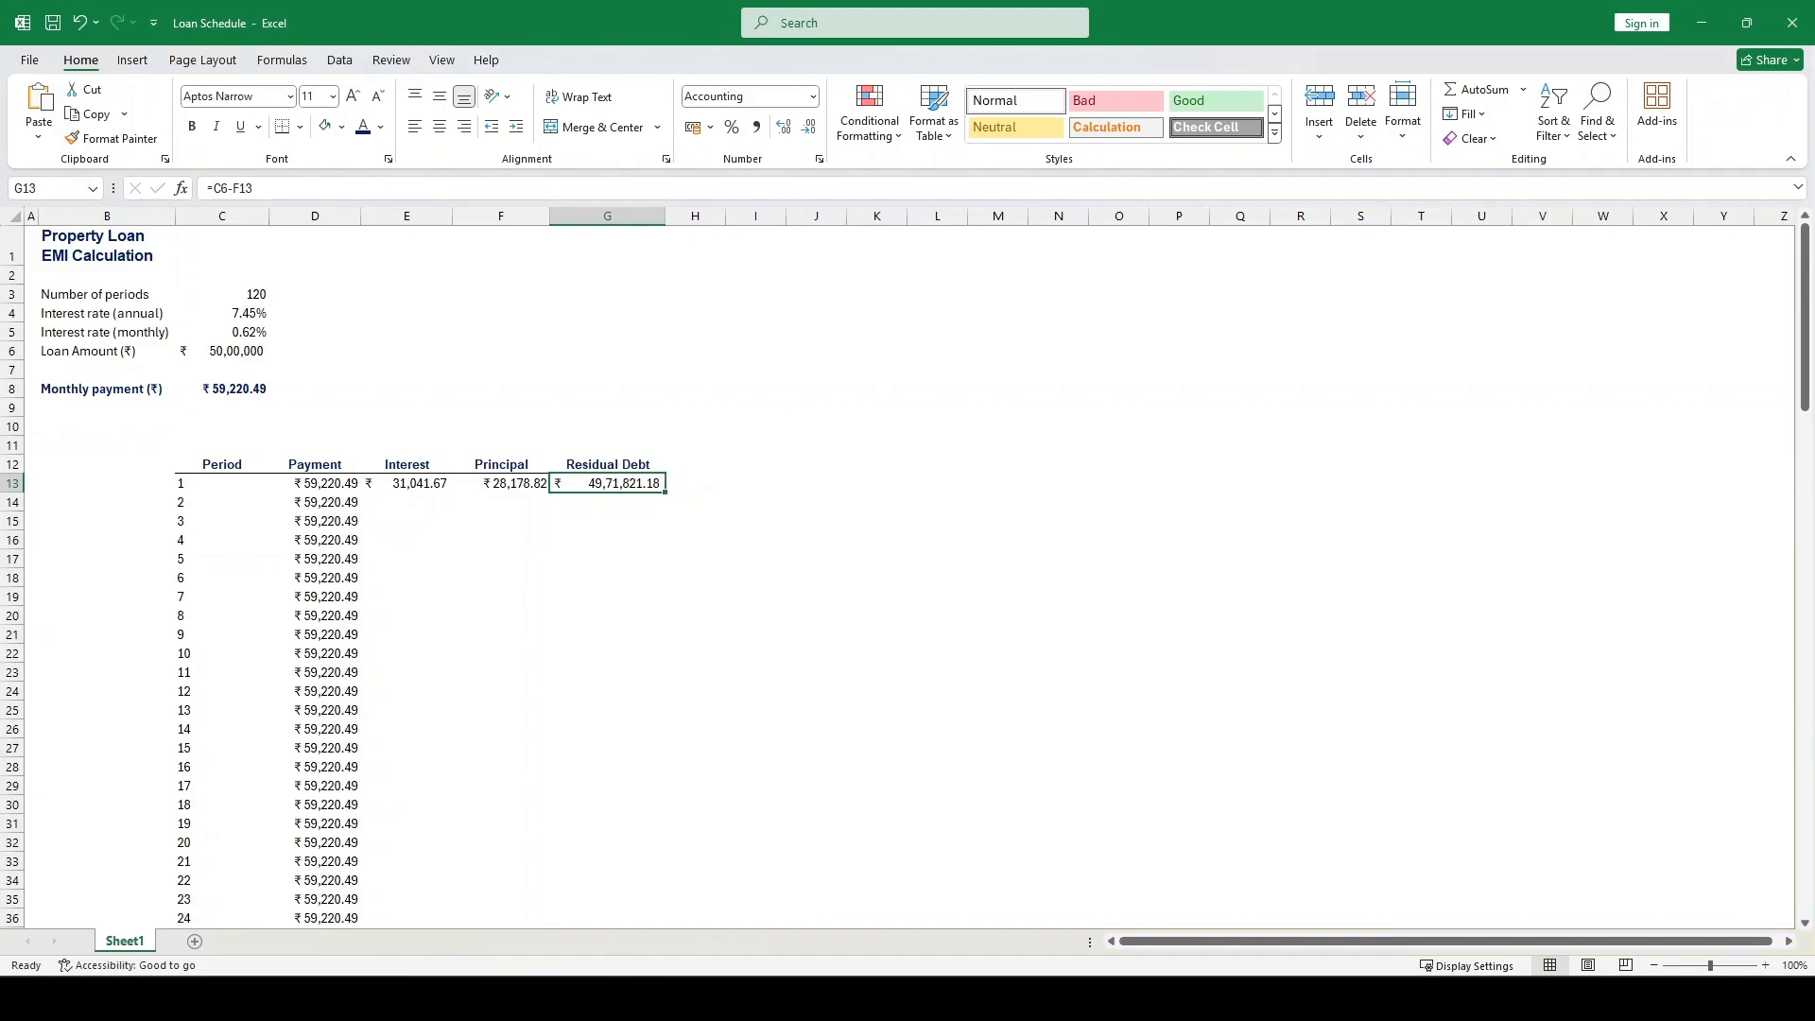
# Calculate the second period's interest in E14 with =$C$5*G13, keeping the monthly rate reference absolute
pyautogui.click(407, 502)
pyautogui.press('Return')
pyautogui.press('Left')
pyautogui.press('Left')
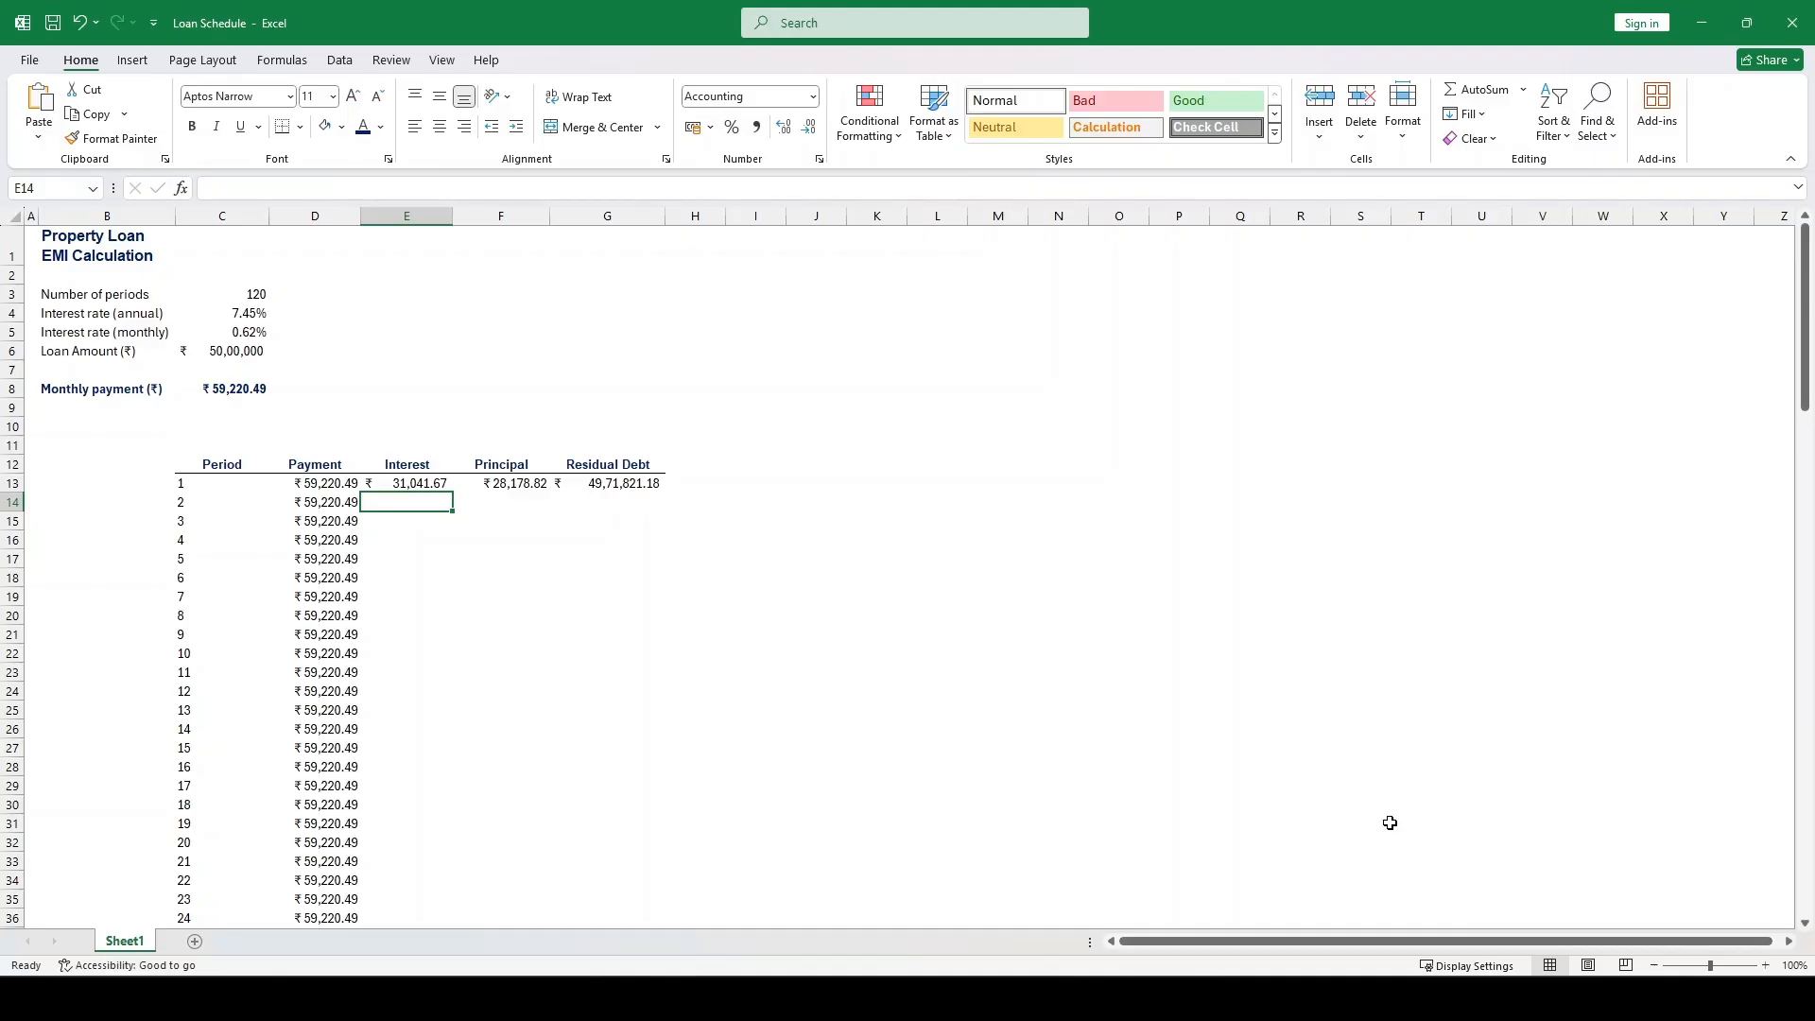
pyautogui.write('=')
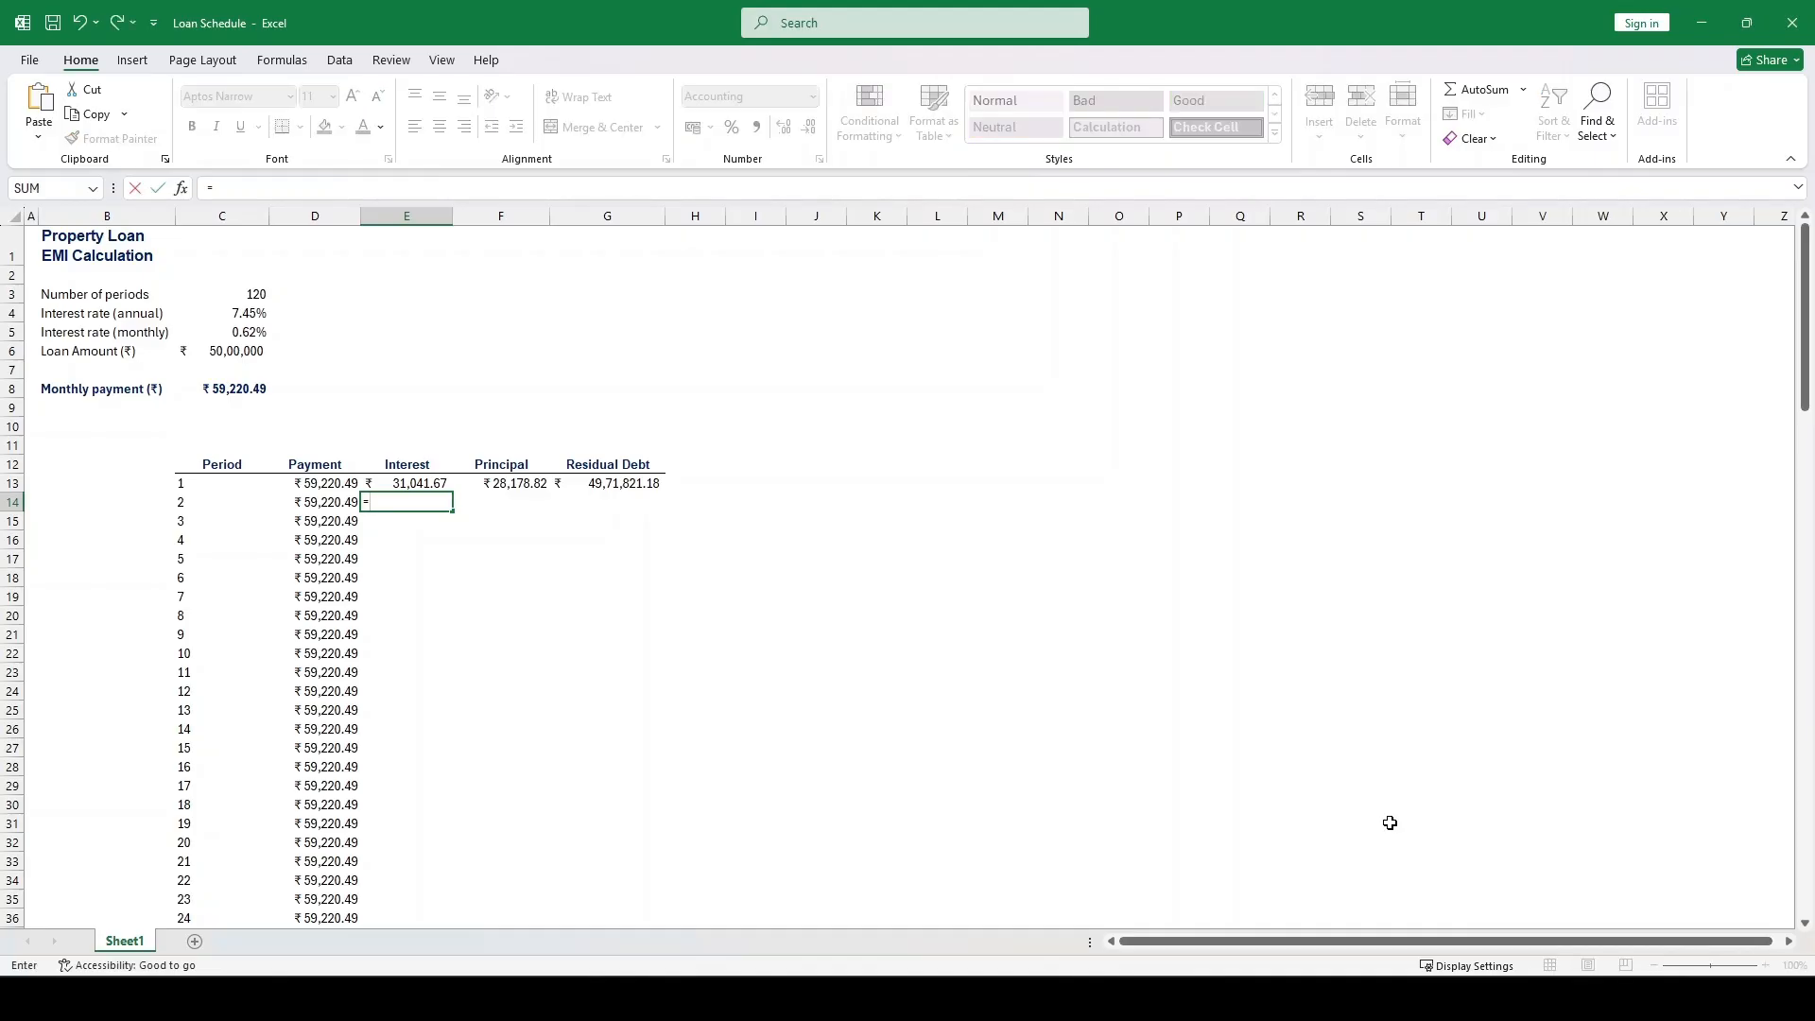
pyautogui.press('Up')
pyautogui.press('Up')
pyautogui.press('Up')
pyautogui.press('Up')
pyautogui.press('Up')
pyautogui.press('Up')
pyautogui.press('Up')
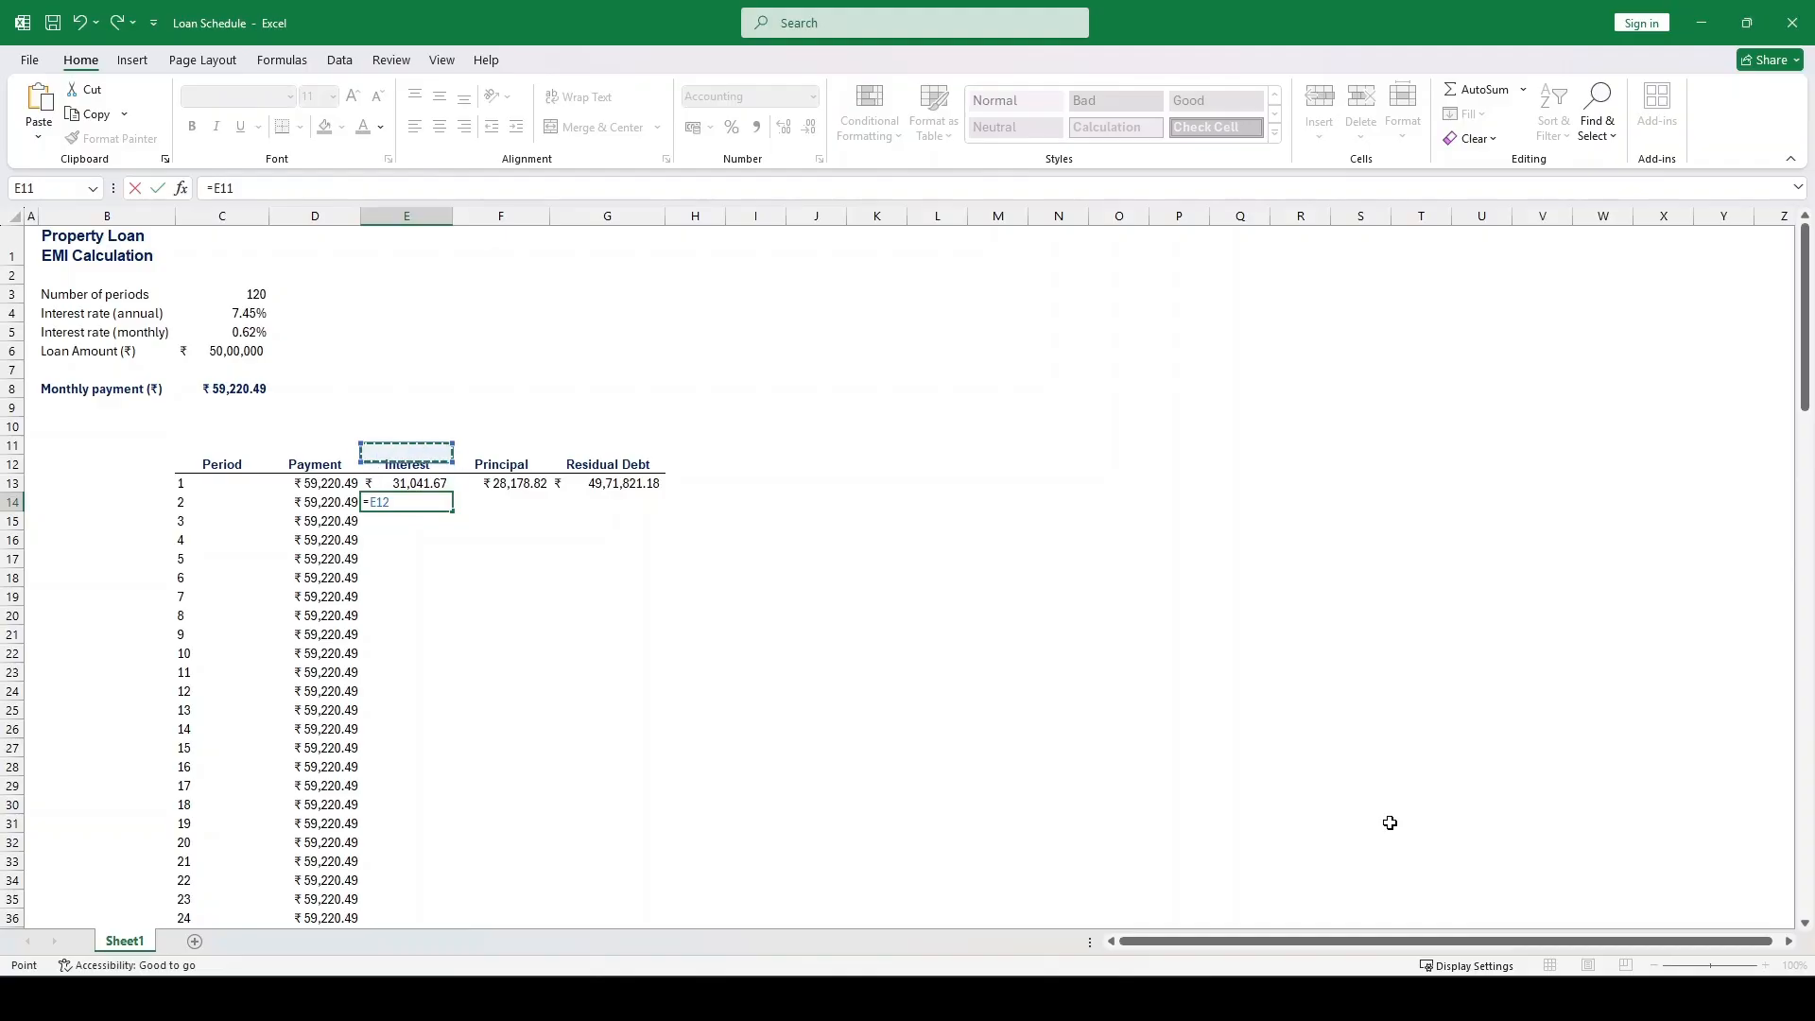
pyautogui.press('Left')
pyautogui.press('Left')
pyautogui.press('Up')
pyautogui.press('Up')
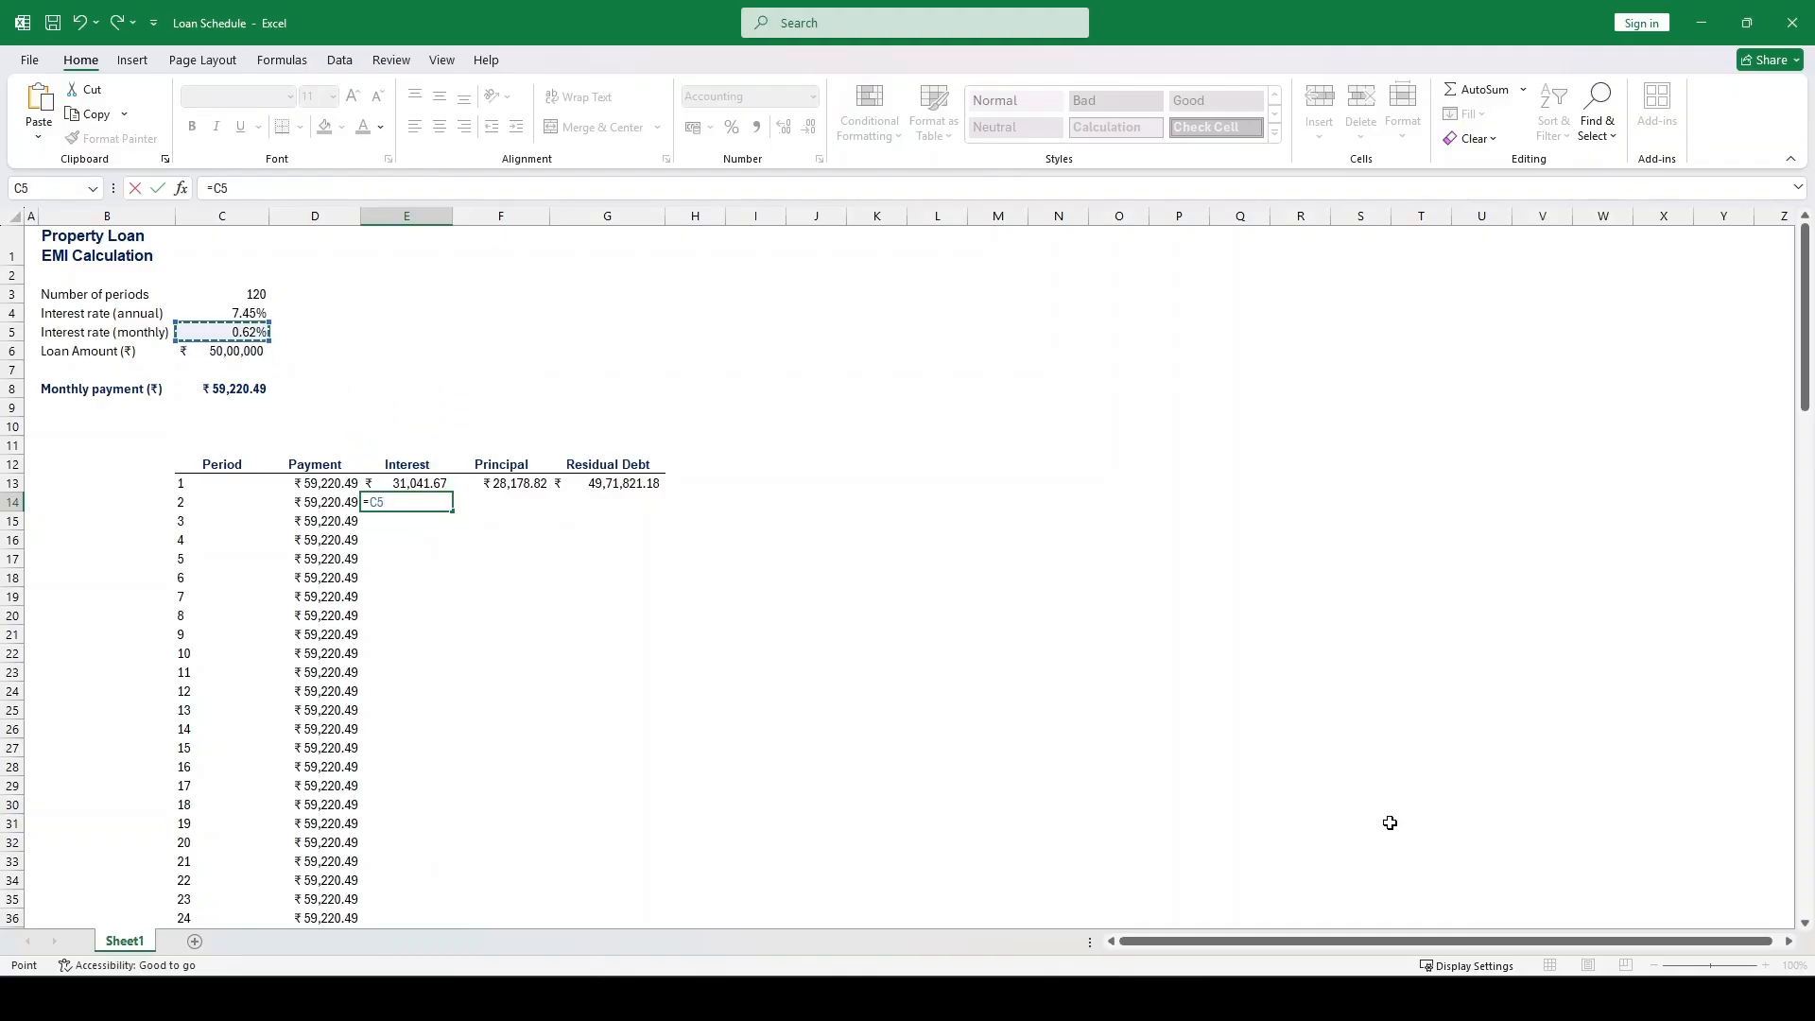
pyautogui.press('F4')
pyautogui.write('*')
pyautogui.press('Up')
pyautogui.press('Right')
pyautogui.press('Right')
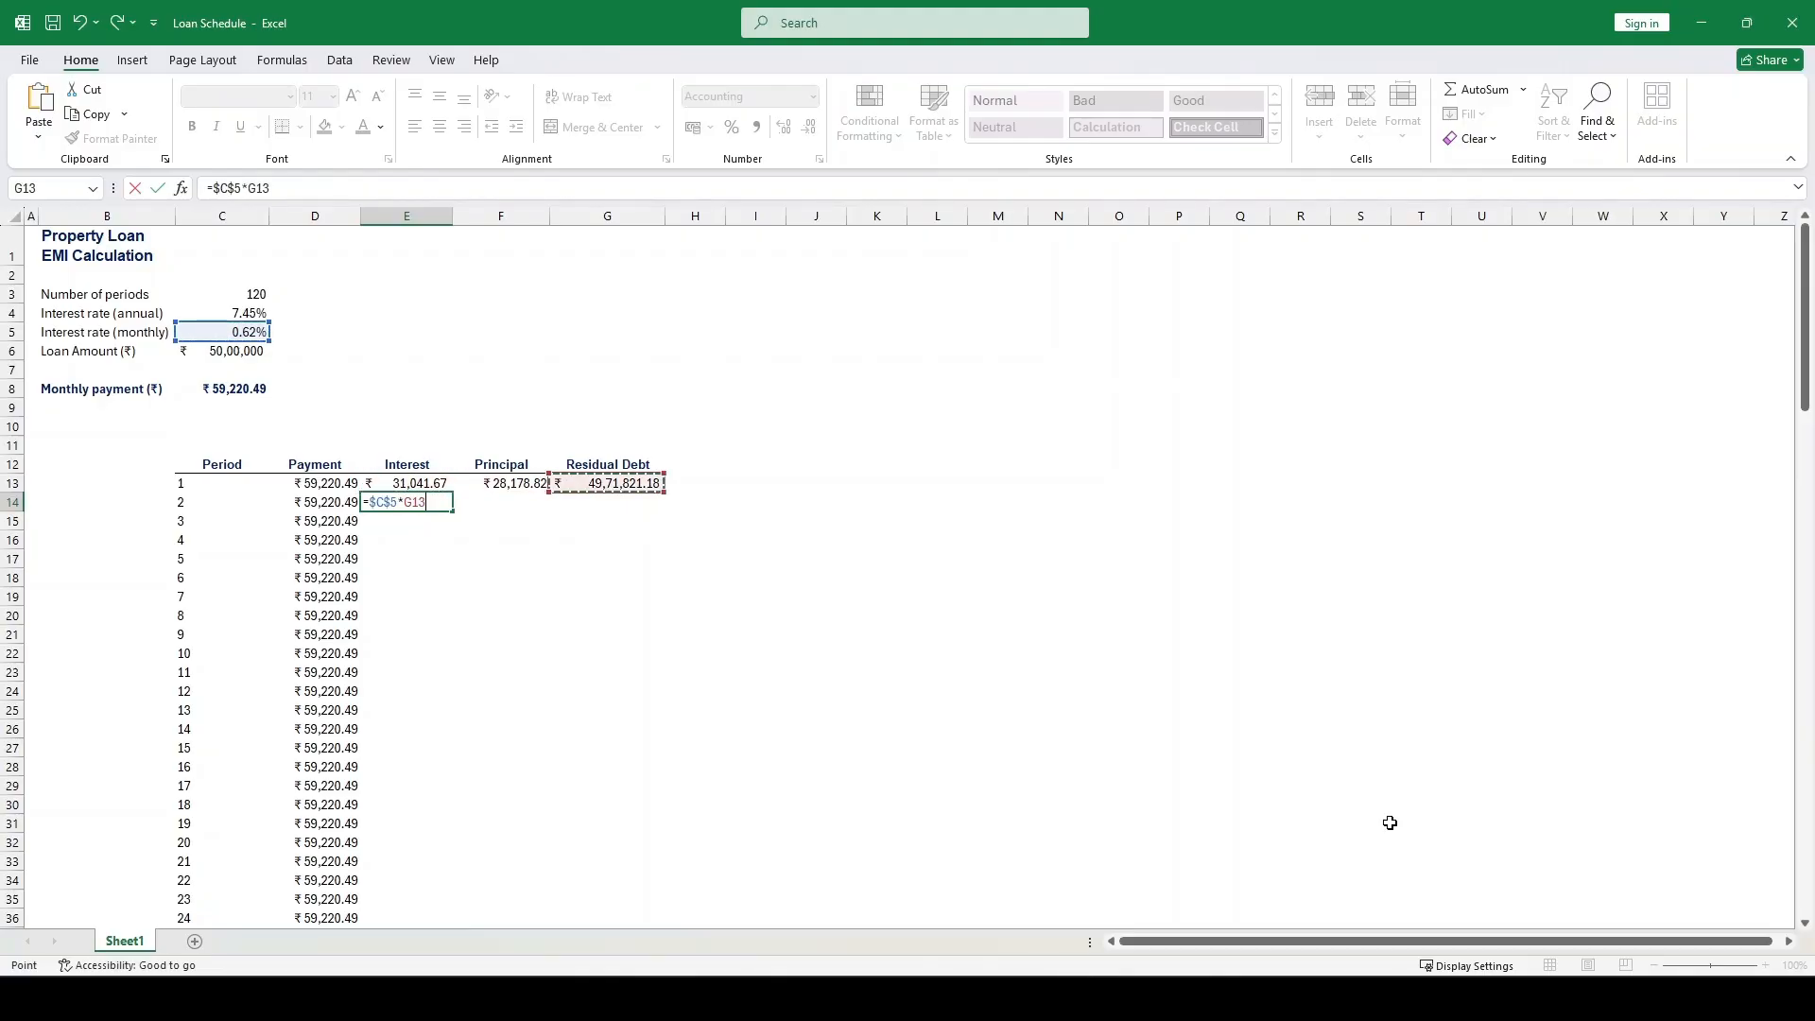
pyautogui.press('Return')
pyautogui.press('Up')
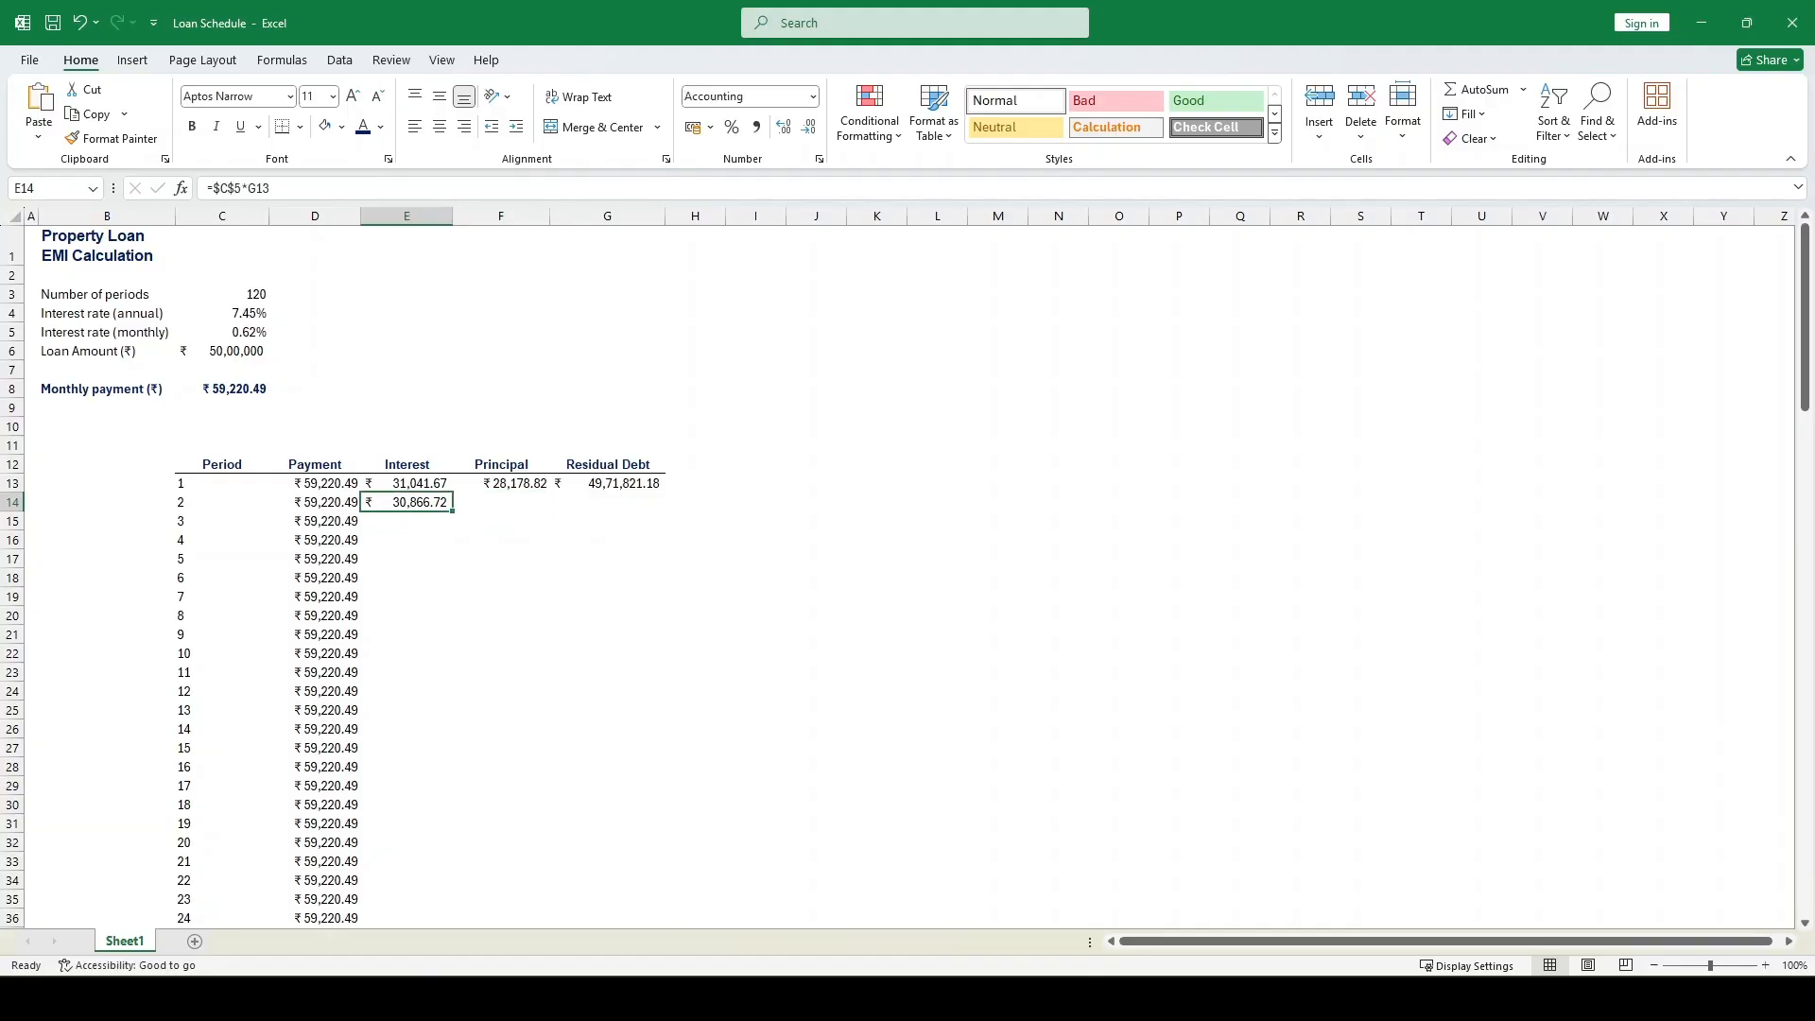
# Calculate the second period's principal in F14 with =D14-E14
pyautogui.press('Right')
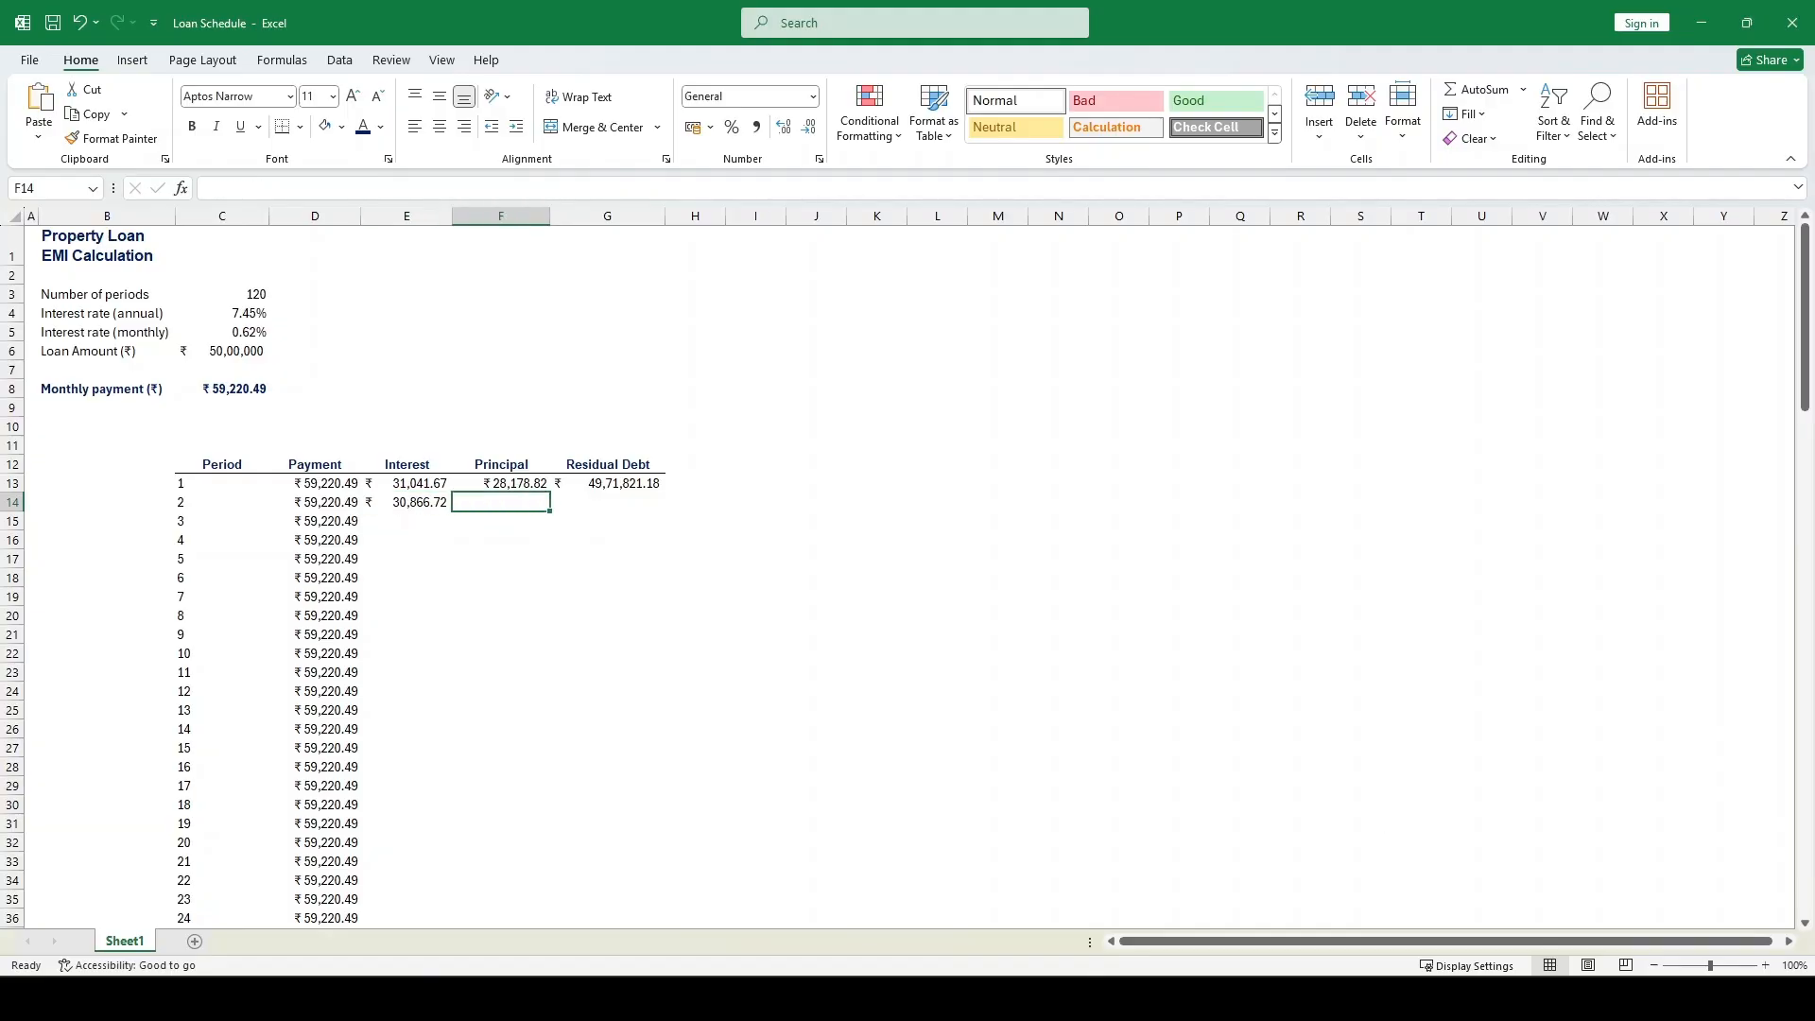
pyautogui.write('=')
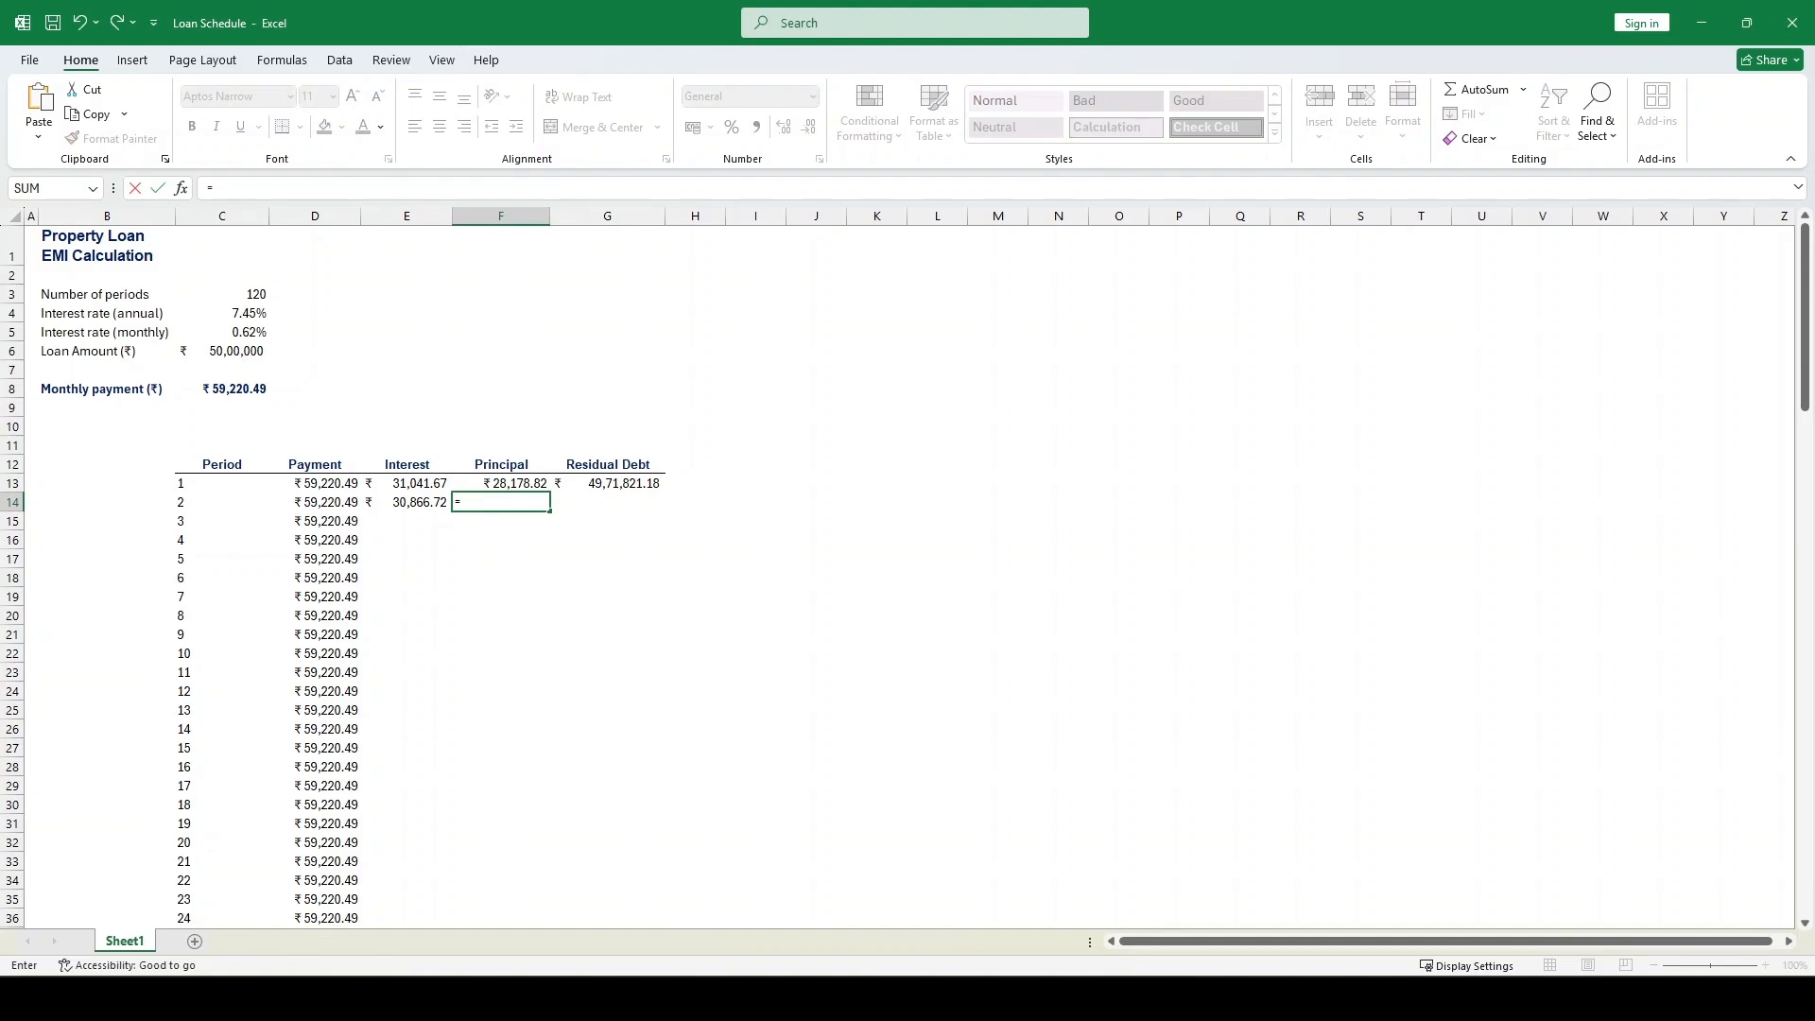
pyautogui.press('Left')
pyautogui.press('Left')
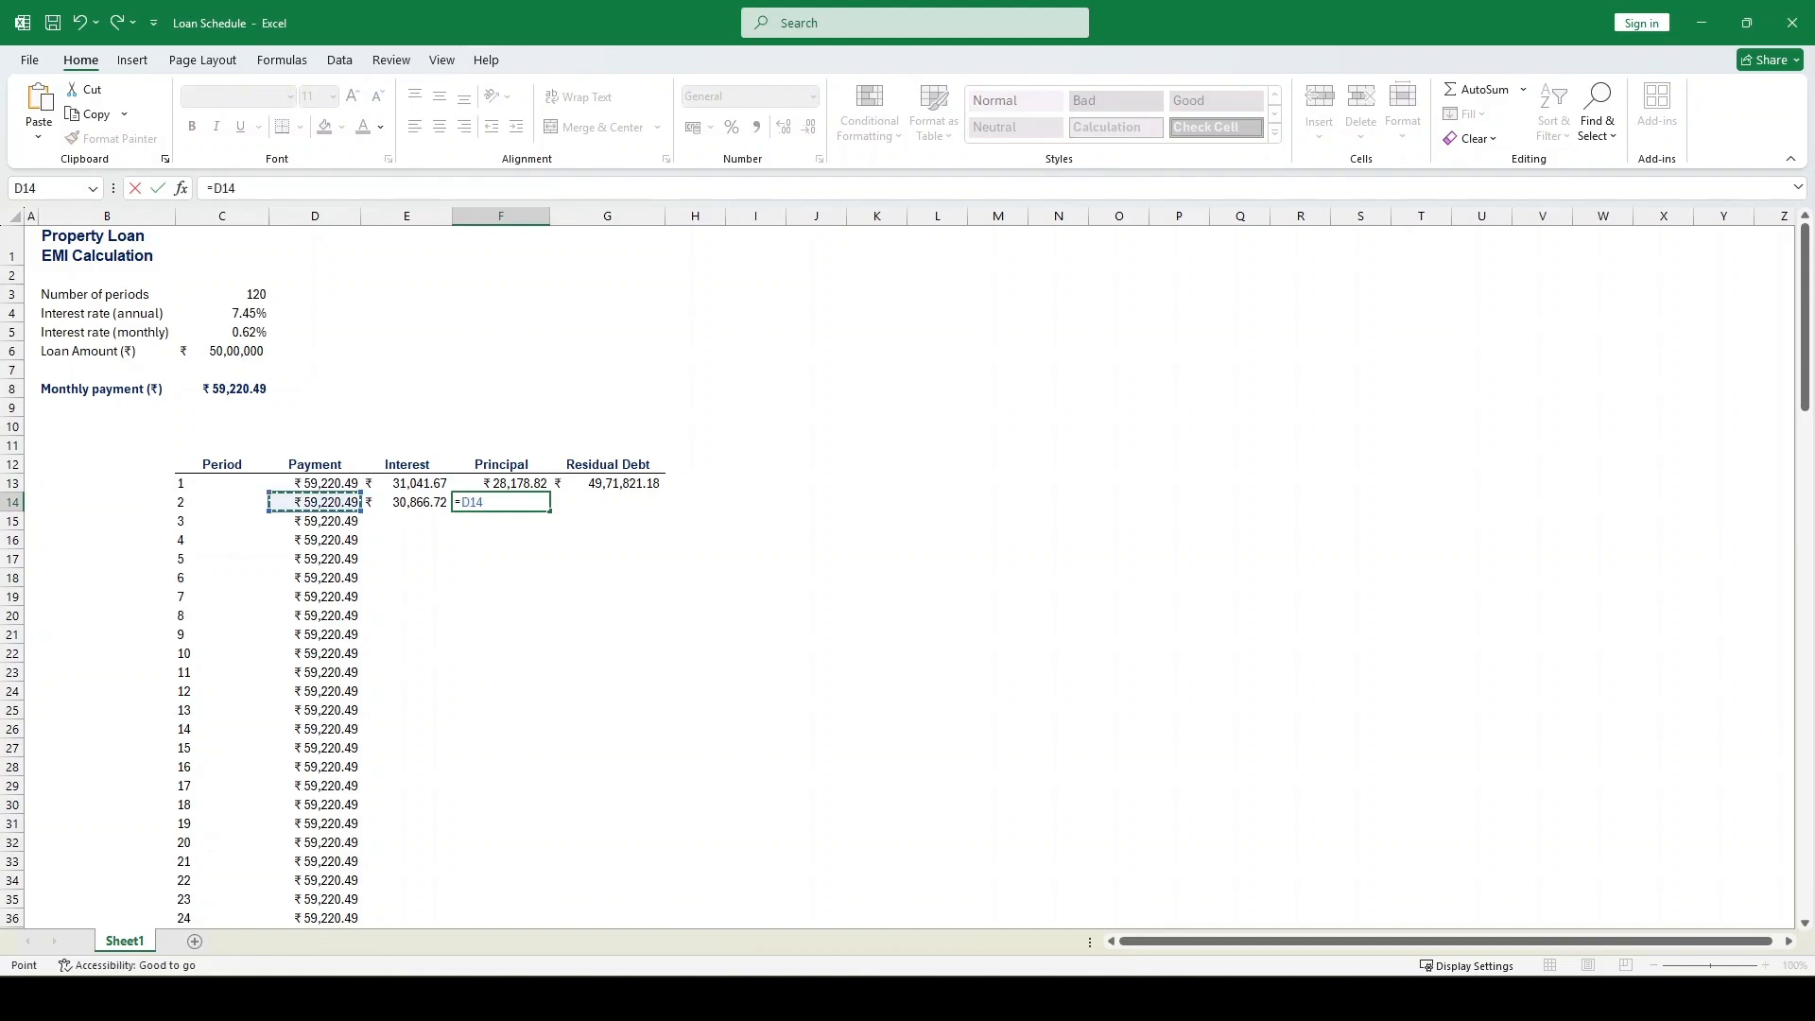
pyautogui.write('-')
pyautogui.press('Left')
pyautogui.press('Return')
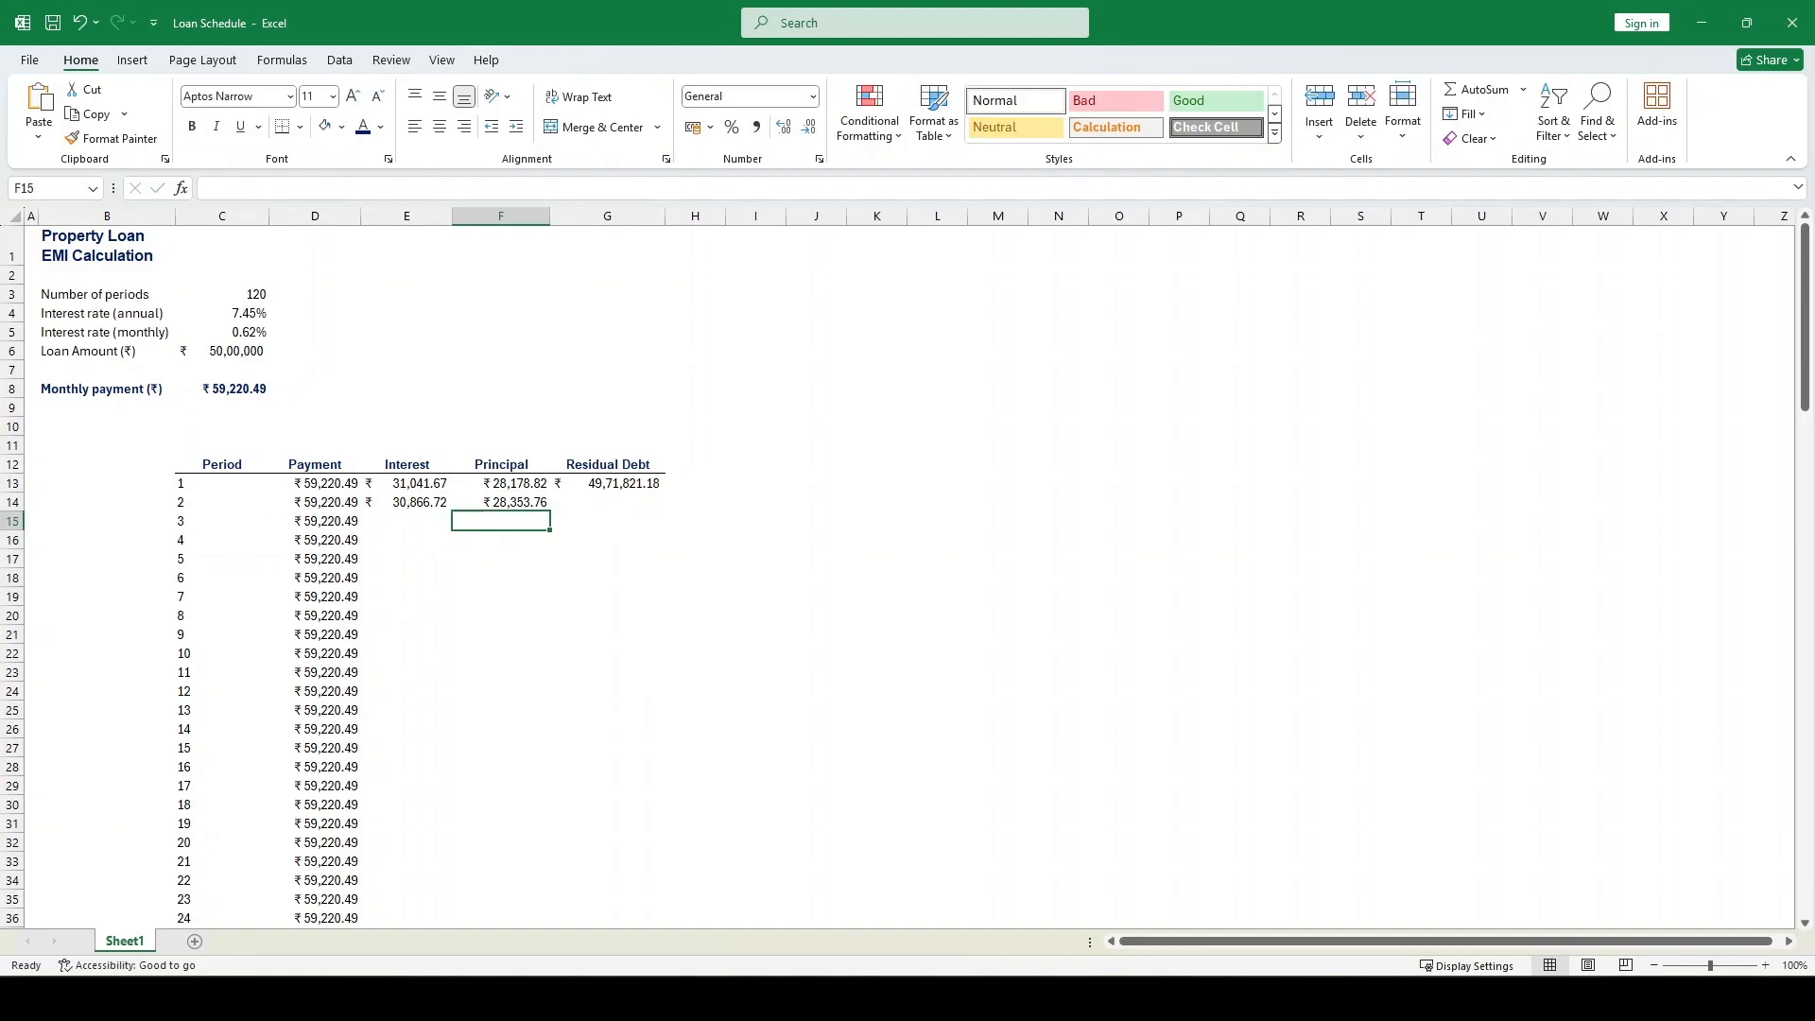
pyautogui.press('Up')
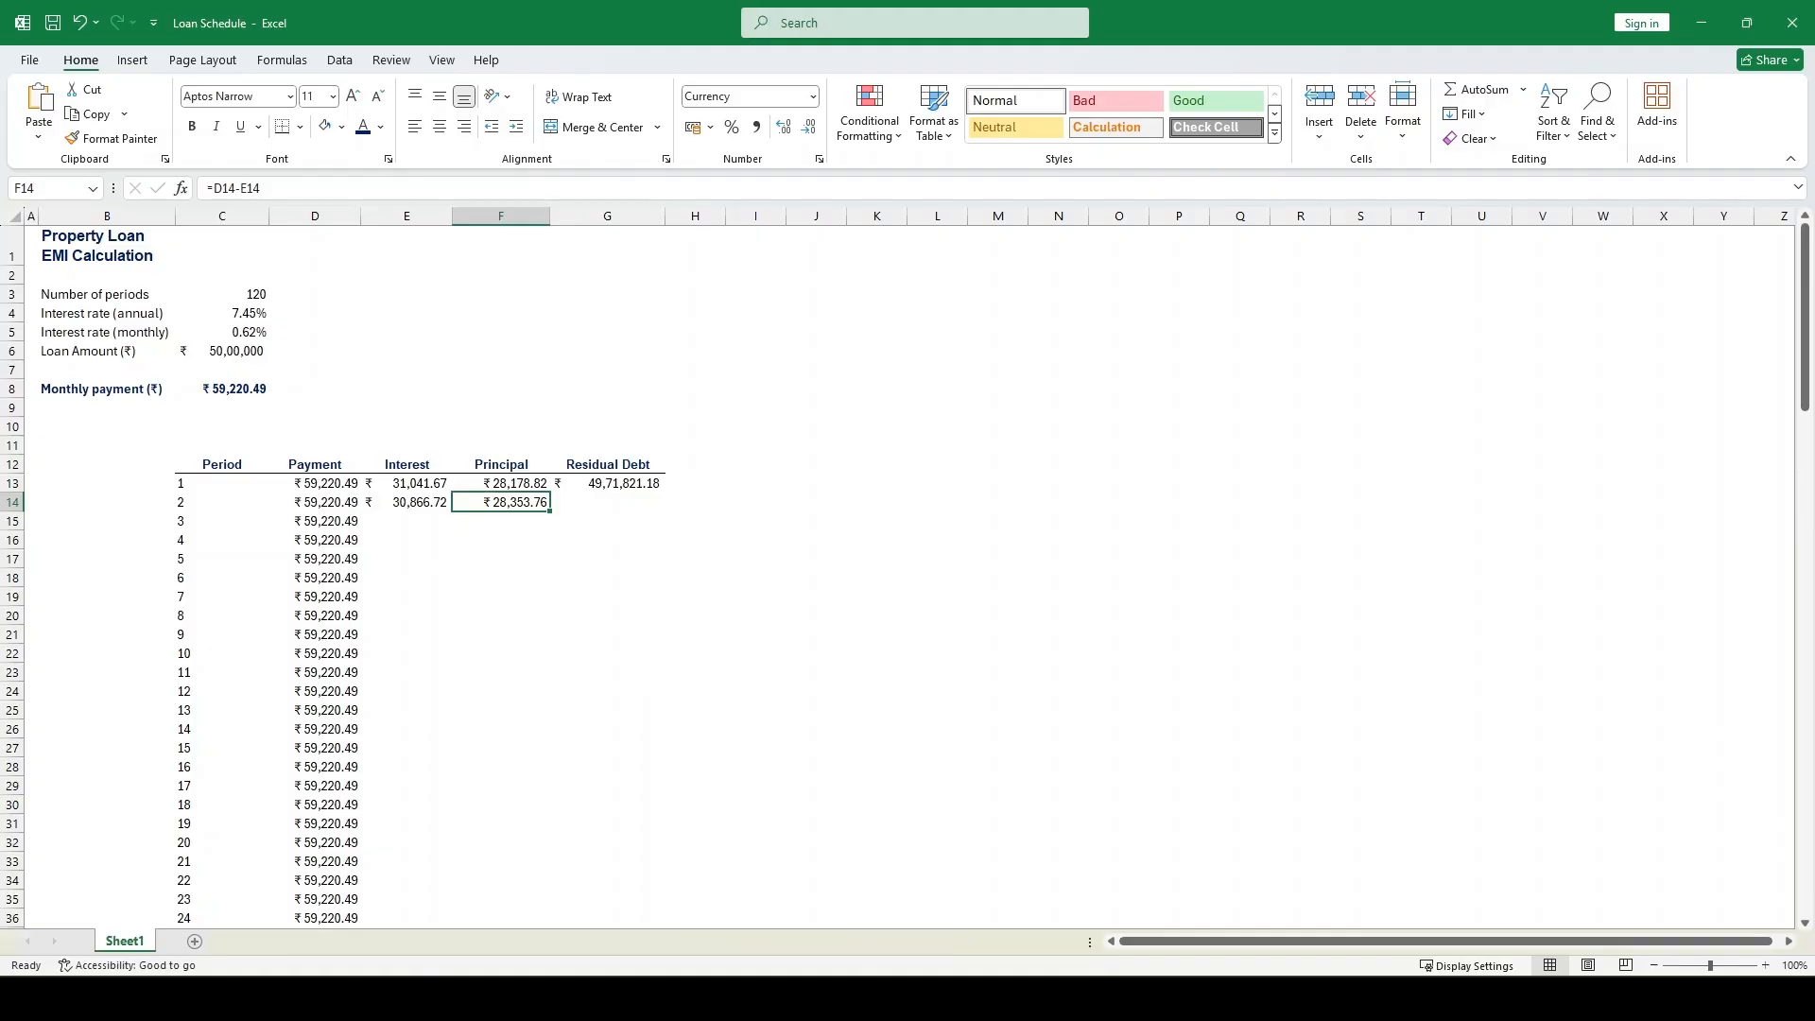
# Calculate the second period's residual debt in G14 as previous residual debt minus principal with =G13-F14
pyautogui.press('Right')
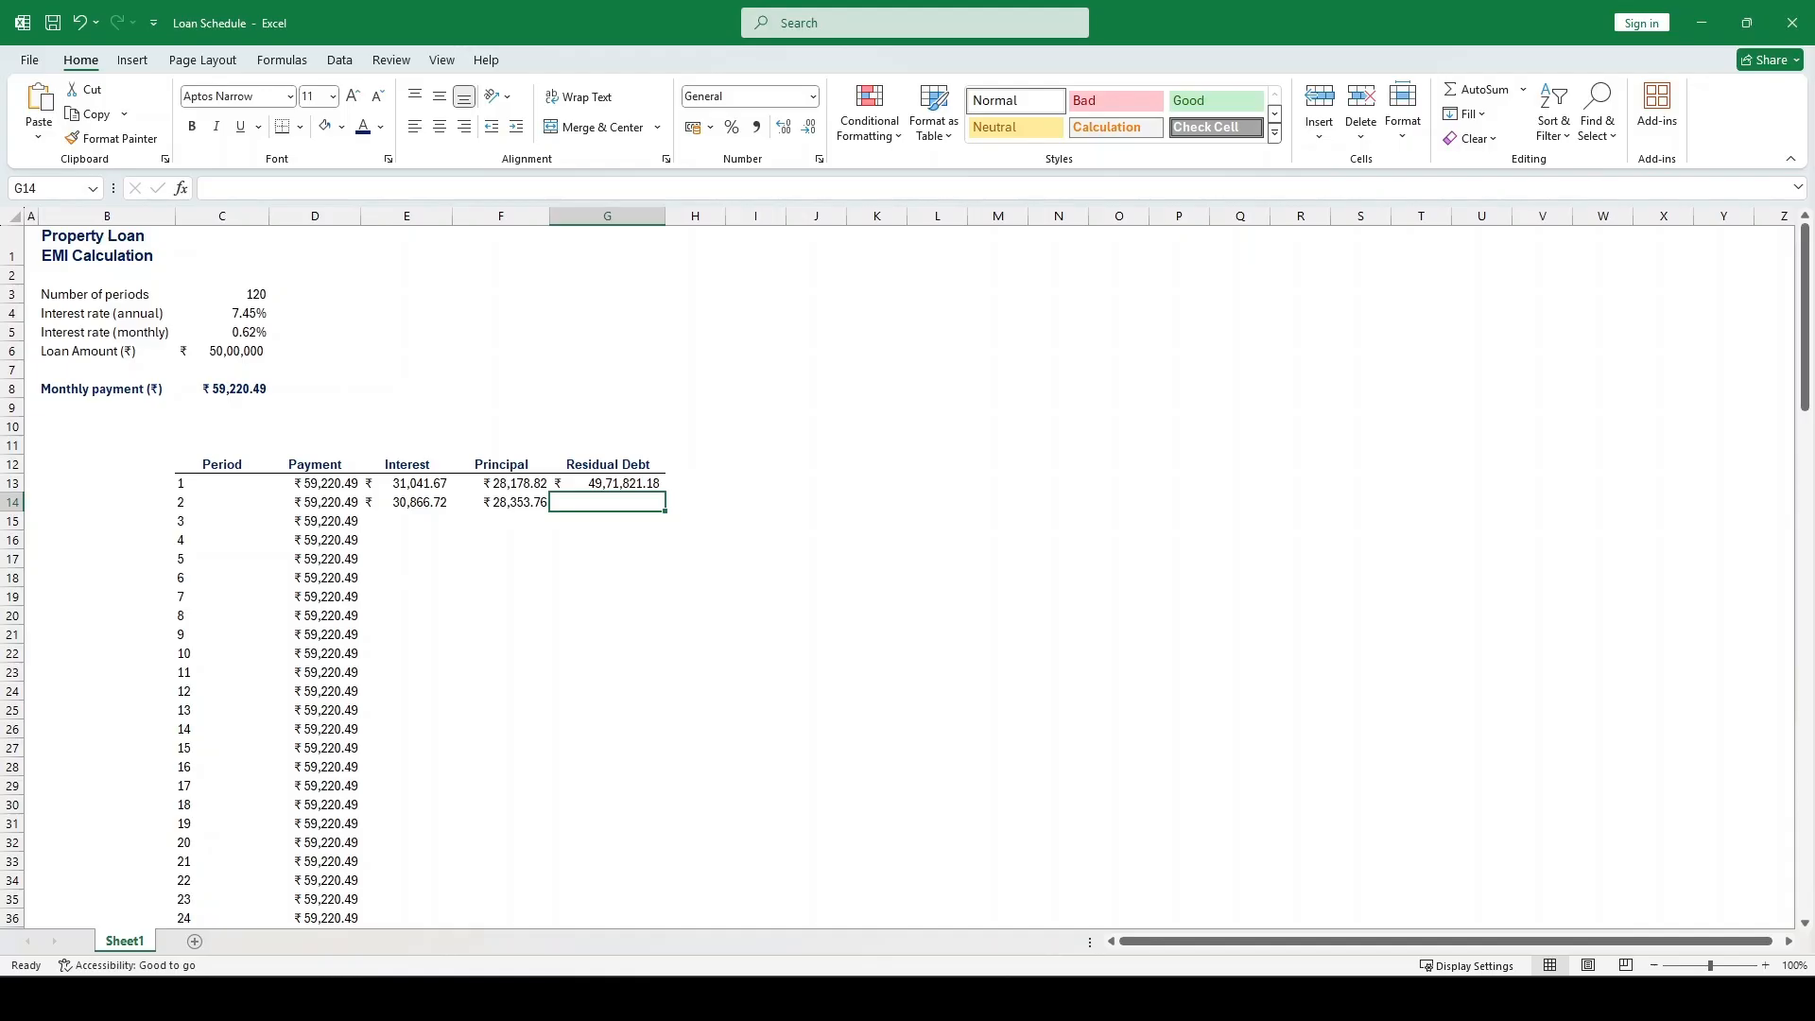
pyautogui.write('=')
pyautogui.press('Up')
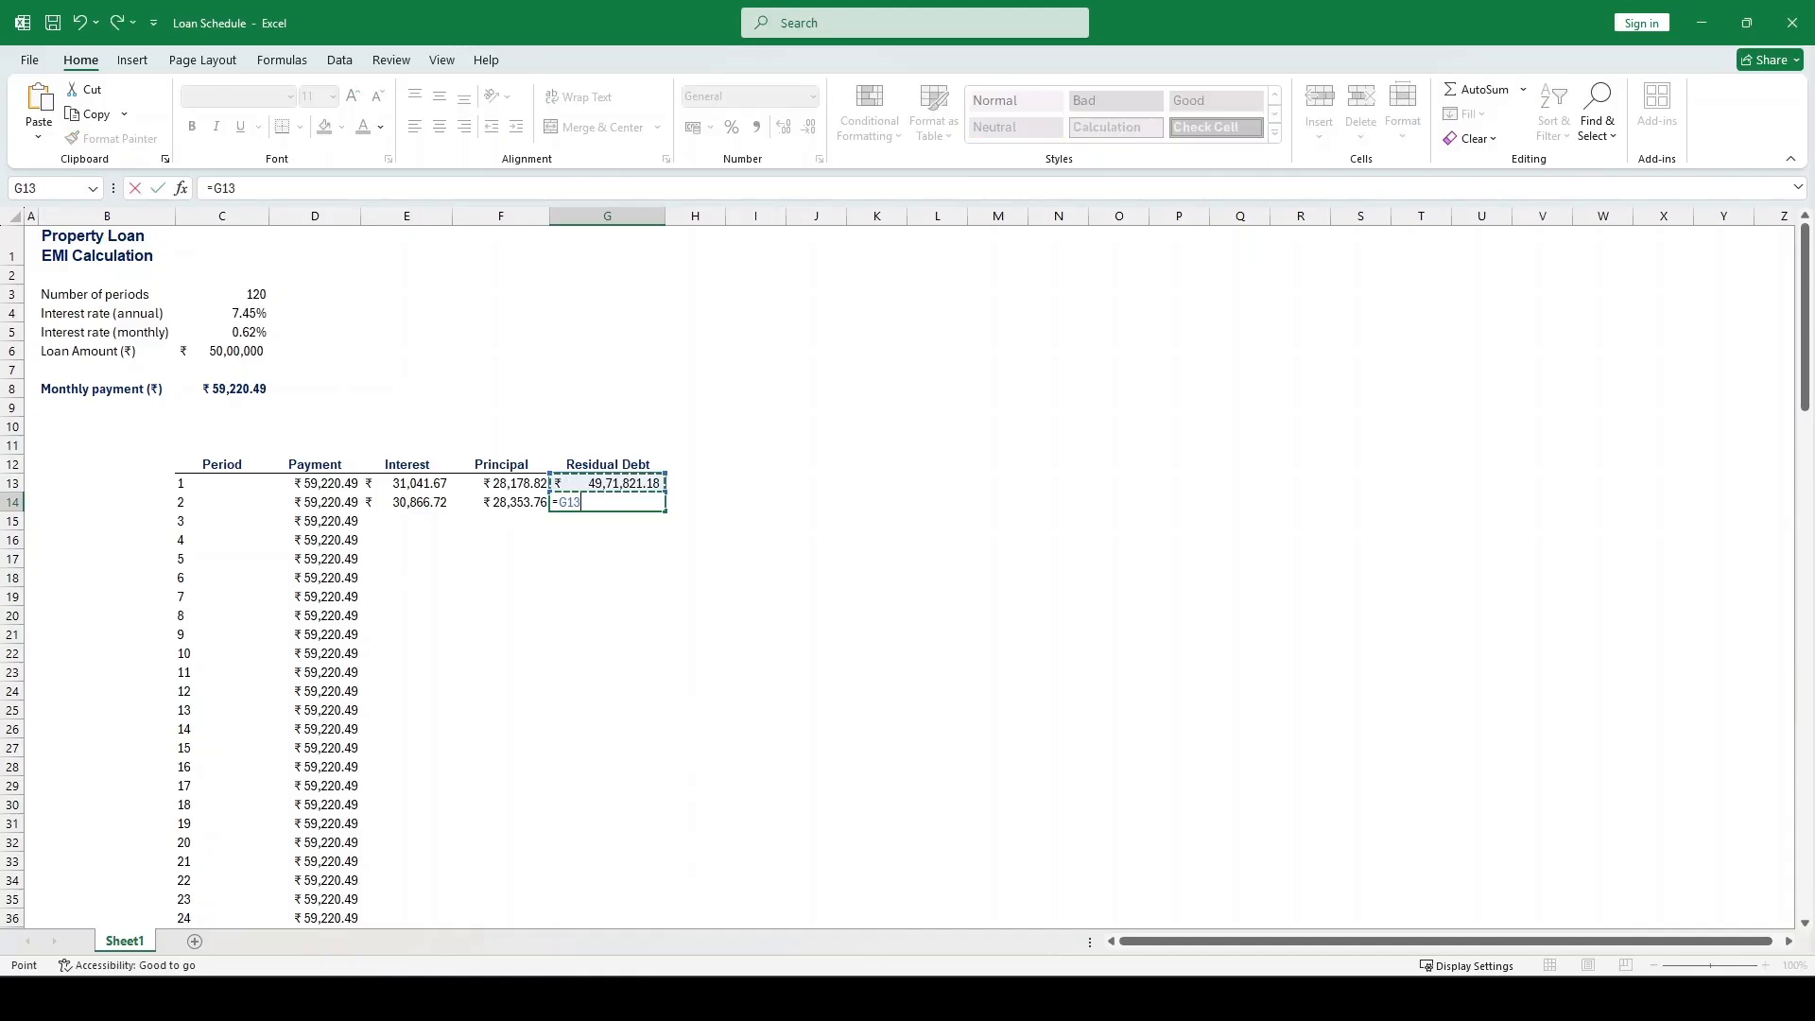
pyautogui.write('-')
pyautogui.press('Left')
pyautogui.press('Return')
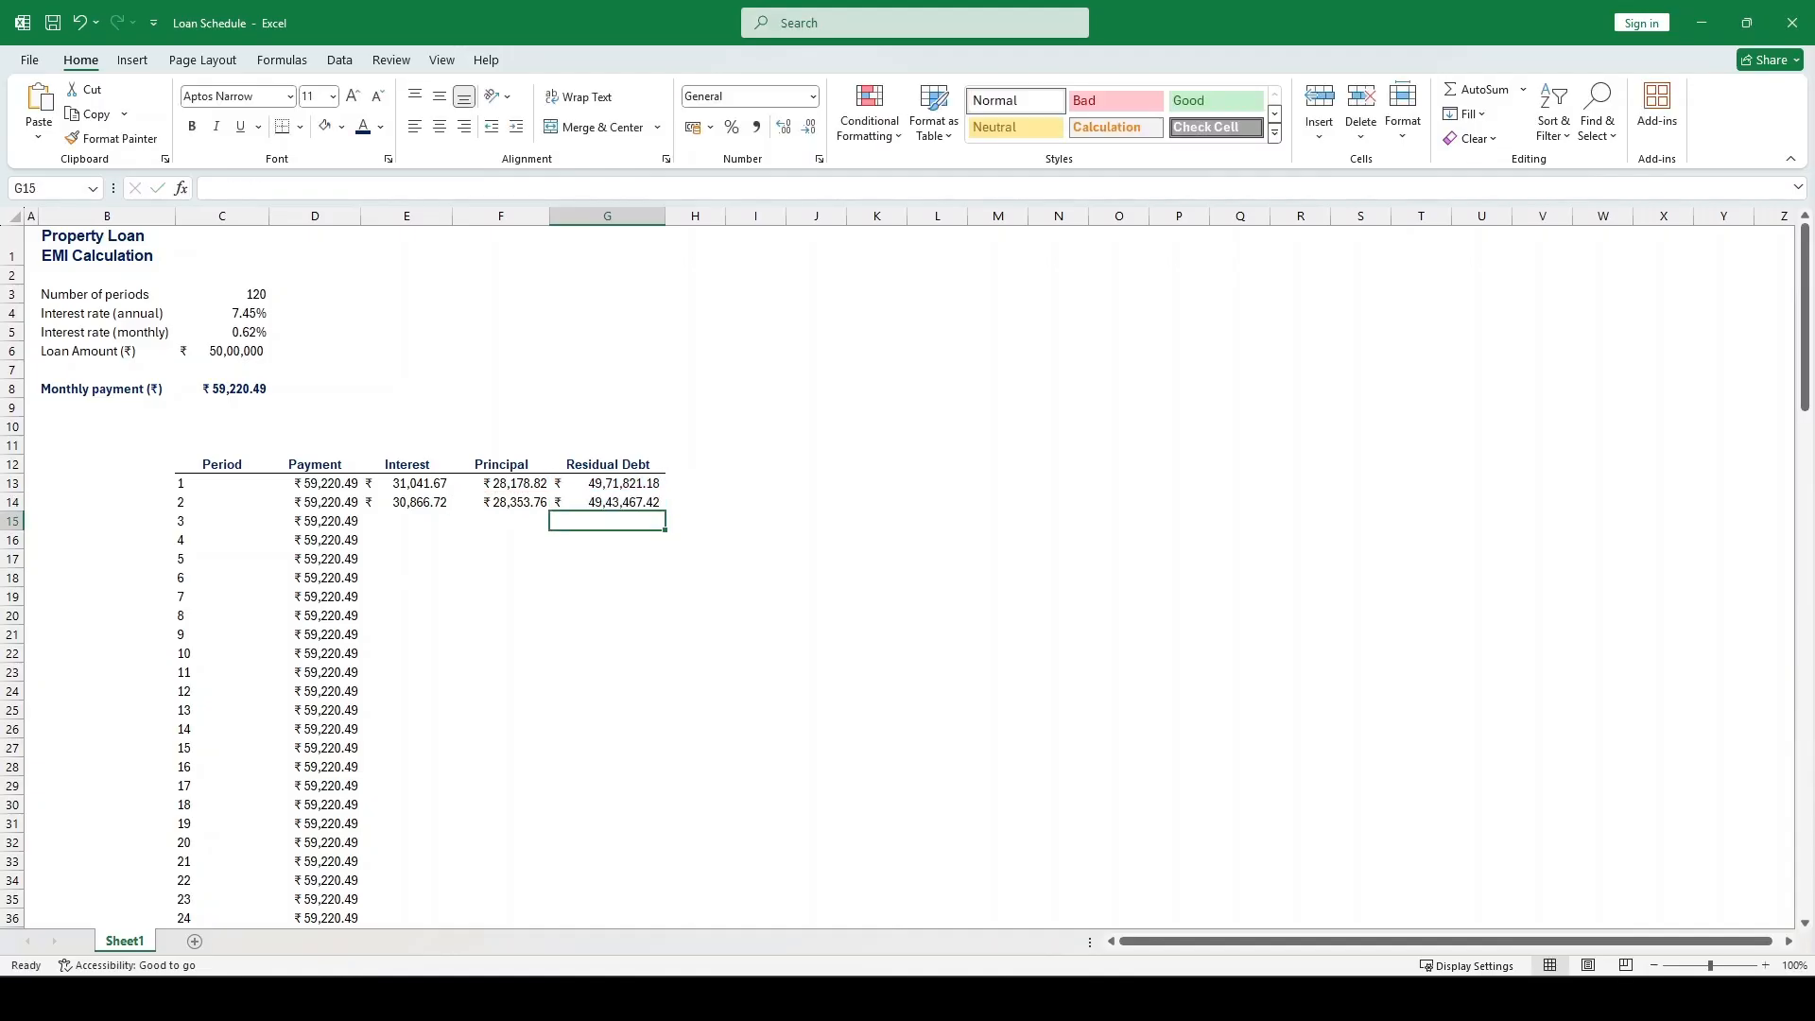
pyautogui.press('Up')
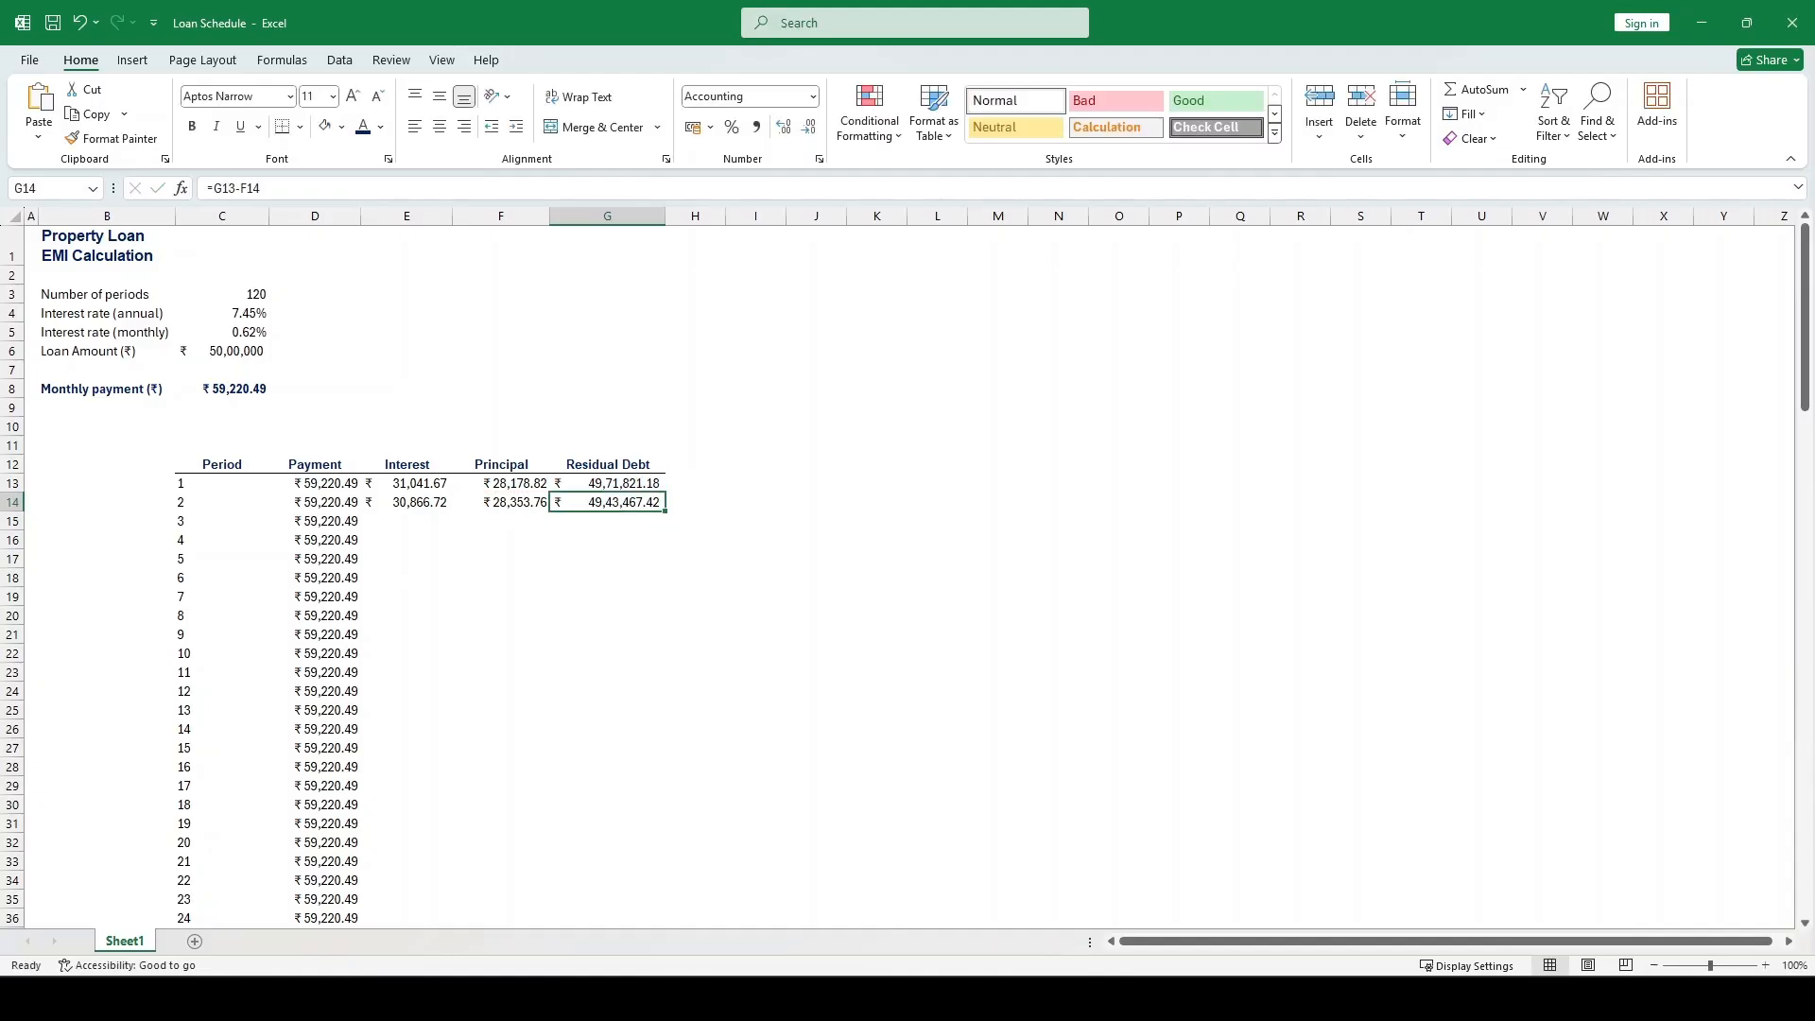
# Fill the Interest, Principal and Residual Debt formulas from E14:G14 down to row 132 and select the final residual debt cell G132
pyautogui.scroll(-1, 922, 250)
pyautogui.moveTo(423, 463); pyautogui.dragTo(594, 467)
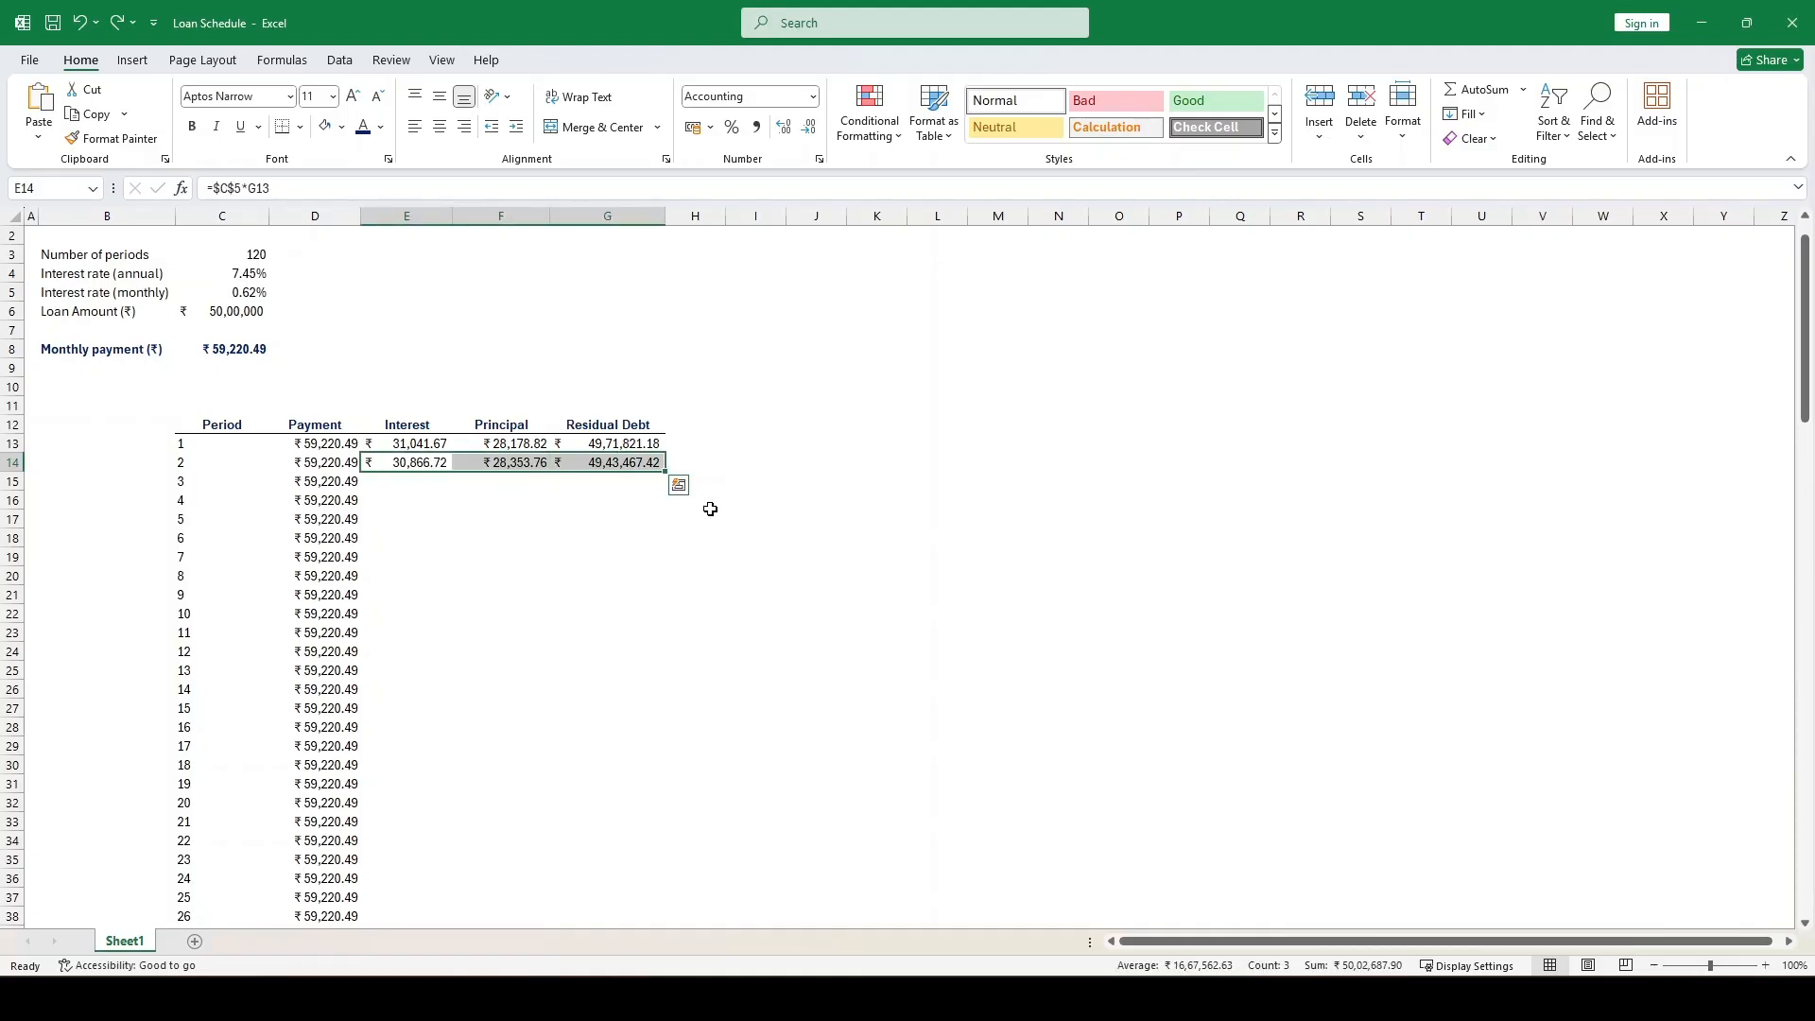
pyautogui.doubleClick(667, 472)
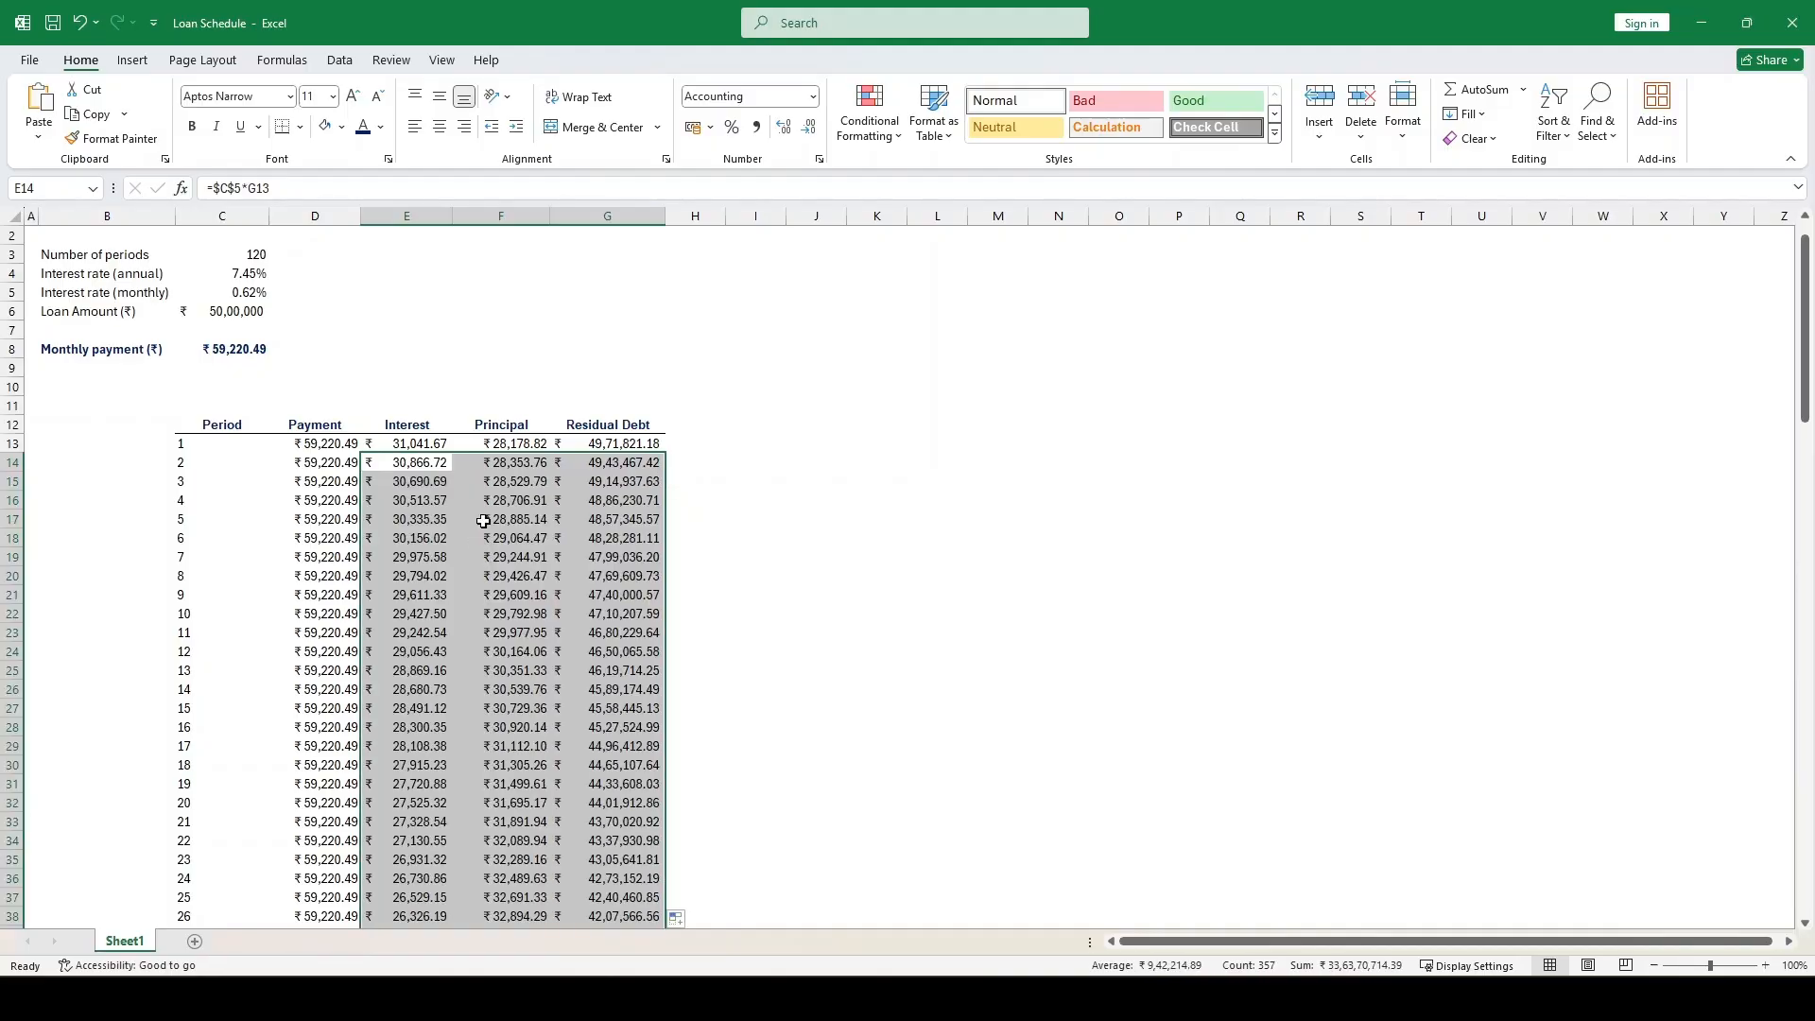
pyautogui.scroll(-12, 491, 513)
pyautogui.scroll(-20, 491, 513)
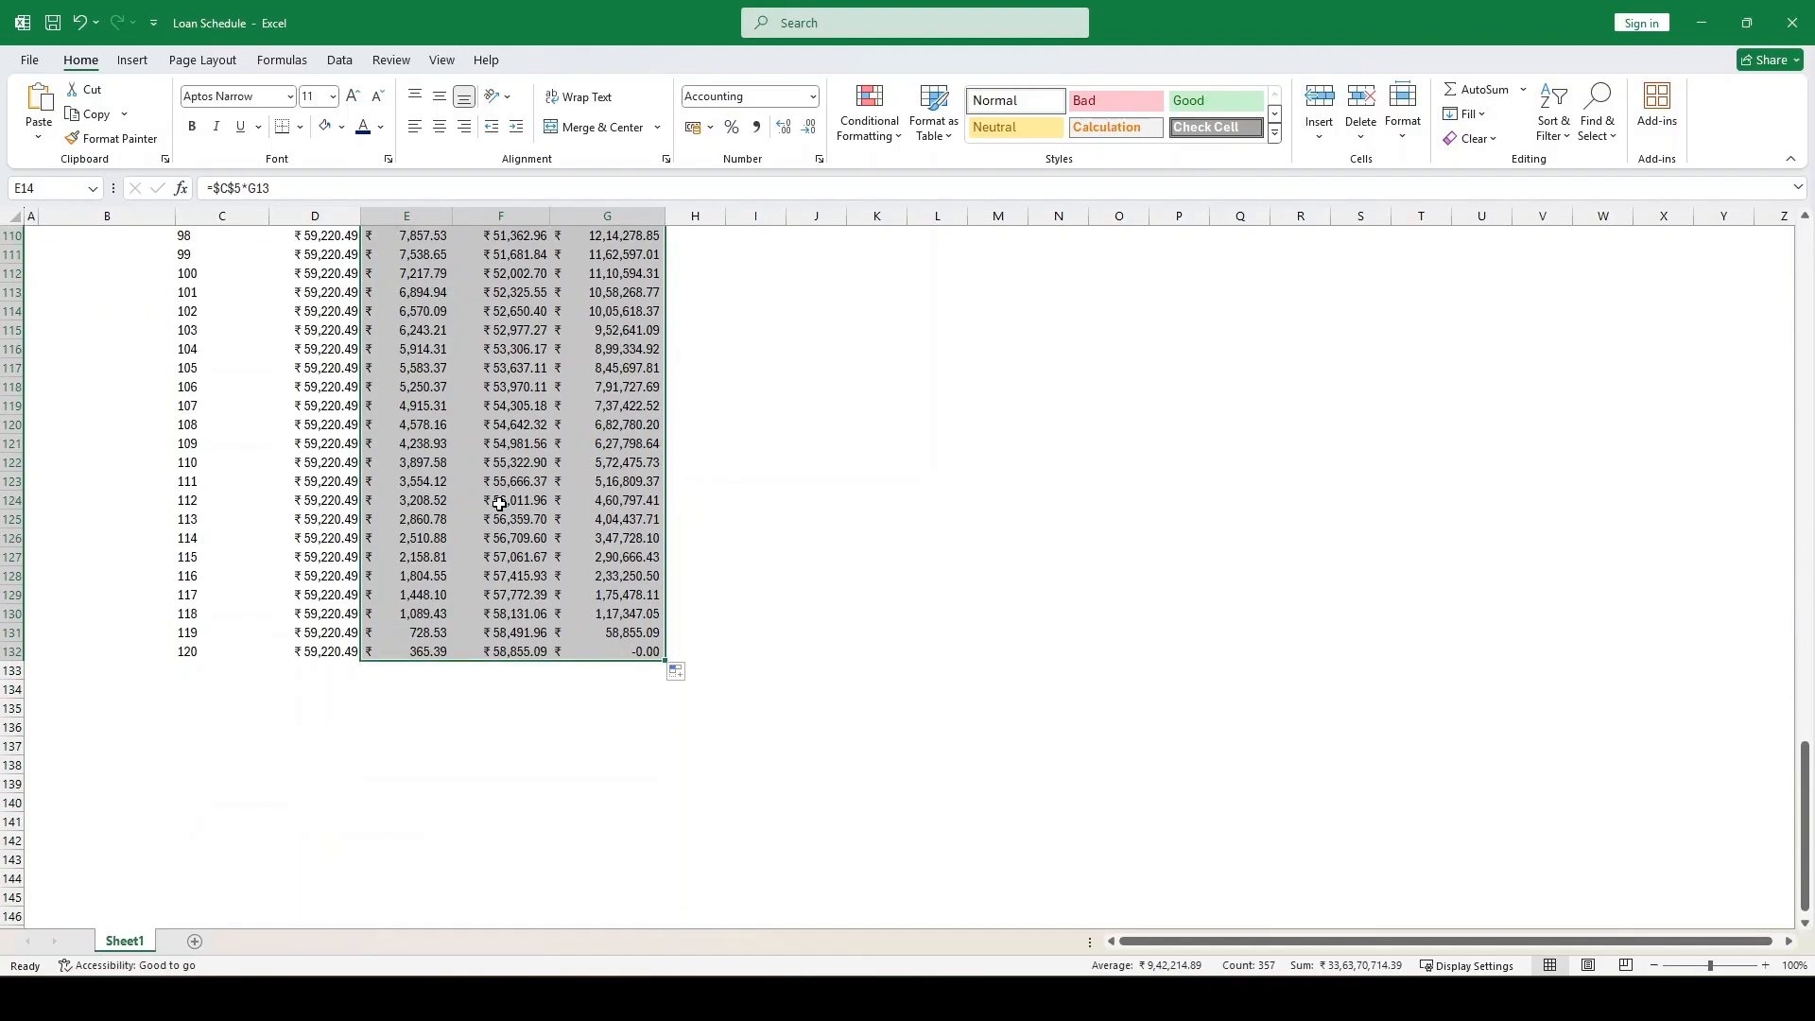
pyautogui.click(634, 658)
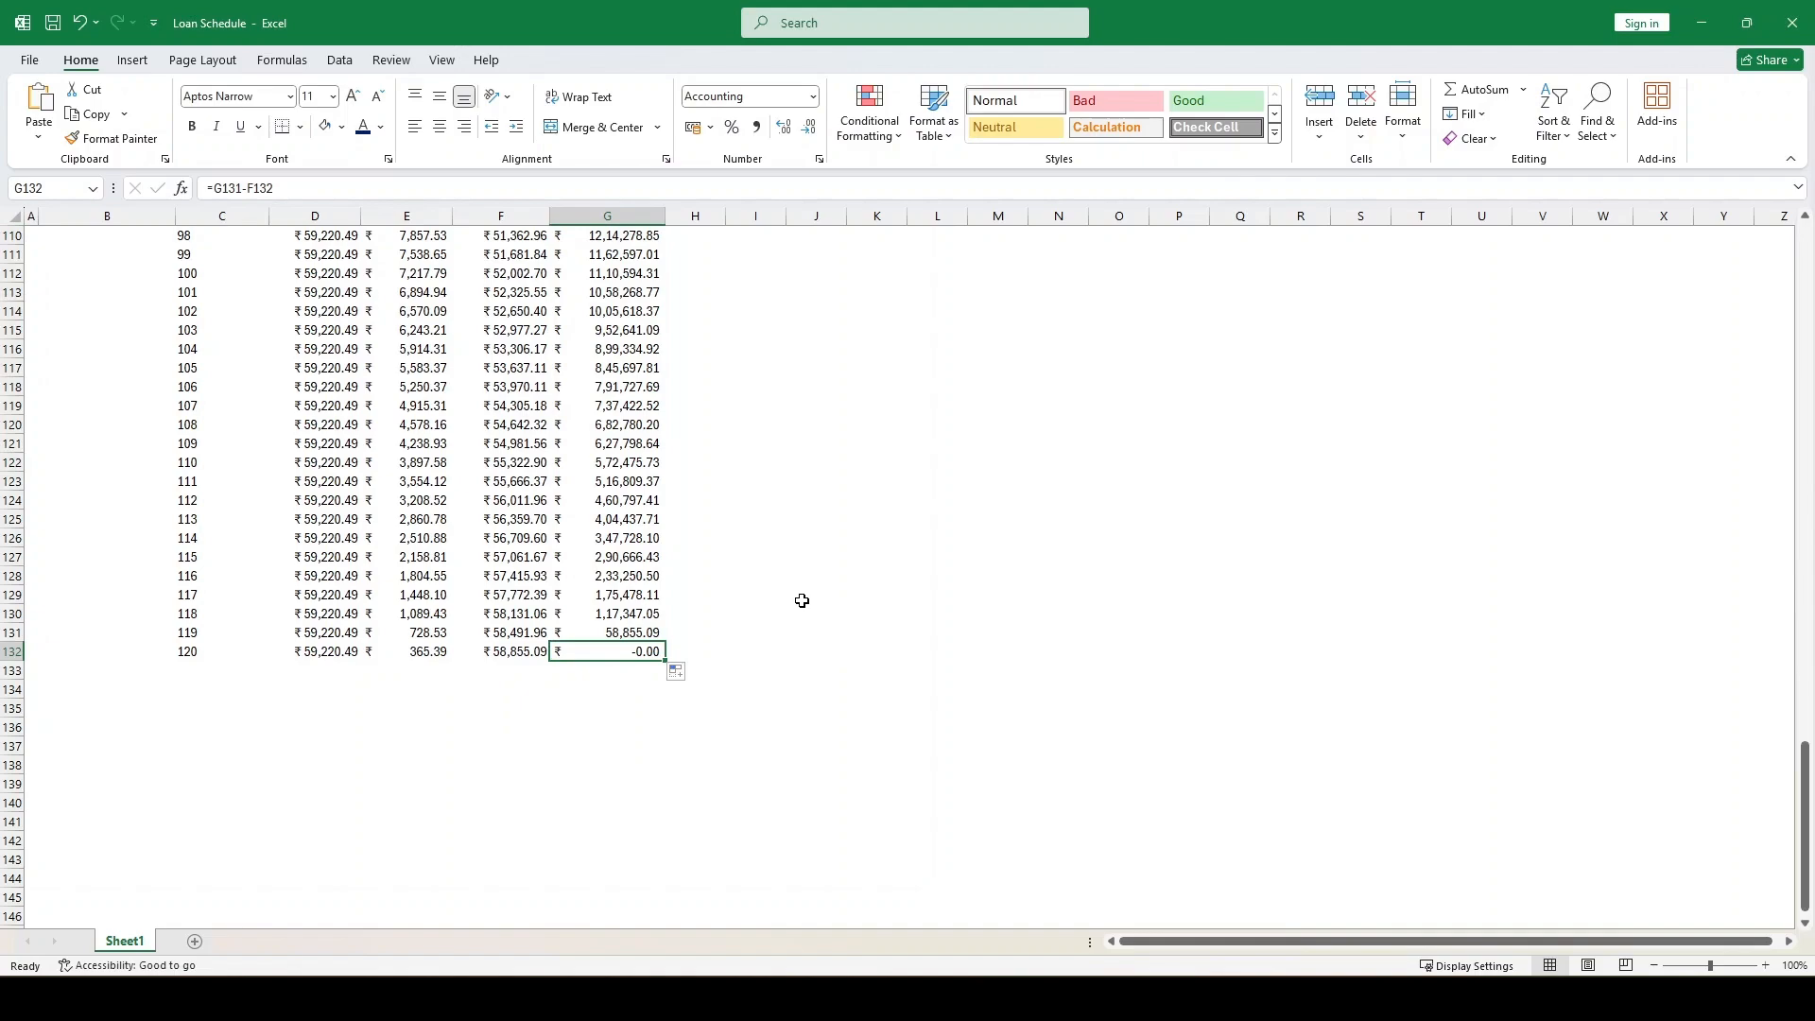